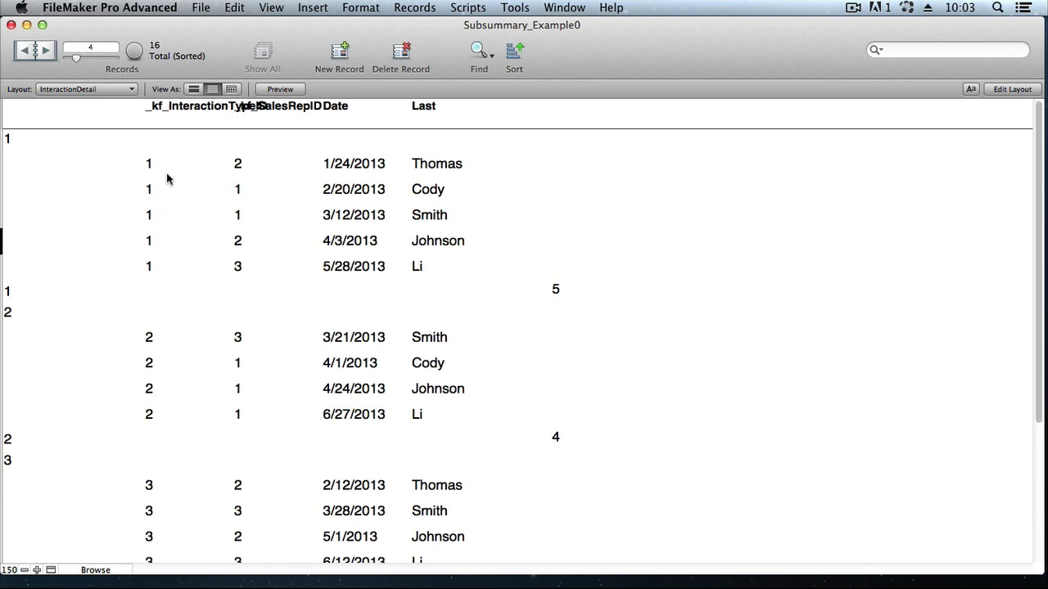
- In Layout mode, open the database relationships graph from the field specification of the upper subsummary's _kf_InteractionTypeID field
{"action": "left_click", "coordinate": [274, 13]}
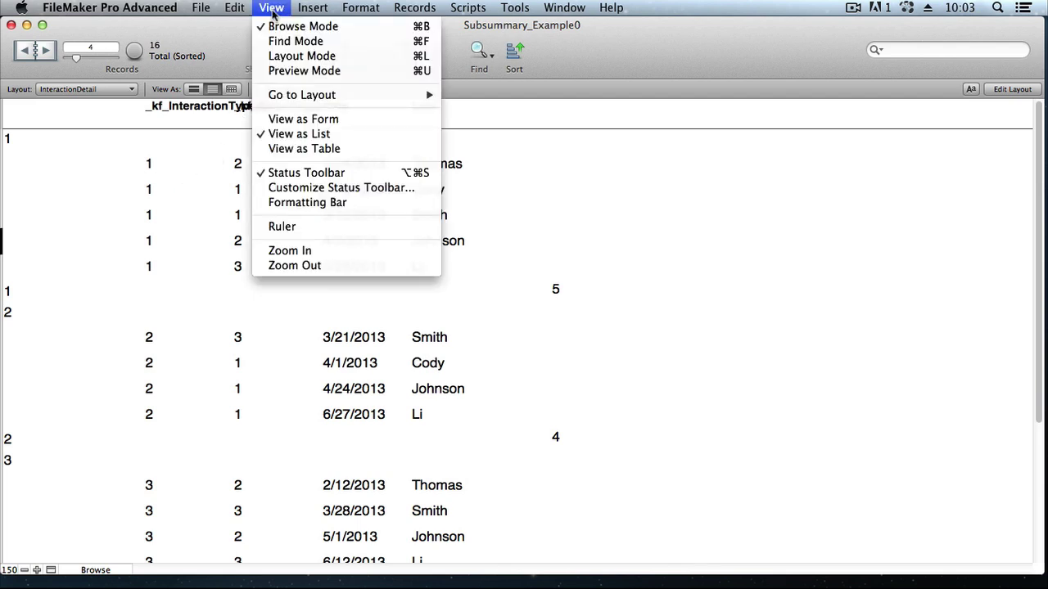
{"action": "left_click", "coordinate": [314, 57]}
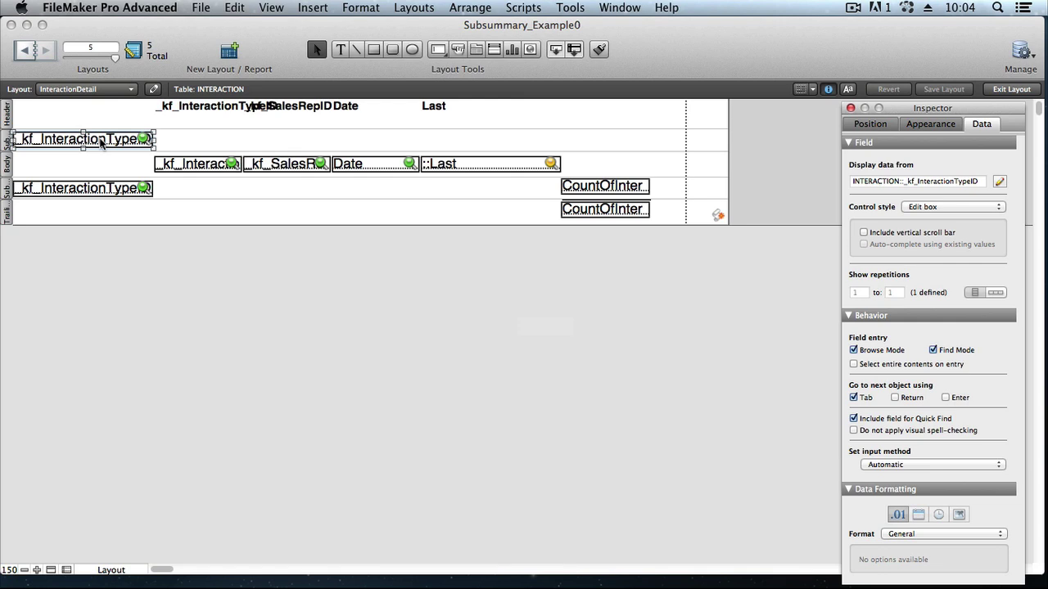
{"action": "double_click", "coordinate": [102, 143]}
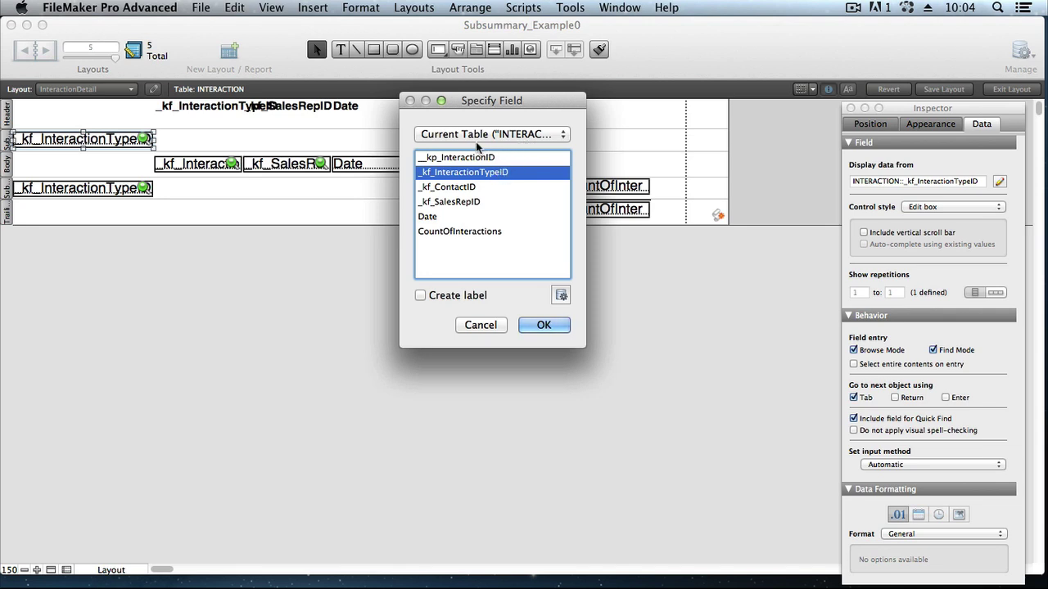
{"action": "left_click", "coordinate": [513, 139]}
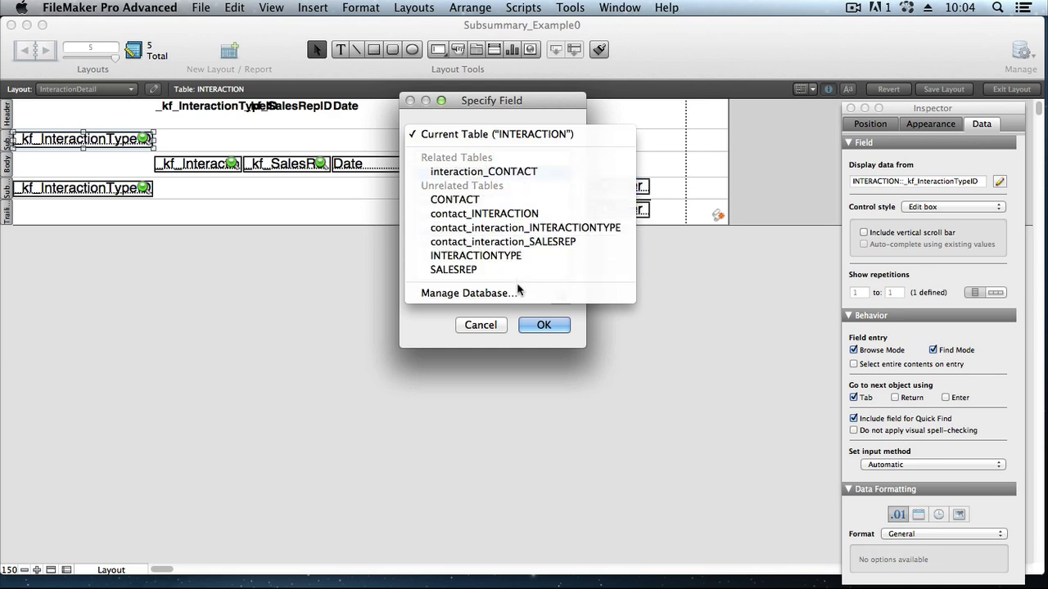
{"action": "left_click", "coordinate": [503, 301]}
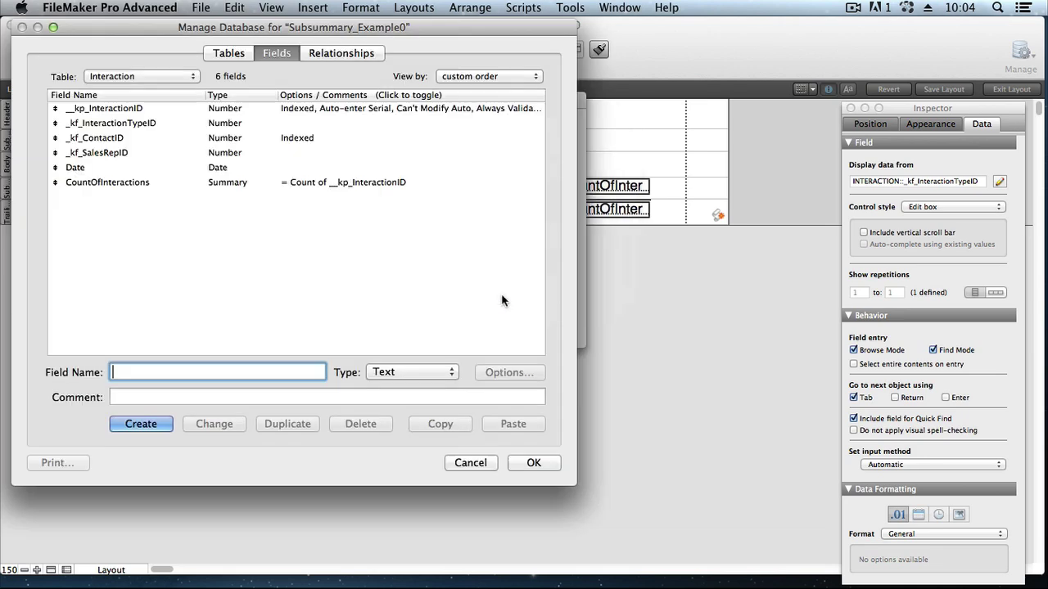
{"action": "left_click", "coordinate": [348, 54]}
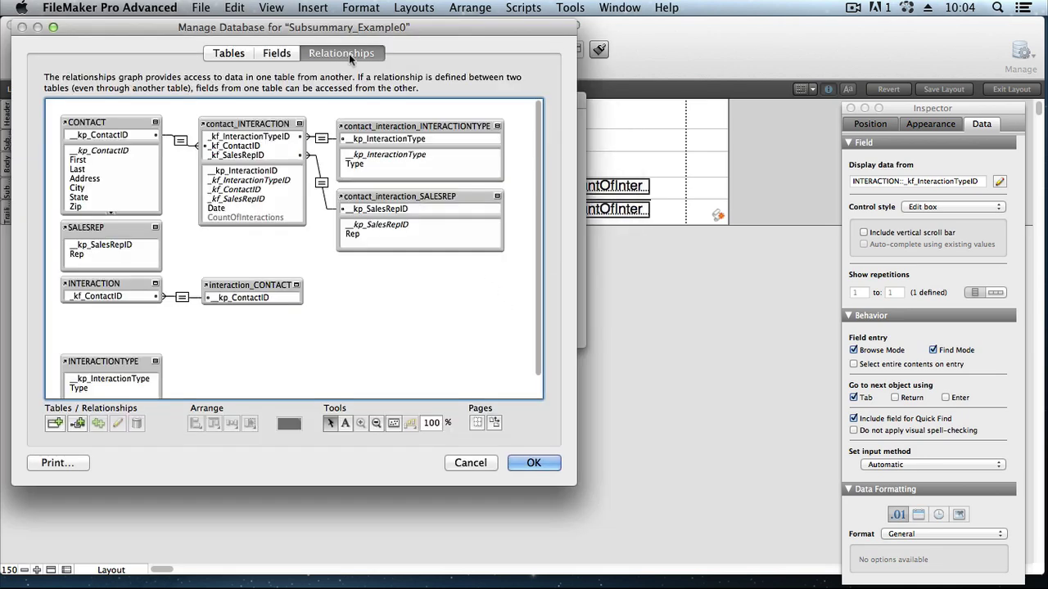
- Add an InteractionType table occurrence named interaction_INTERACTIONTYPE to the graph and place it beneath interaction_CONTACT
{"action": "left_click", "coordinate": [121, 290]}
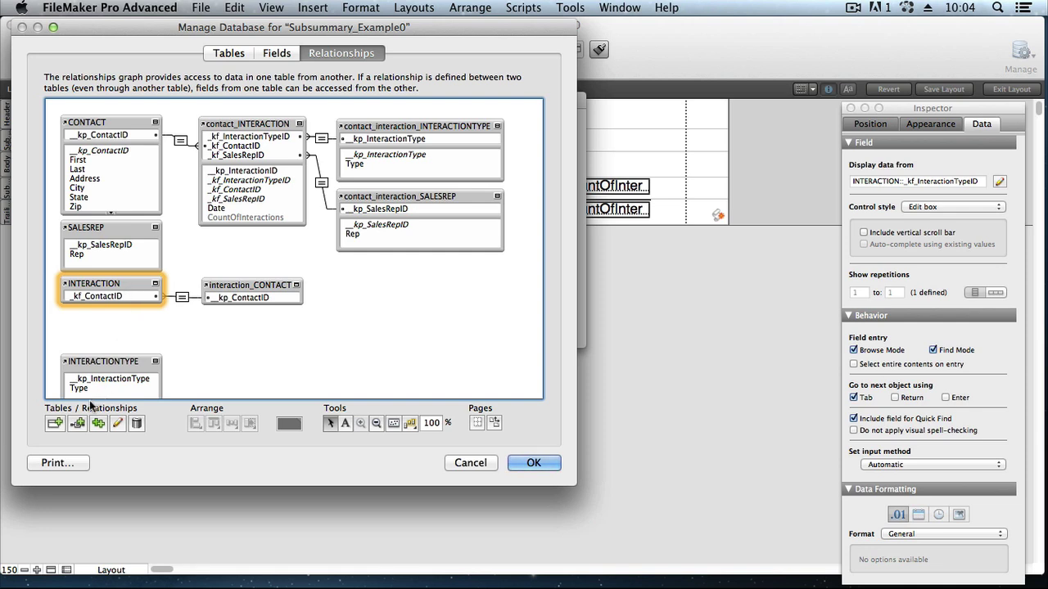
{"action": "left_click", "coordinate": [55, 423]}
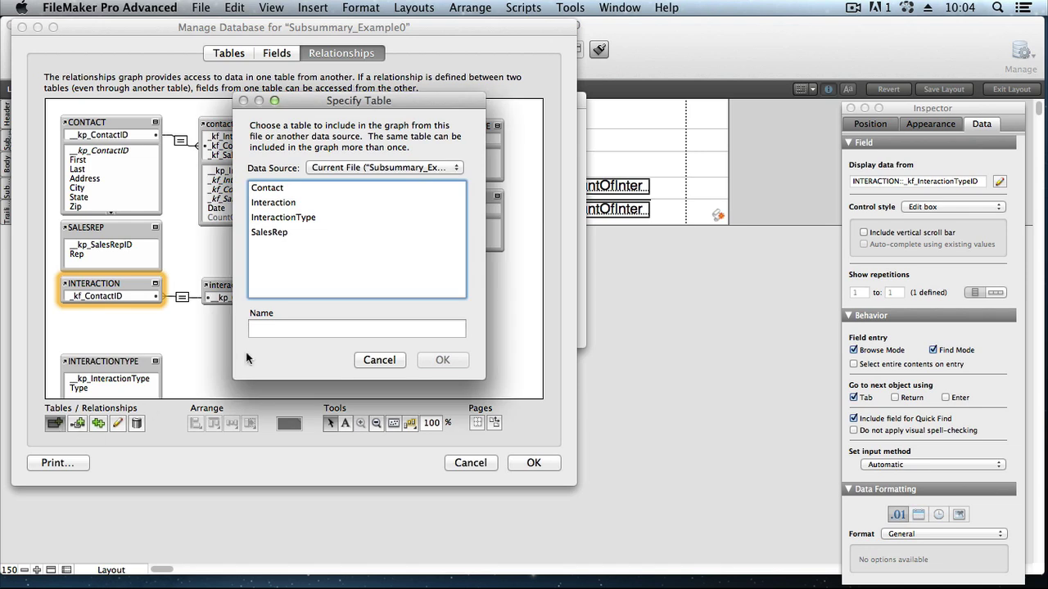
{"action": "left_click", "coordinate": [304, 218]}
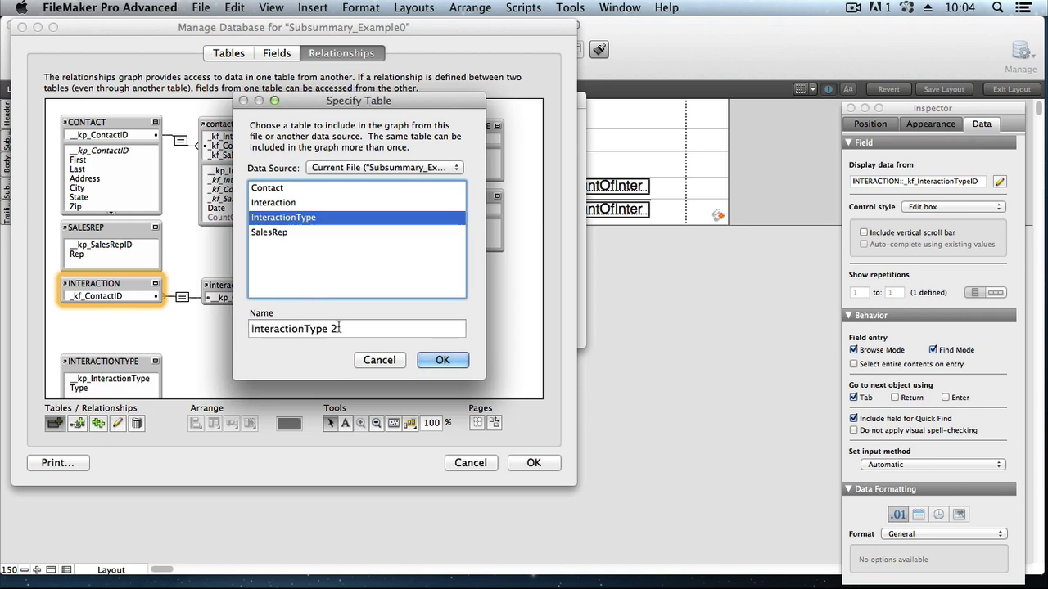
{"action": "left_click_drag", "start_coordinate": [338, 328], "coordinate": [236, 329]}
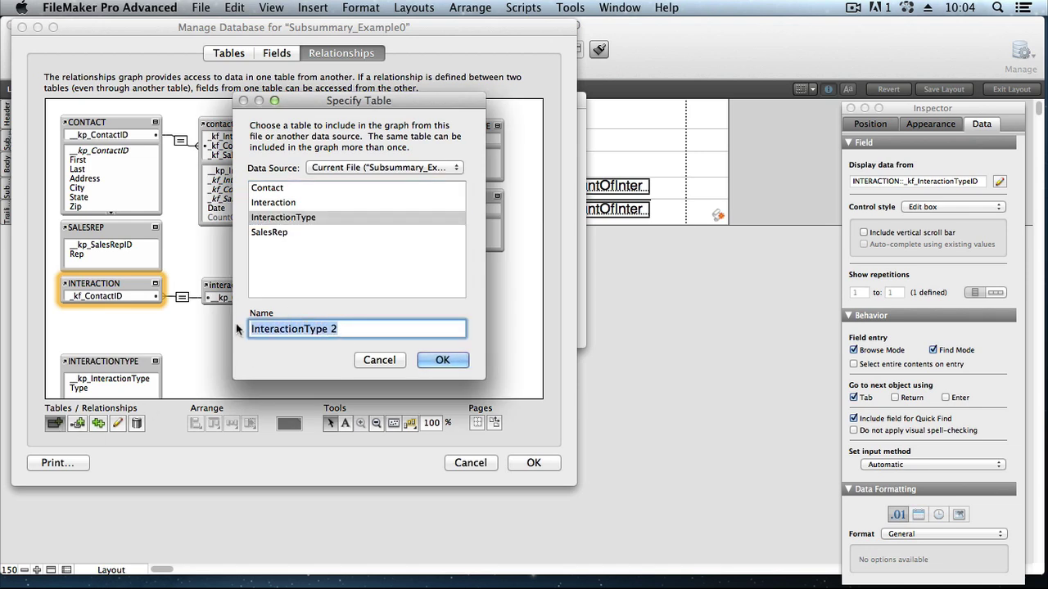
{"action": "type", "text": "interaction_"}
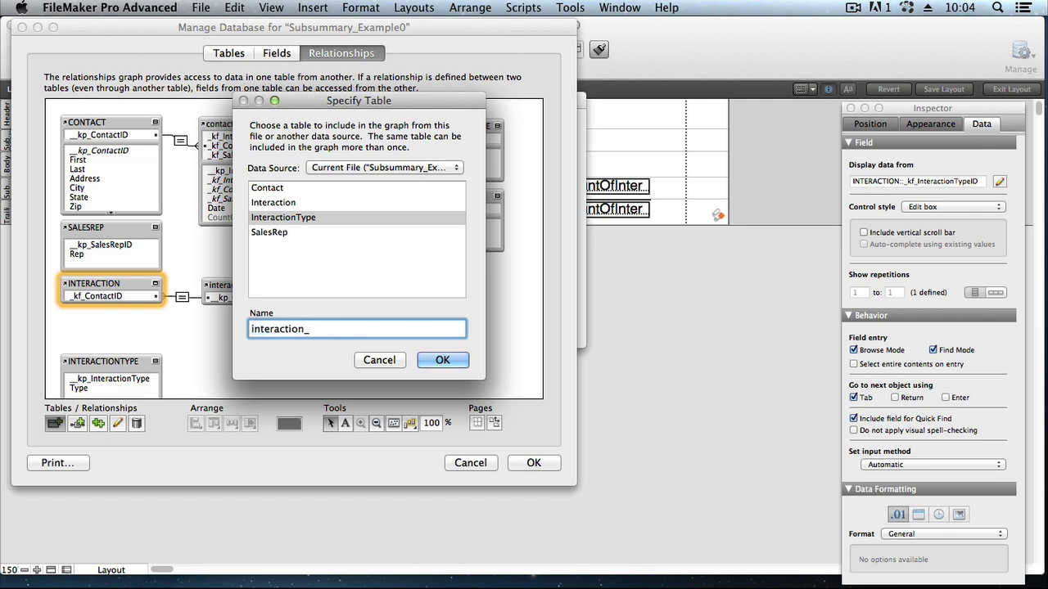
{"action": "type", "text": "INTERACTIONTYPE"}
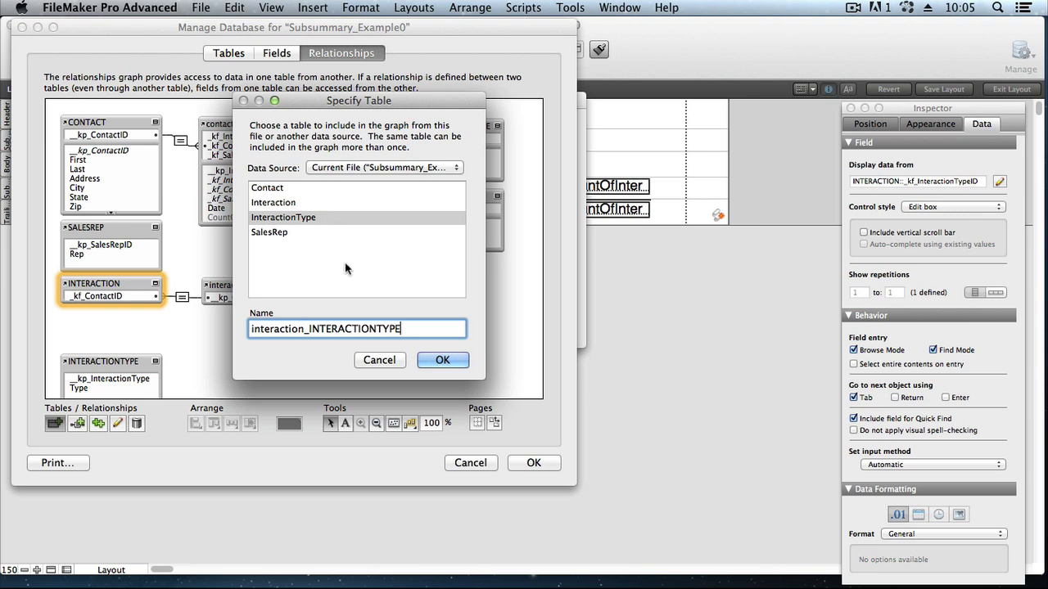
{"action": "left_click", "coordinate": [434, 362]}
{"action": "left_click_drag", "start_coordinate": [321, 219], "coordinate": [344, 349]}
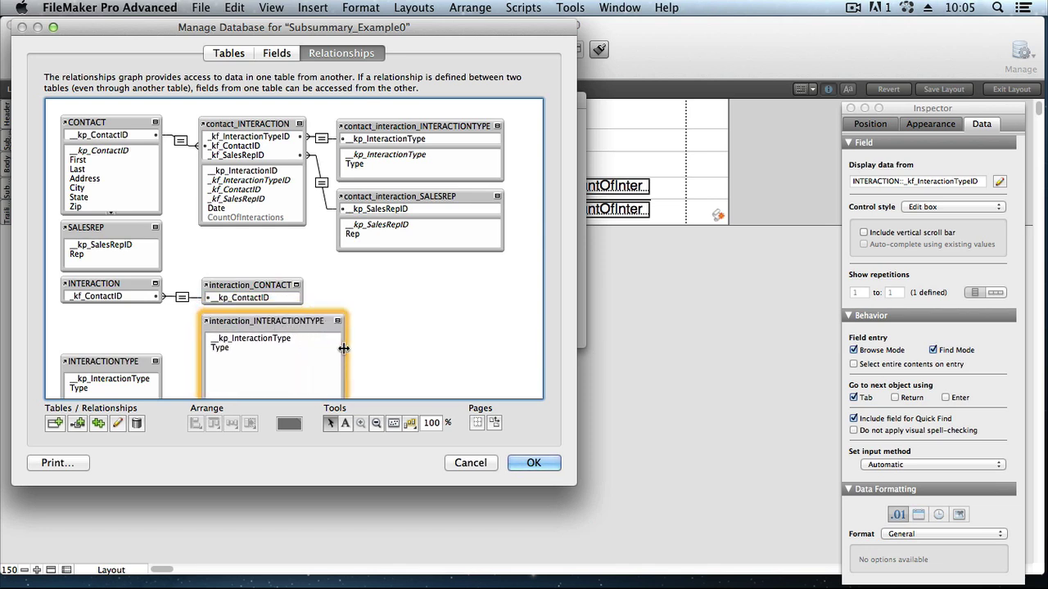
- Relate _kf_InteractionTypeID in INTERACTION to __kp_InteractionType in interaction_INTERACTIONTYPE
{"action": "left_click", "coordinate": [155, 287]}
{"action": "left_click", "coordinate": [156, 285]}
{"action": "left_click", "coordinate": [155, 285]}
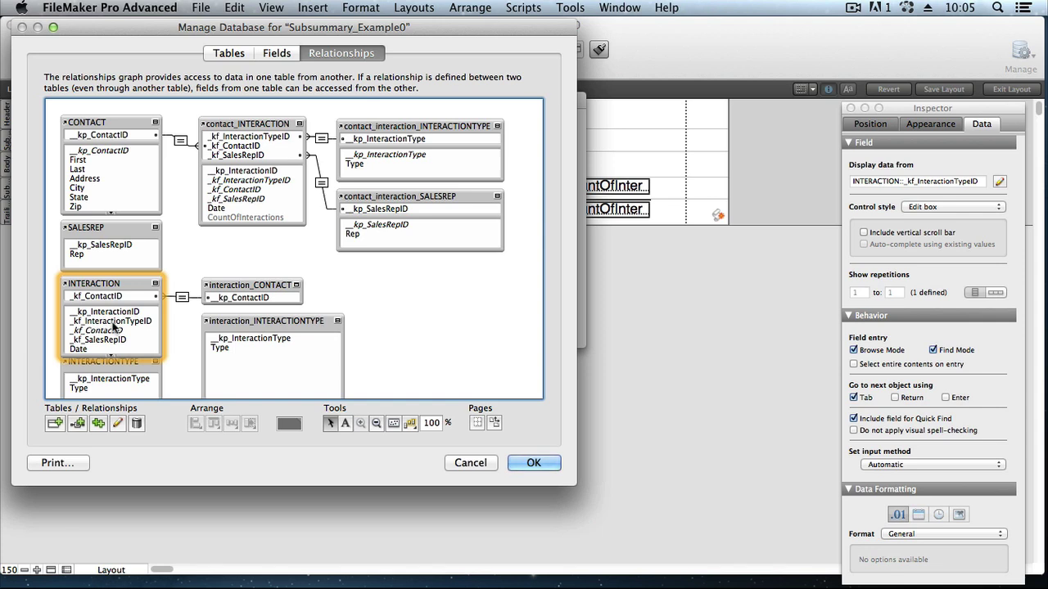
{"action": "left_click", "coordinate": [98, 323]}
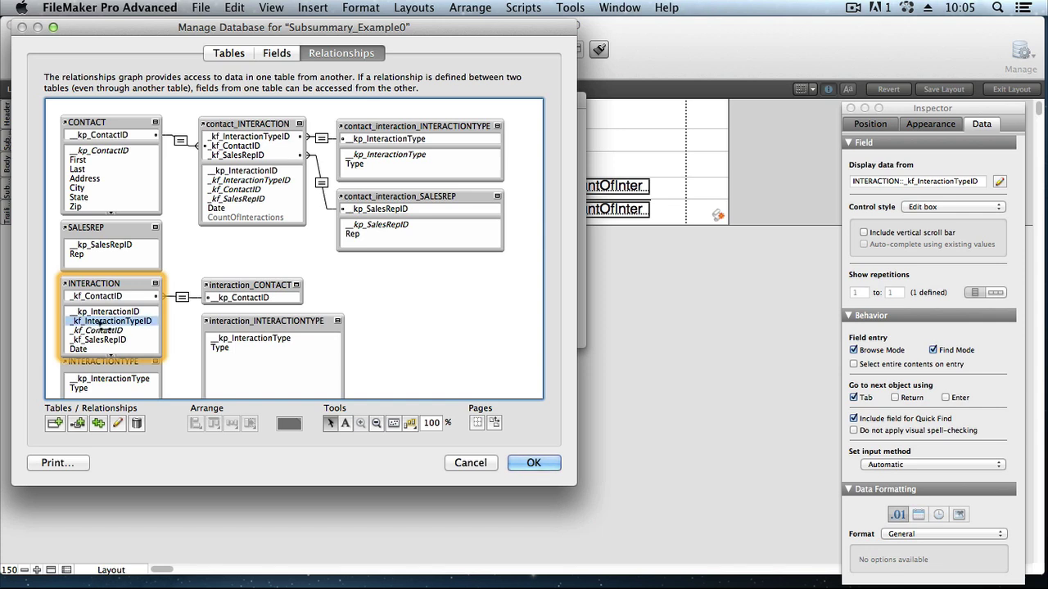
{"action": "left_click_drag", "start_coordinate": [99, 325], "coordinate": [216, 340]}
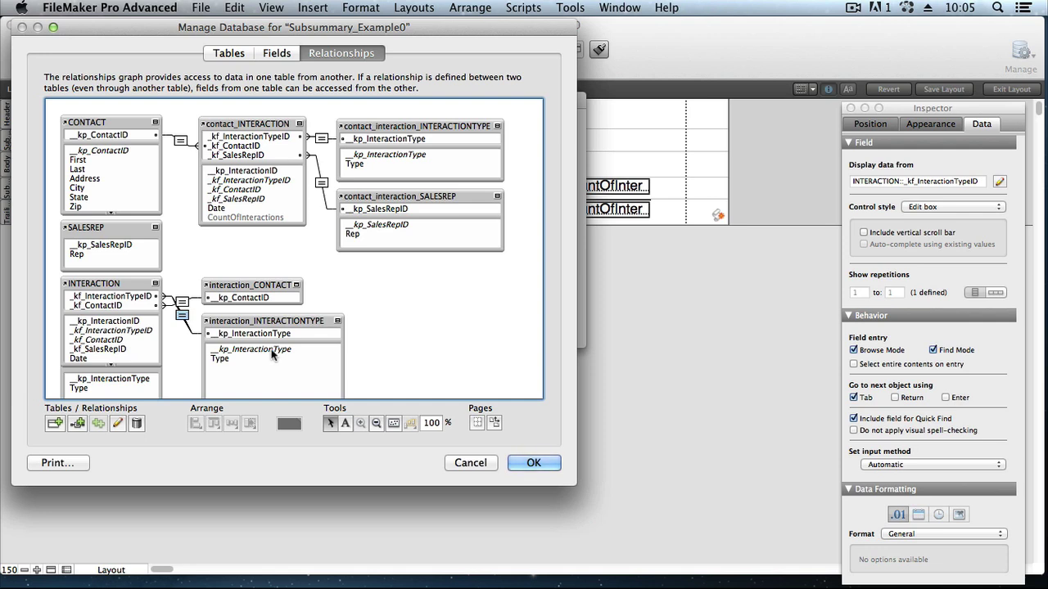
- Collapse INTERACTION and interaction_INTERACTIONTYPE to their key fields, arrange interaction_CONTACT below interaction_INTERACTIONTYPE, and save the database changes
{"action": "left_click", "coordinate": [337, 321]}
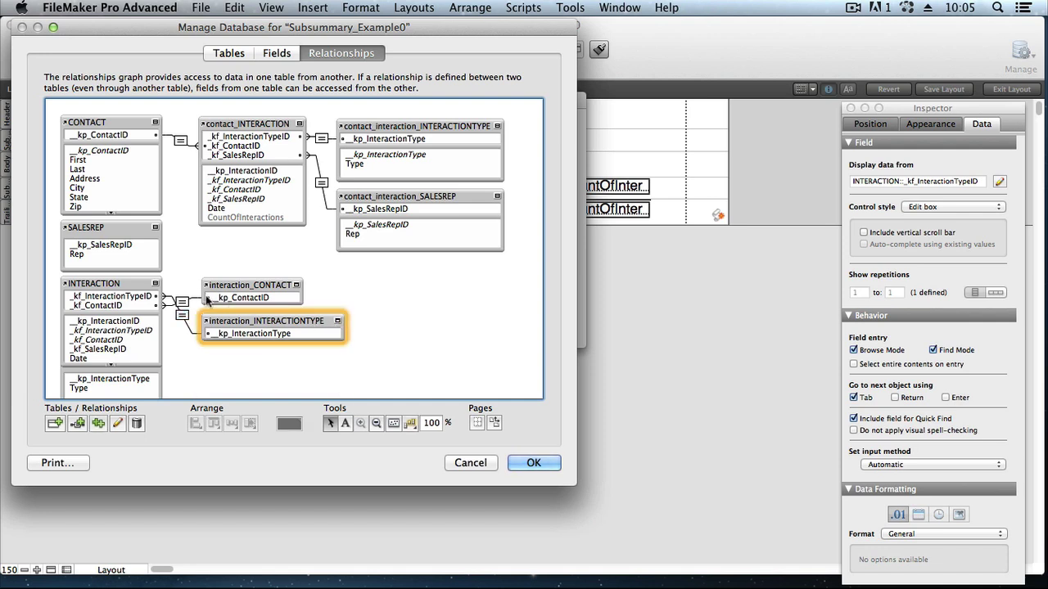
{"action": "left_click", "coordinate": [156, 284]}
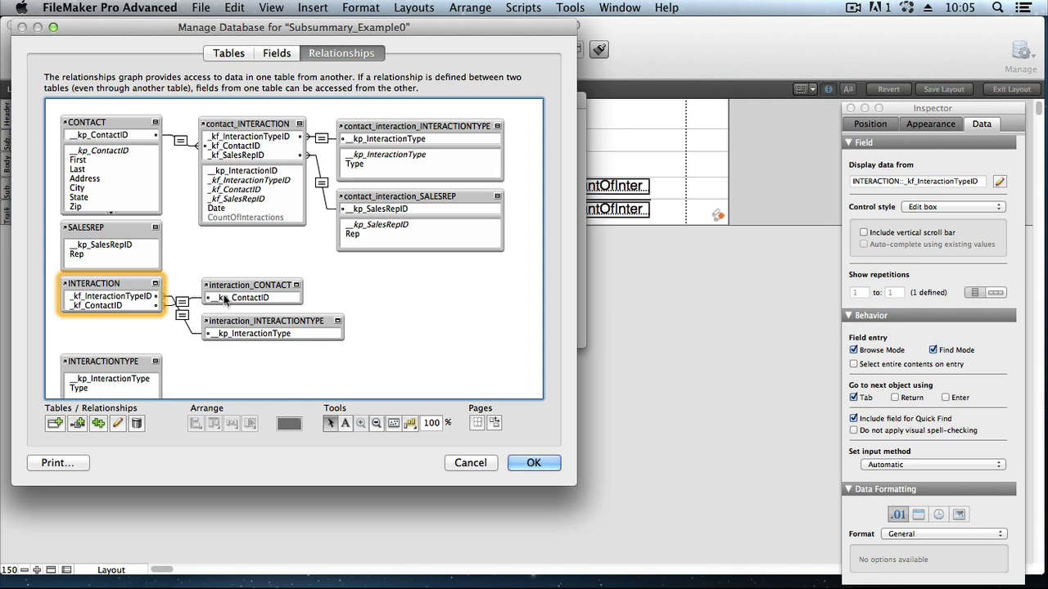
{"action": "left_click_drag", "start_coordinate": [236, 292], "coordinate": [235, 366]}
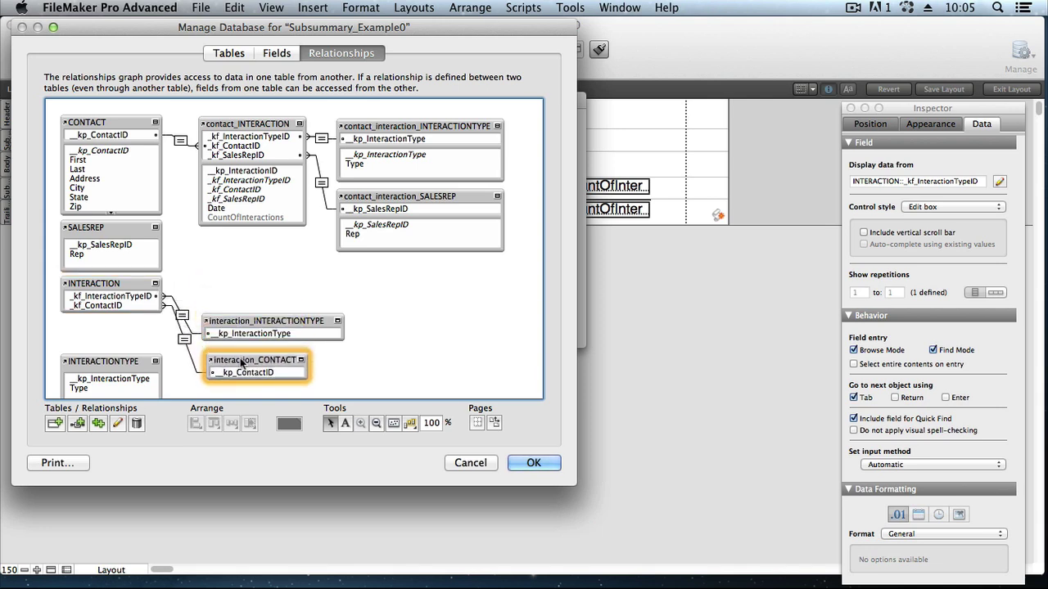
{"action": "left_click_drag", "start_coordinate": [195, 306], "coordinate": [375, 399]}
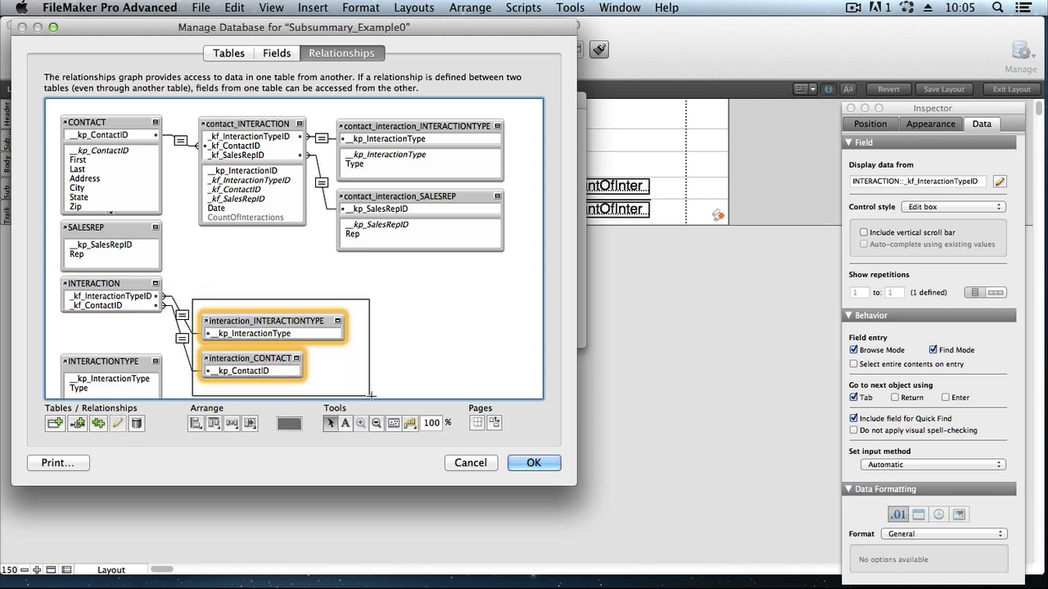
{"action": "left_click_drag", "start_coordinate": [303, 319], "coordinate": [301, 282]}
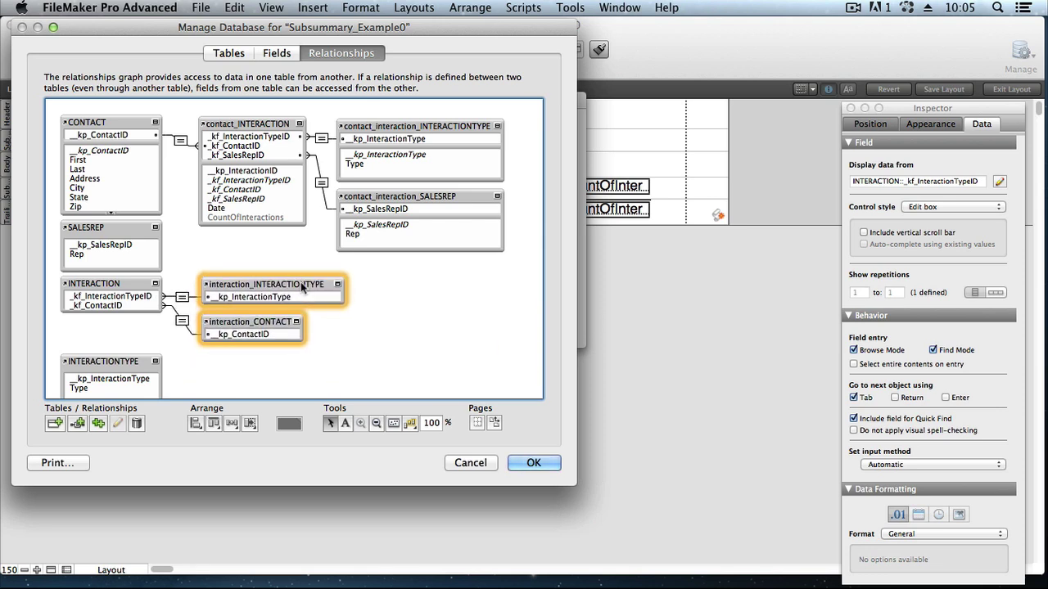
{"action": "left_click", "coordinate": [533, 462]}
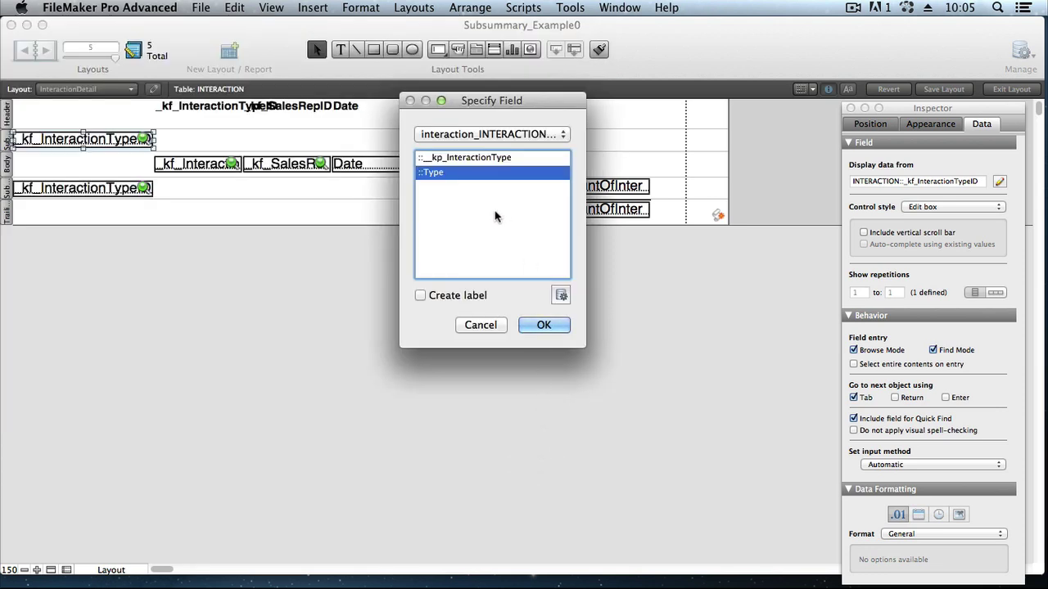
- Make the upper subsummary field display Type from the related table interaction_INTERACTIONTYPE
{"action": "left_click", "coordinate": [494, 135]}
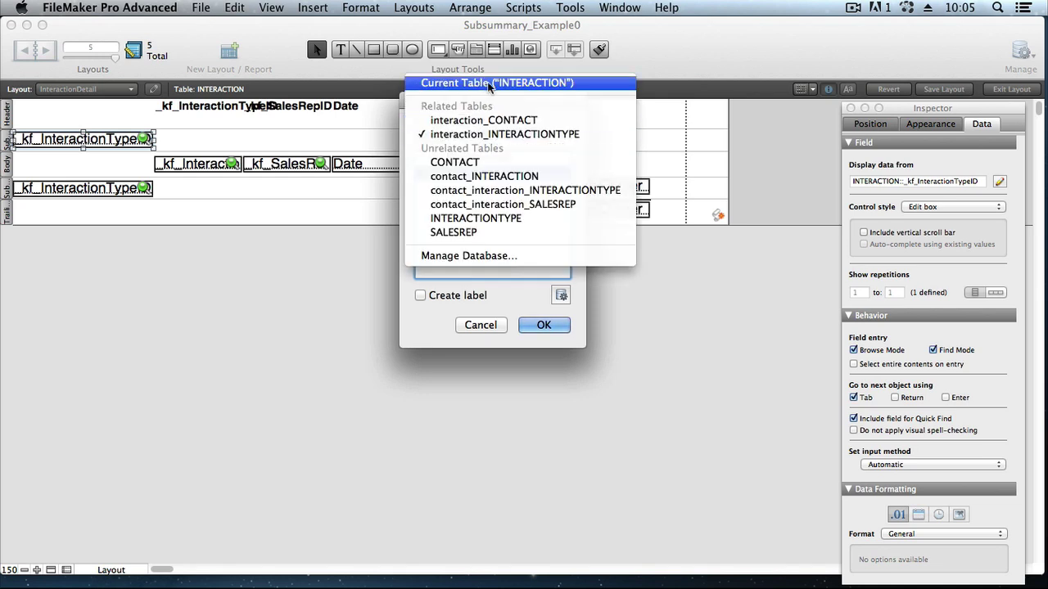
{"action": "left_click", "coordinate": [532, 135]}
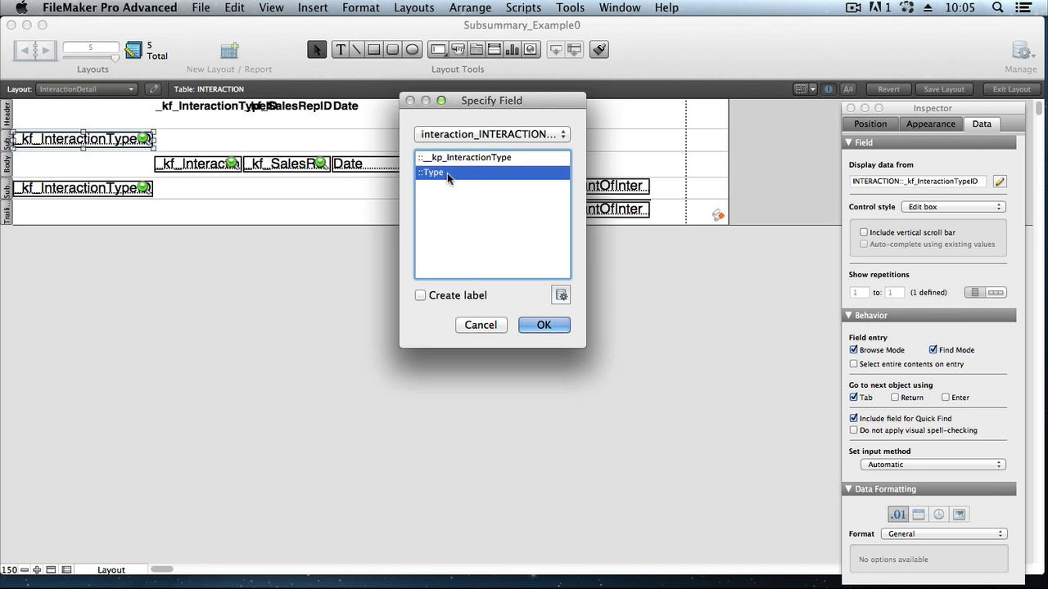
{"action": "left_click", "coordinate": [545, 327]}
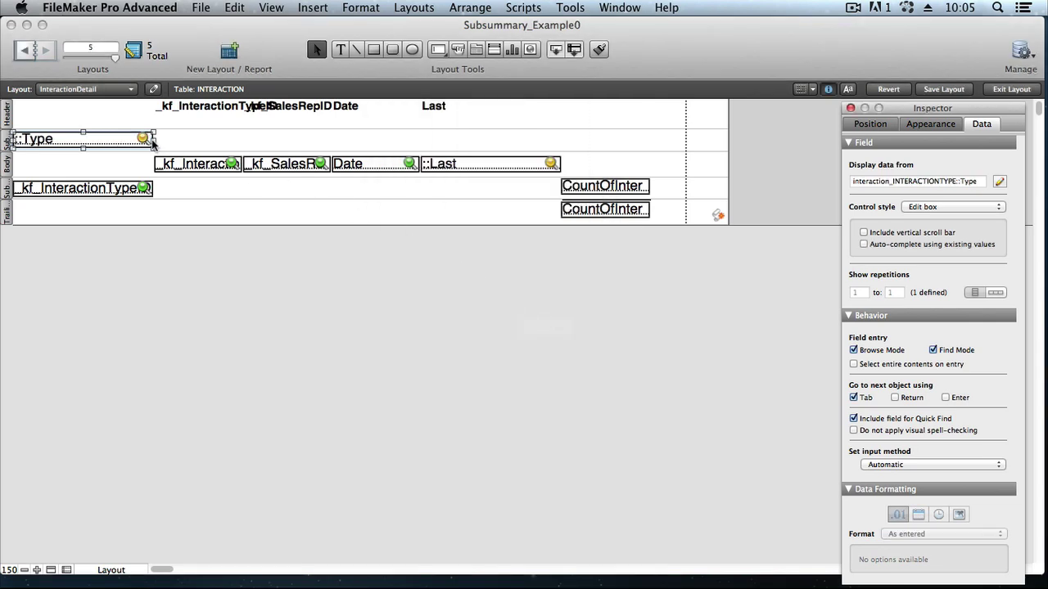
- Widen the subsummary's Type field and format its text as bold 13 pt
{"action": "left_click", "coordinate": [153, 141]}
{"action": "left_click_drag", "start_coordinate": [153, 140], "coordinate": [214, 141]}
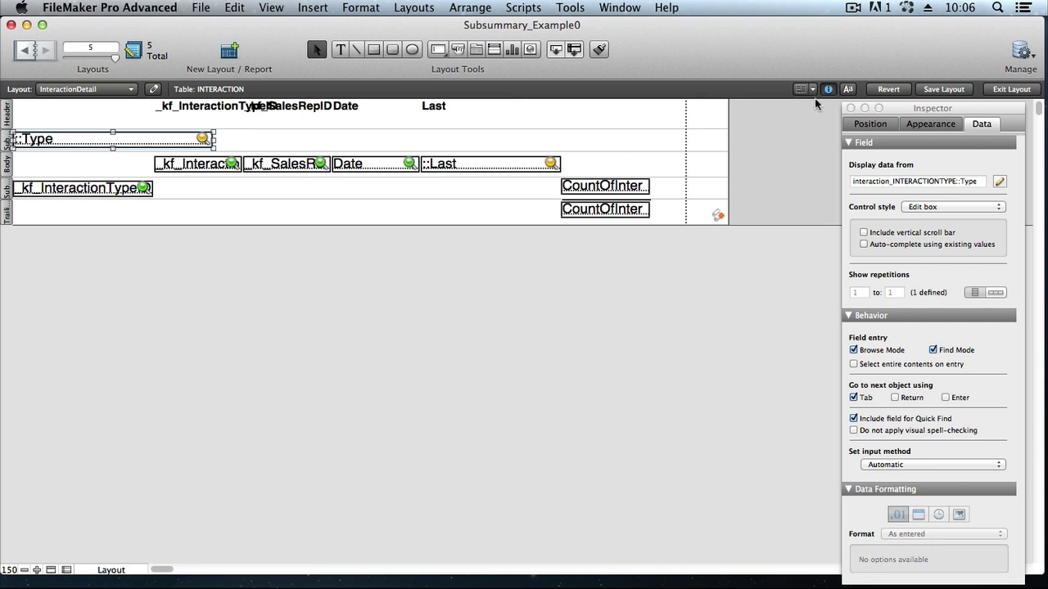
{"action": "left_click", "coordinate": [848, 88]}
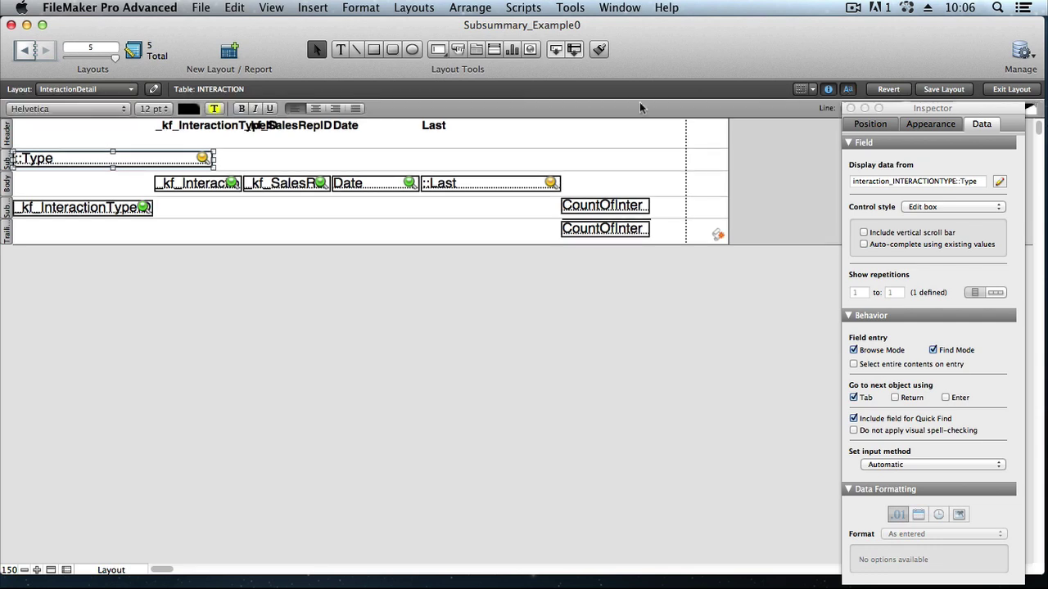
{"action": "left_click", "coordinate": [242, 109]}
{"action": "left_click", "coordinate": [161, 111]}
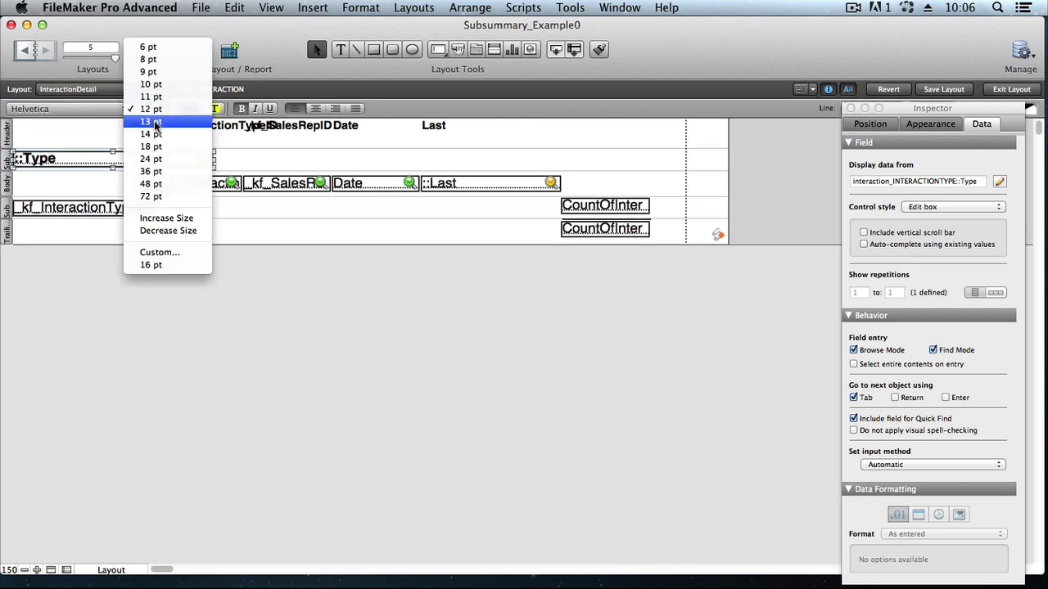
{"action": "left_click", "coordinate": [152, 124]}
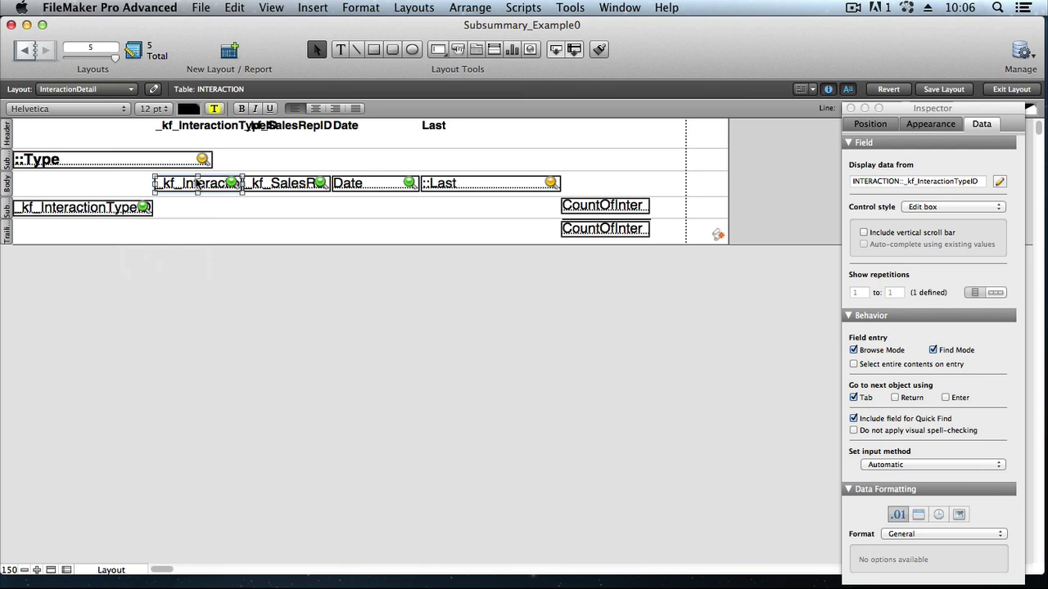
- Delete the _kf_InteractionTypeID field from the body and the lower subsummary, along with its header label
{"action": "key", "text": "Delete"}
{"action": "left_click", "coordinate": [194, 129]}
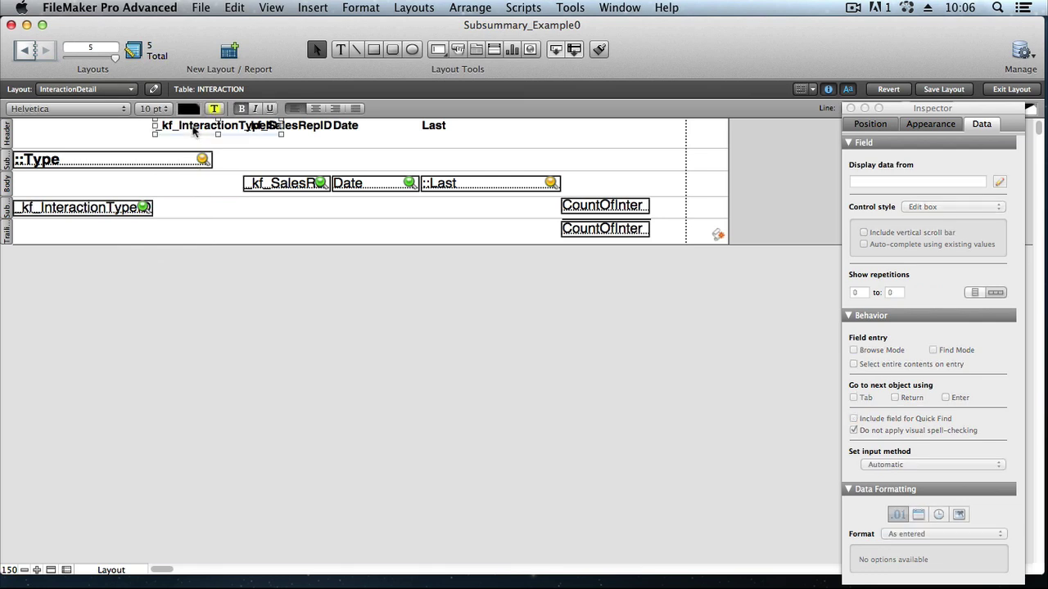
{"action": "key", "text": "Delete"}
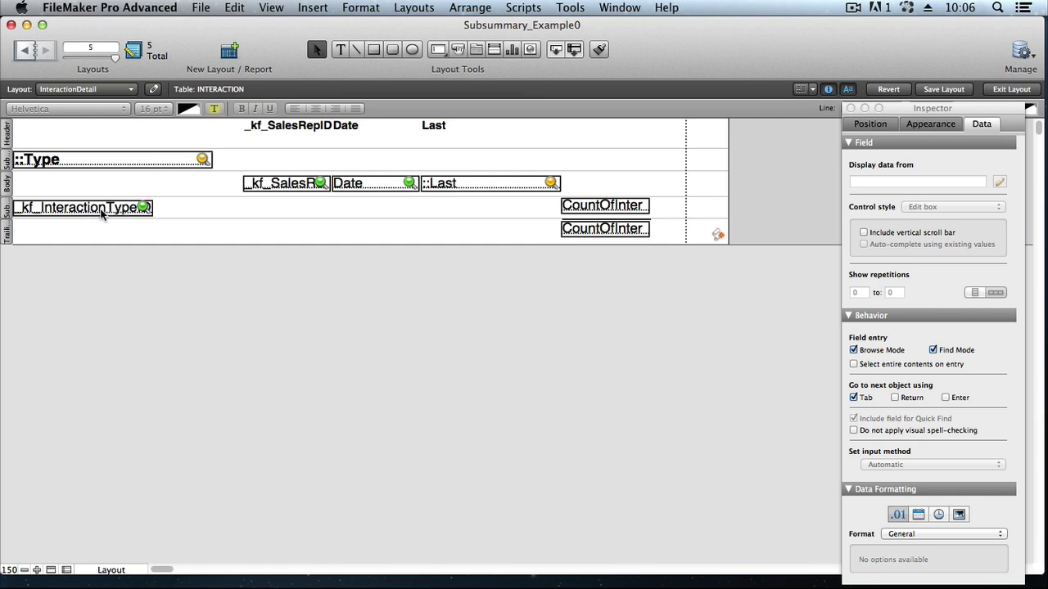
{"action": "left_click", "coordinate": [102, 211]}
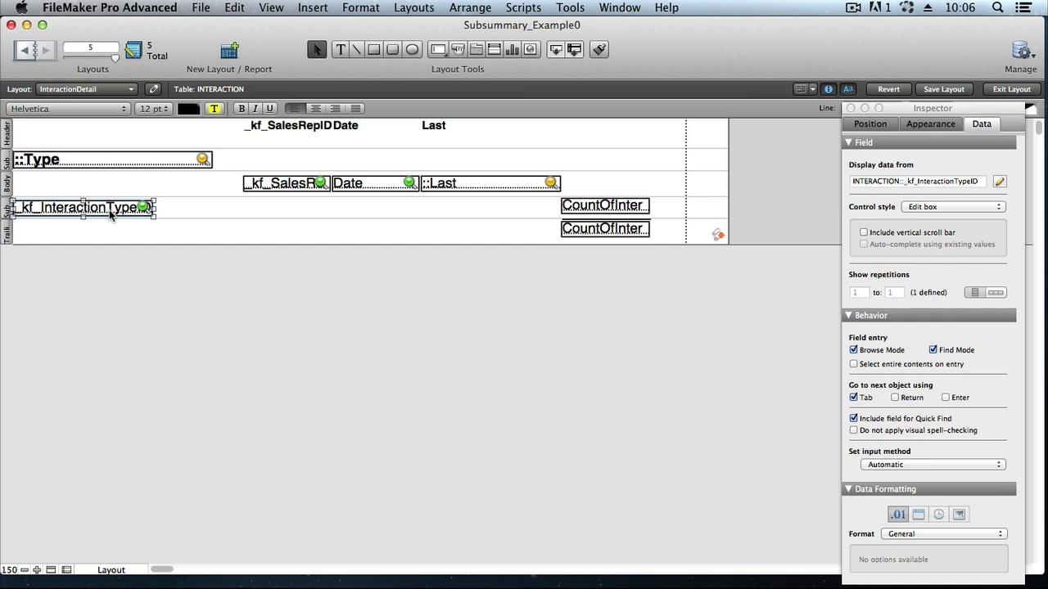
{"action": "key", "text": "Delete"}
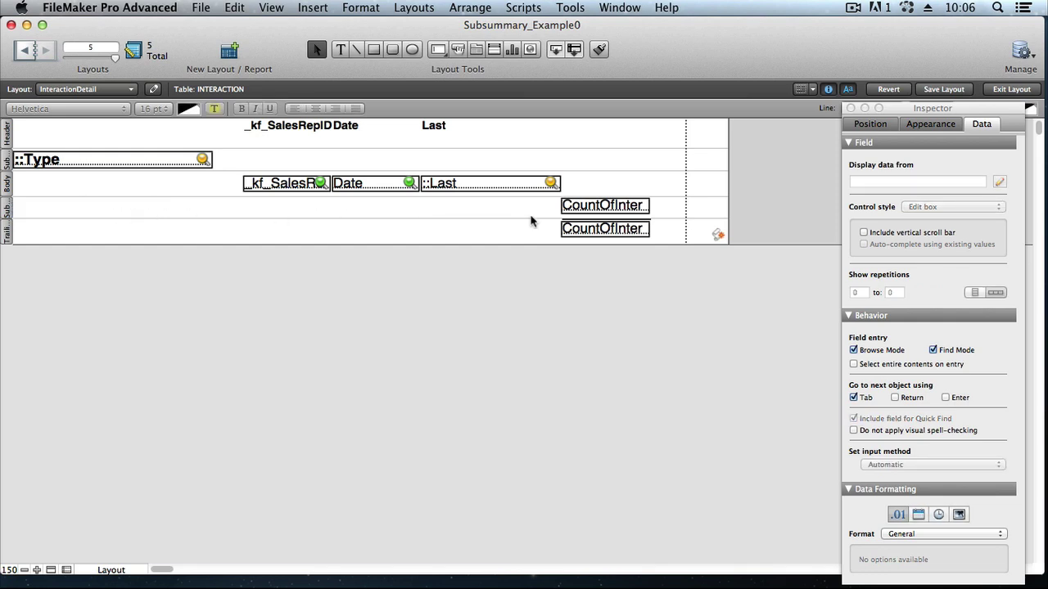
- Shift the remaining labels and fields toward the layout's left edge, and move both CountOfInteractions fields beneath the Last field
{"action": "left_click_drag", "start_coordinate": [664, 124], "coordinate": [247, 177]}
{"action": "left_click_drag", "start_coordinate": [311, 187], "coordinate": [107, 187]}
{"action": "left_click", "coordinate": [137, 280]}
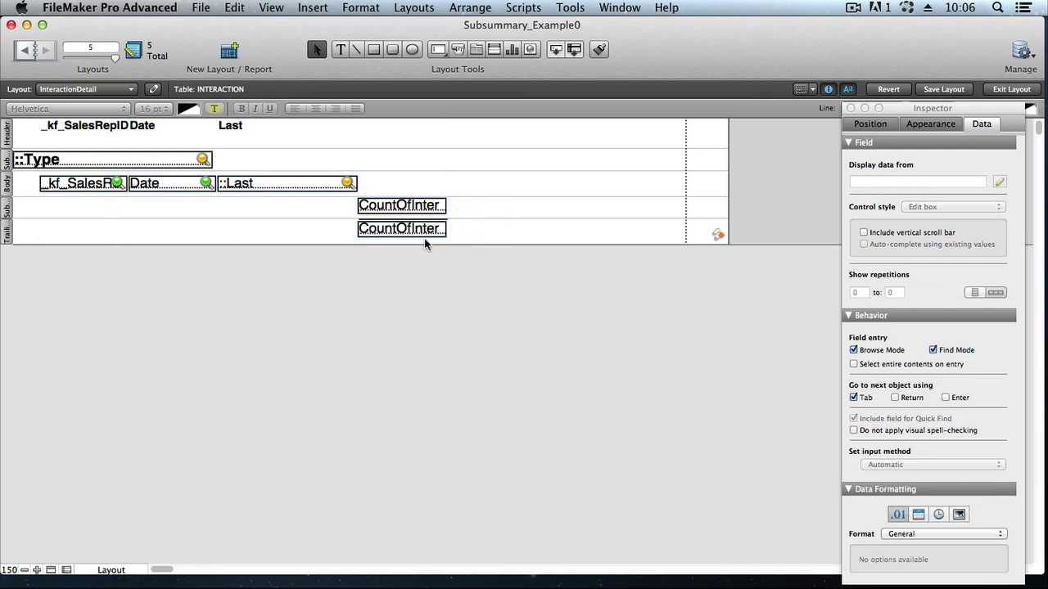
{"action": "left_click_drag", "start_coordinate": [471, 181], "coordinate": [255, 216]}
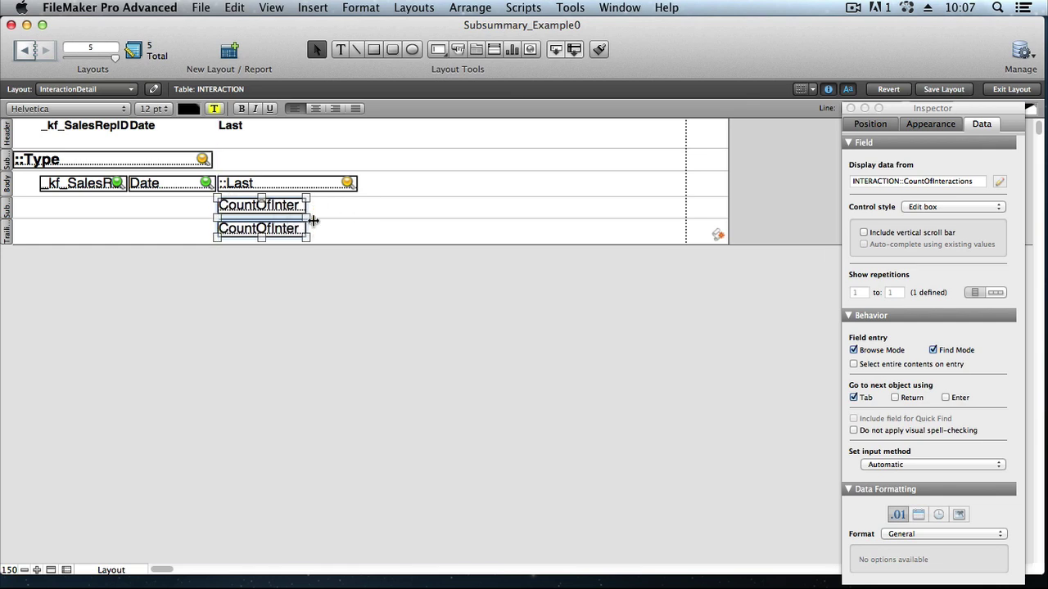
- Save the InteractionDetail layout changes and return to Browse mode to check the grouped report
{"action": "left_click", "coordinate": [941, 90]}
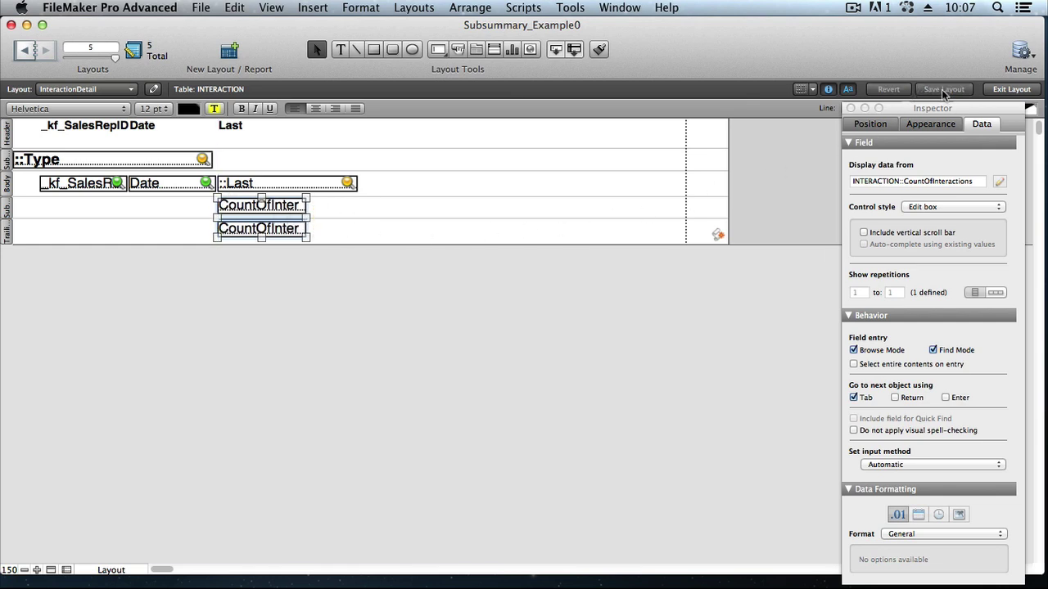
{"action": "left_click", "coordinate": [1007, 90]}
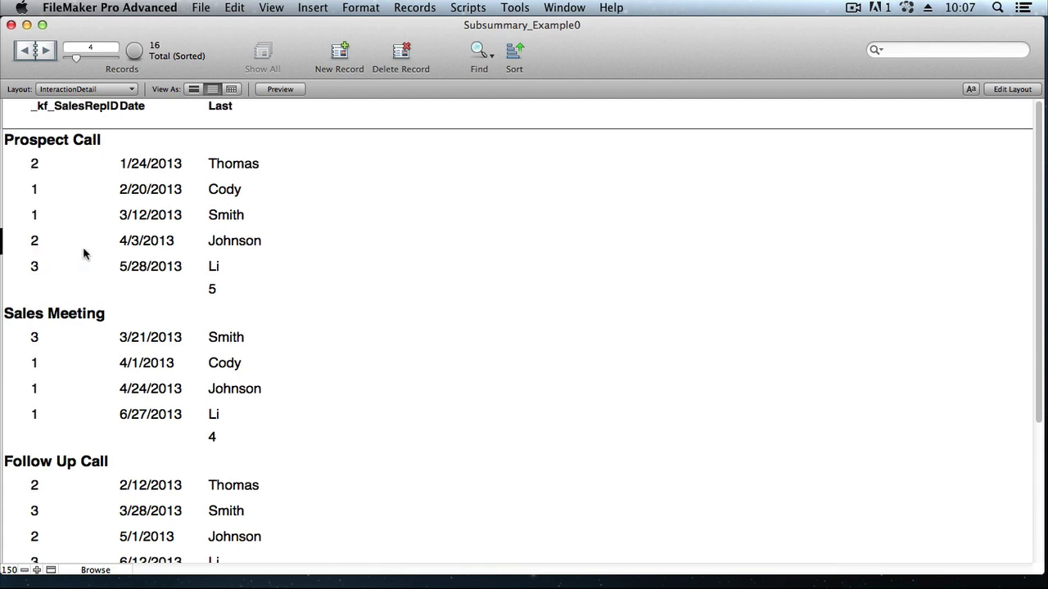
- Reopen the layout for editing and open the relationships graph while specifying the source of the body's _kf_SalesRepID field
{"action": "left_click", "coordinate": [1004, 90]}
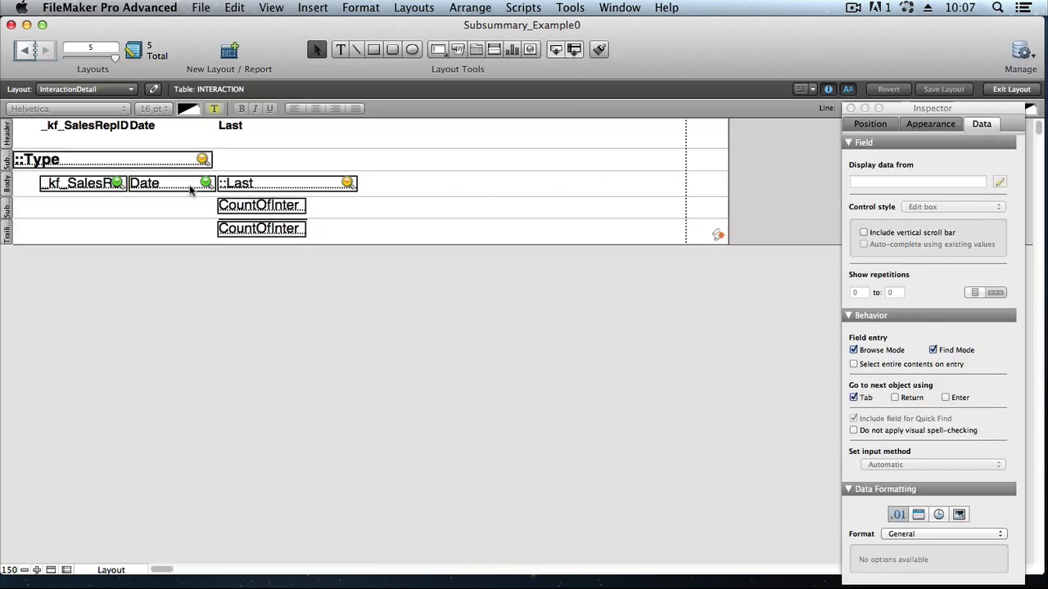
{"action": "double_click", "coordinate": [85, 186]}
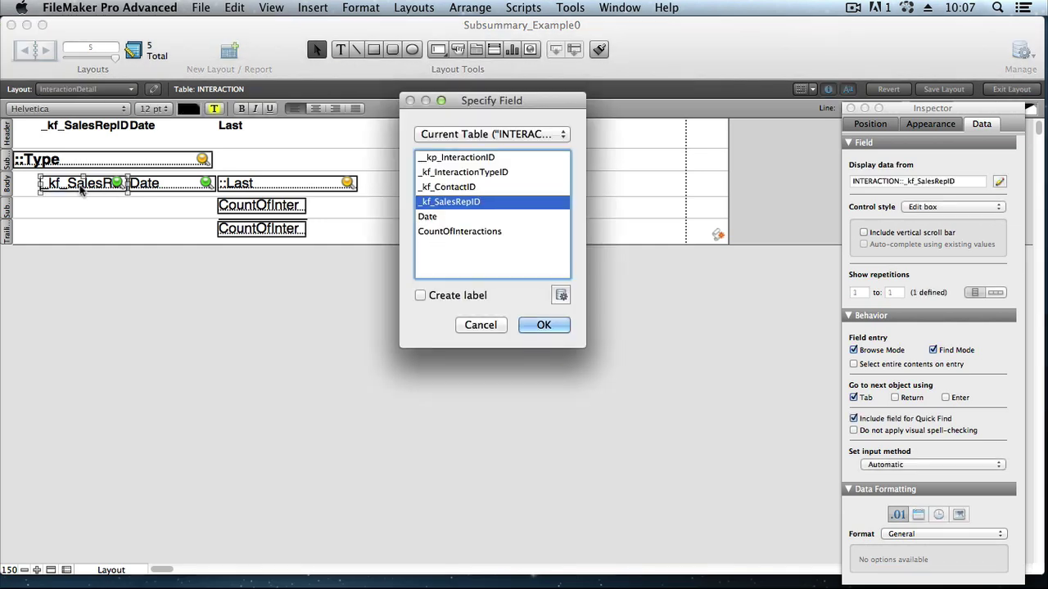
{"action": "left_click", "coordinate": [468, 137]}
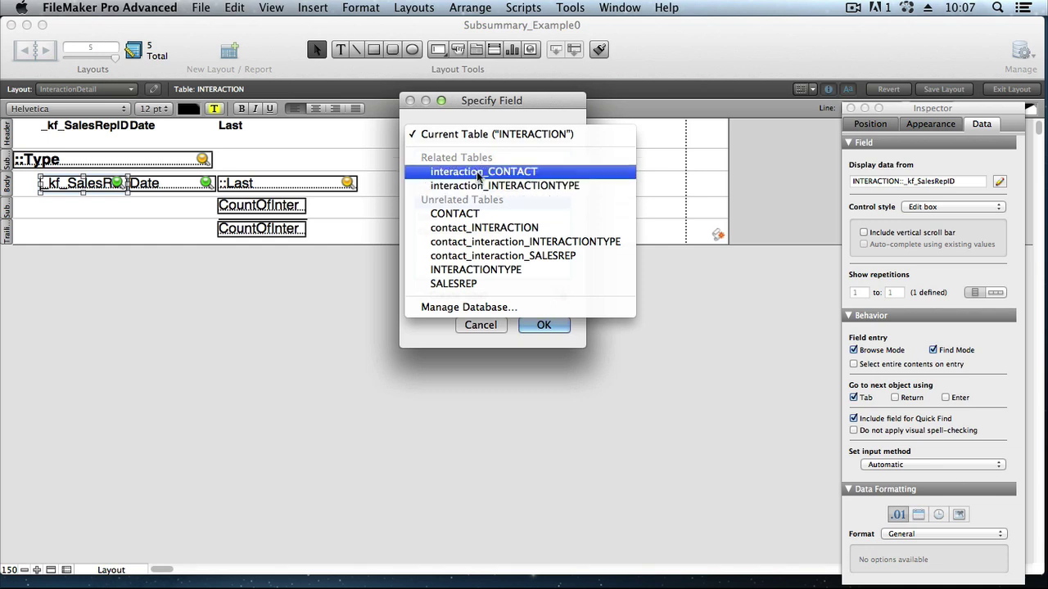
{"action": "left_click", "coordinate": [506, 309]}
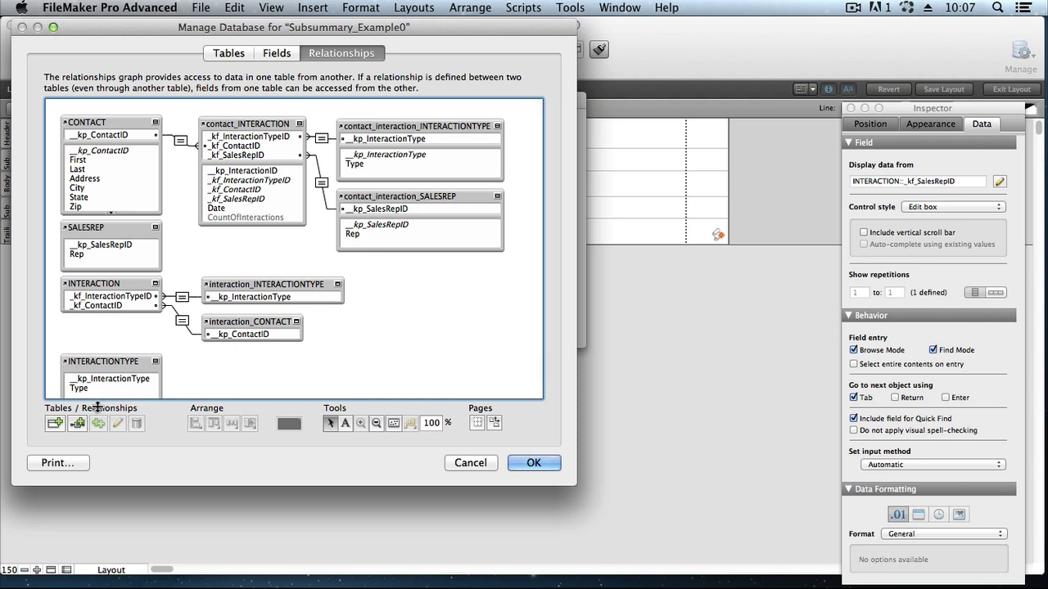
- Add a SalesRep table occurrence named interaction_SALESREP to the graph and place it beneath interaction_CONTACT
{"action": "left_click", "coordinate": [56, 424]}
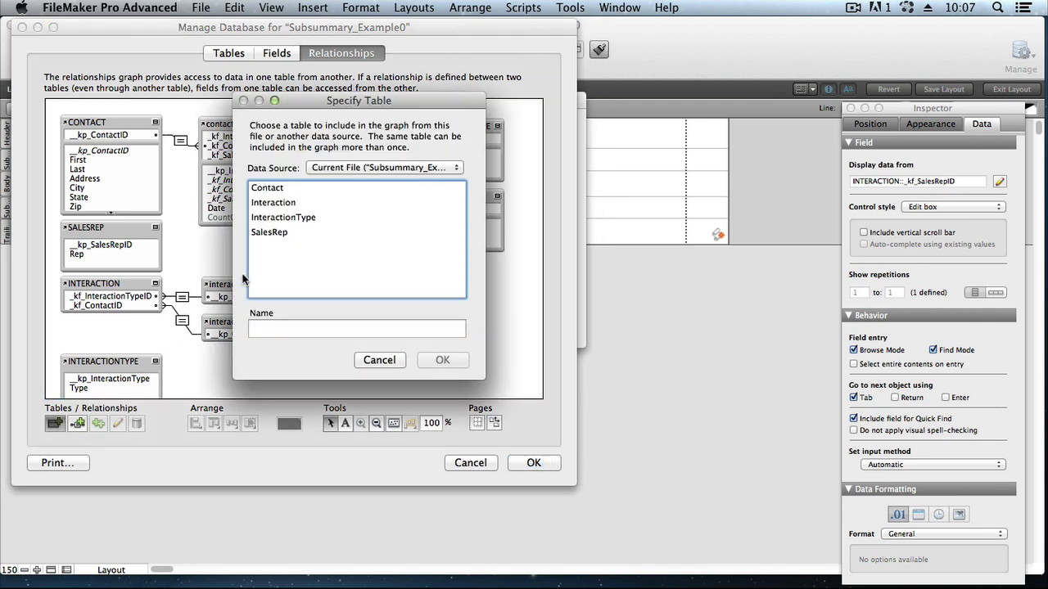
{"action": "left_click", "coordinate": [281, 234]}
{"action": "left_click_drag", "start_coordinate": [309, 327], "coordinate": [253, 328]}
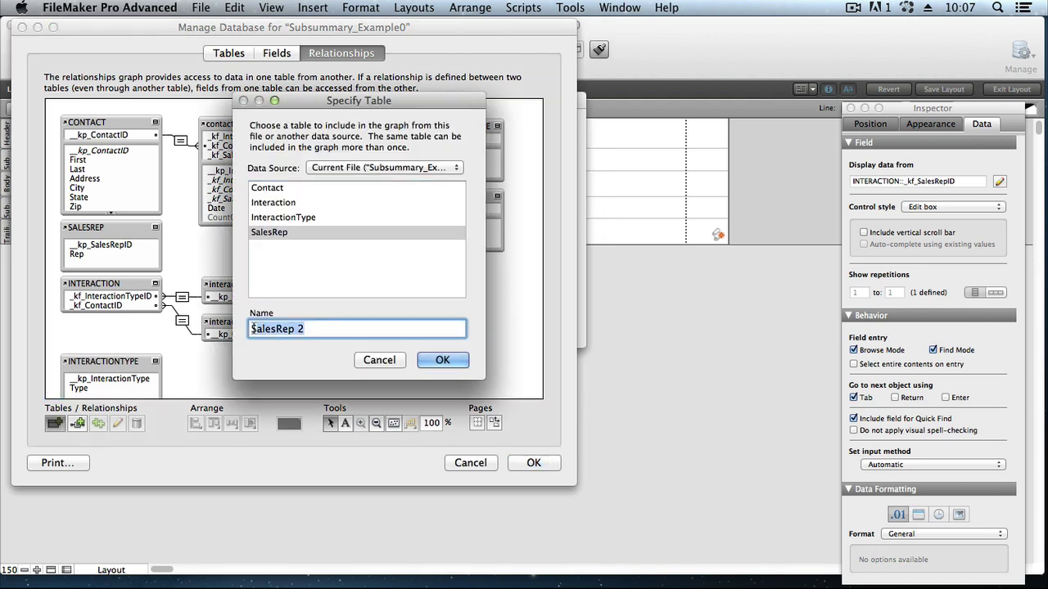
{"action": "key", "text": "BackSpace"}
{"action": "type", "text": "intera"}
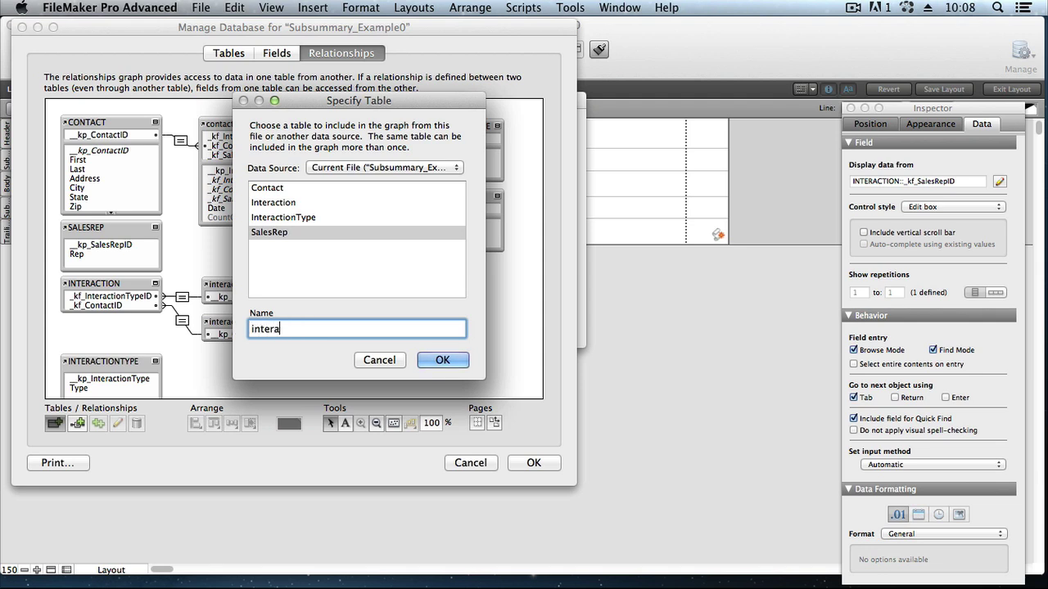
{"action": "type", "text": "ction_SALESREP"}
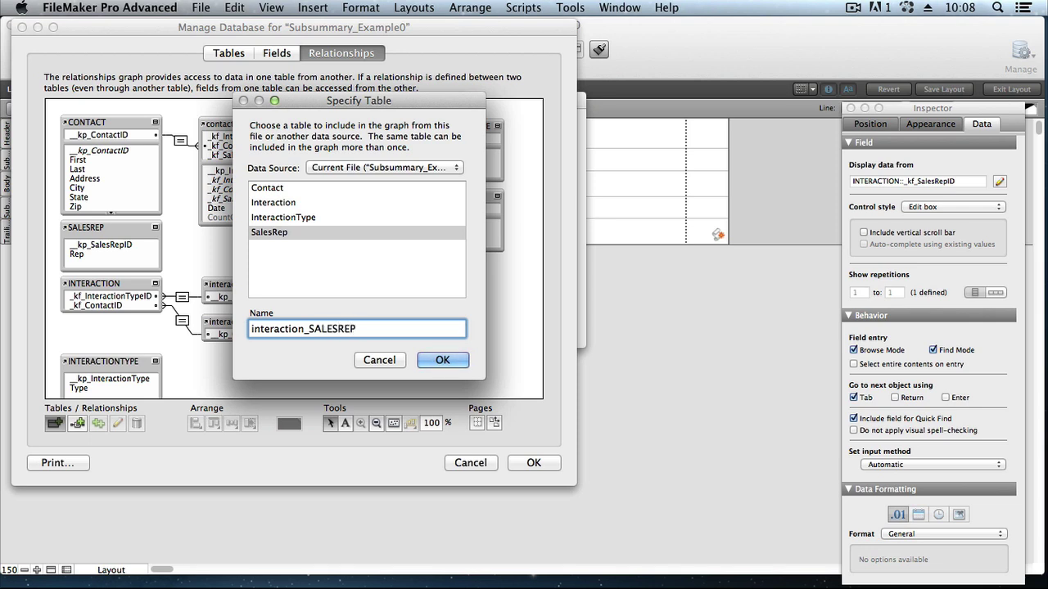
{"action": "left_click", "coordinate": [442, 361]}
{"action": "left_click_drag", "start_coordinate": [294, 217], "coordinate": [253, 362]}
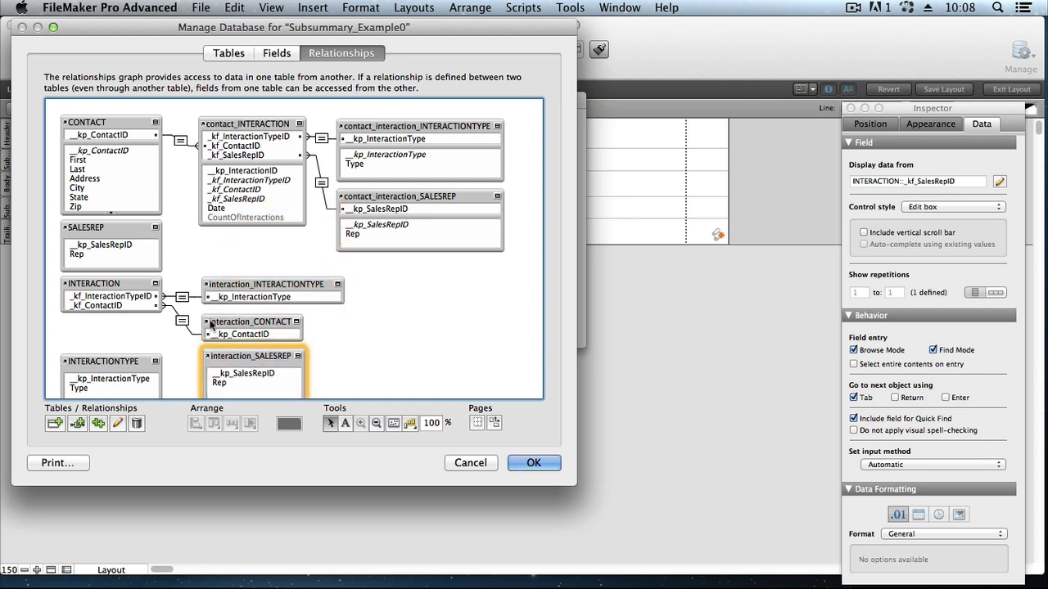
- Relate INTERACTION's _kf_SalesRepID to __kp_SalesRepID in interaction_SALESREP, collapse both table occurrences and accept the database changes
{"action": "left_click", "coordinate": [155, 288]}
{"action": "left_click", "coordinate": [155, 286]}
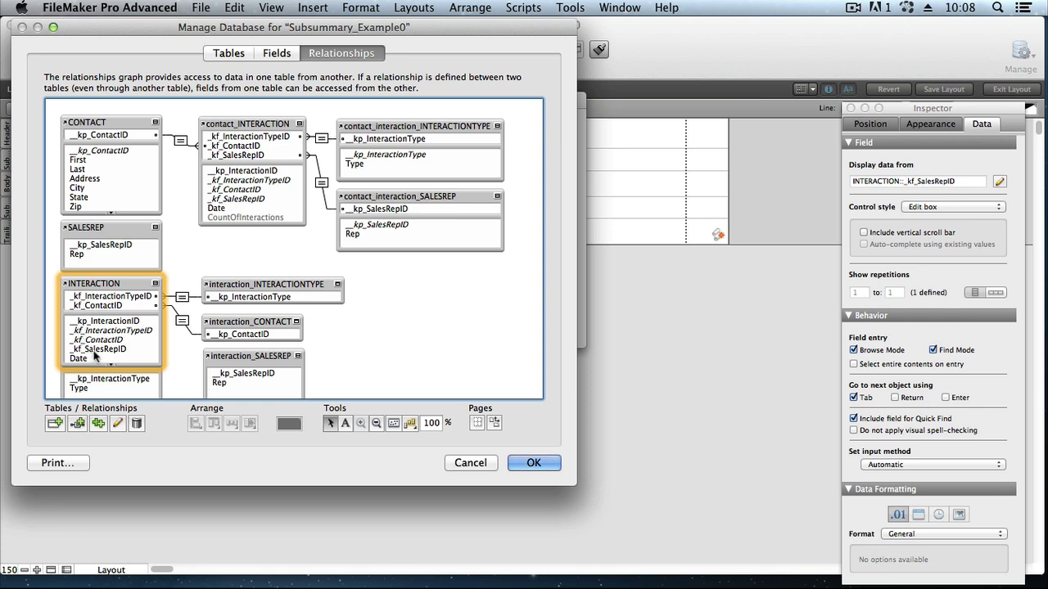
{"action": "left_click_drag", "start_coordinate": [97, 352], "coordinate": [249, 379]}
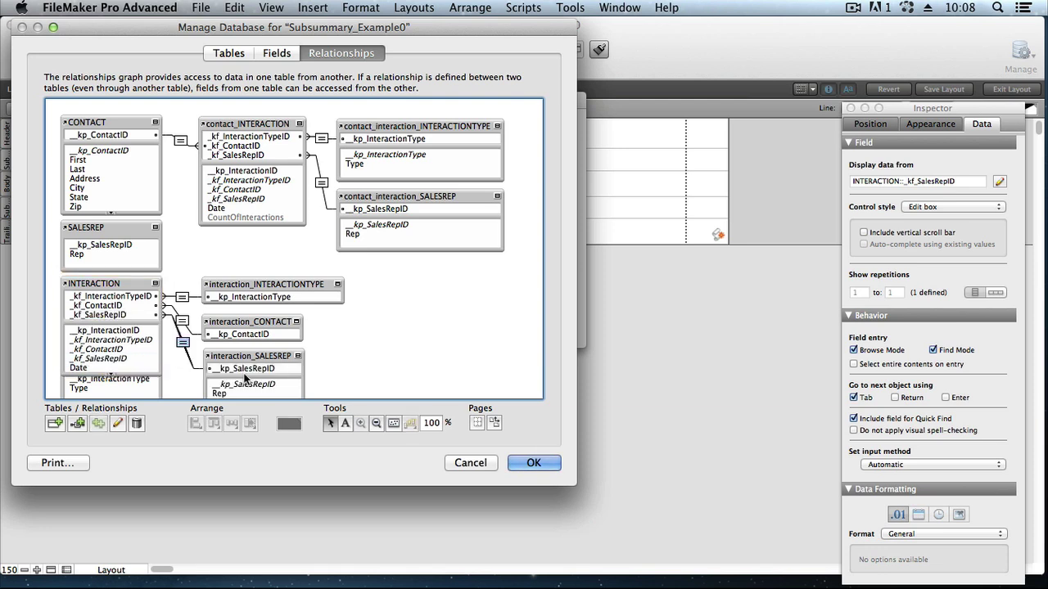
{"action": "left_click", "coordinate": [298, 357]}
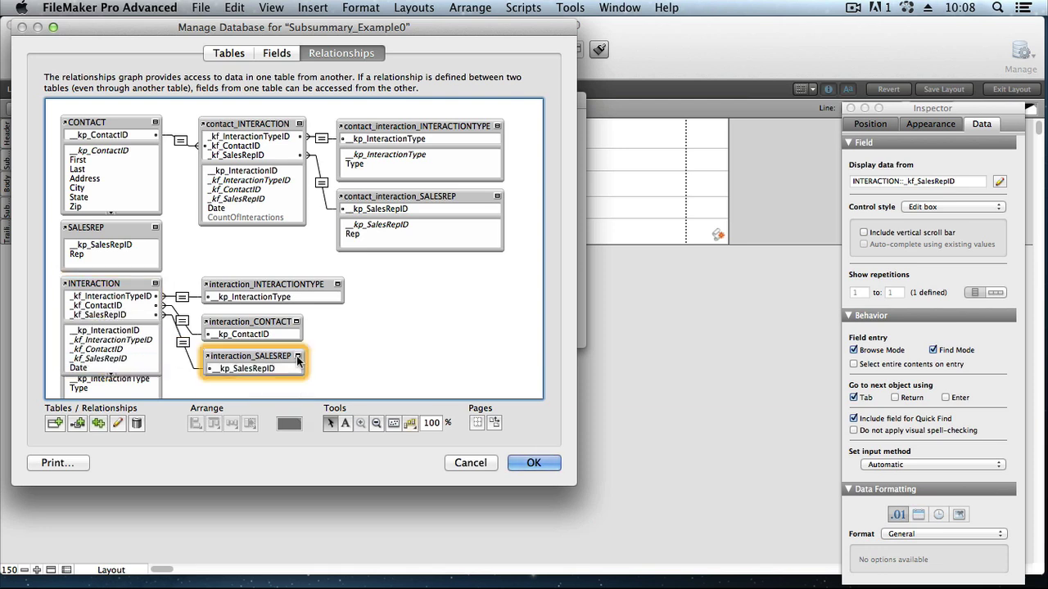
{"action": "left_click", "coordinate": [154, 283]}
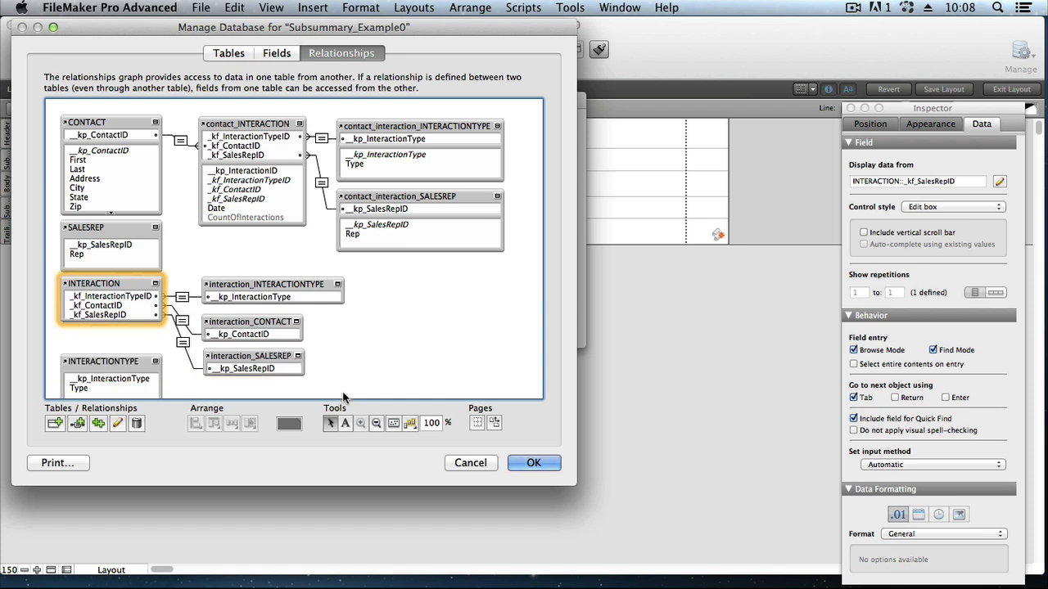
{"action": "left_click", "coordinate": [534, 463]}
- Make the body's sales rep field display Rep from the related table interaction_SALESREP
{"action": "left_click", "coordinate": [510, 135]}
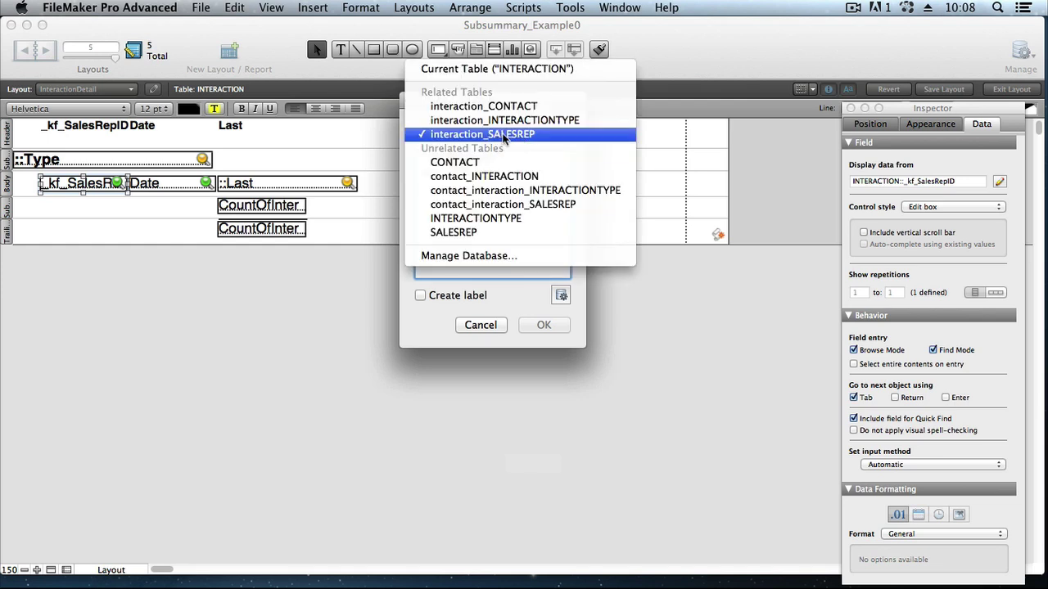
{"action": "left_click", "coordinate": [502, 136]}
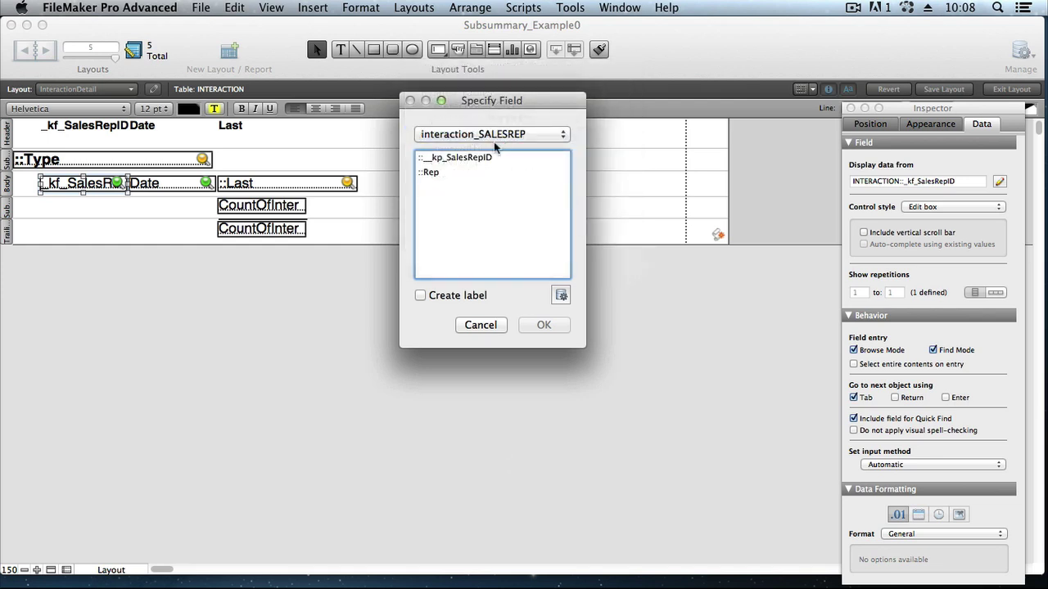
{"action": "left_click", "coordinate": [434, 173]}
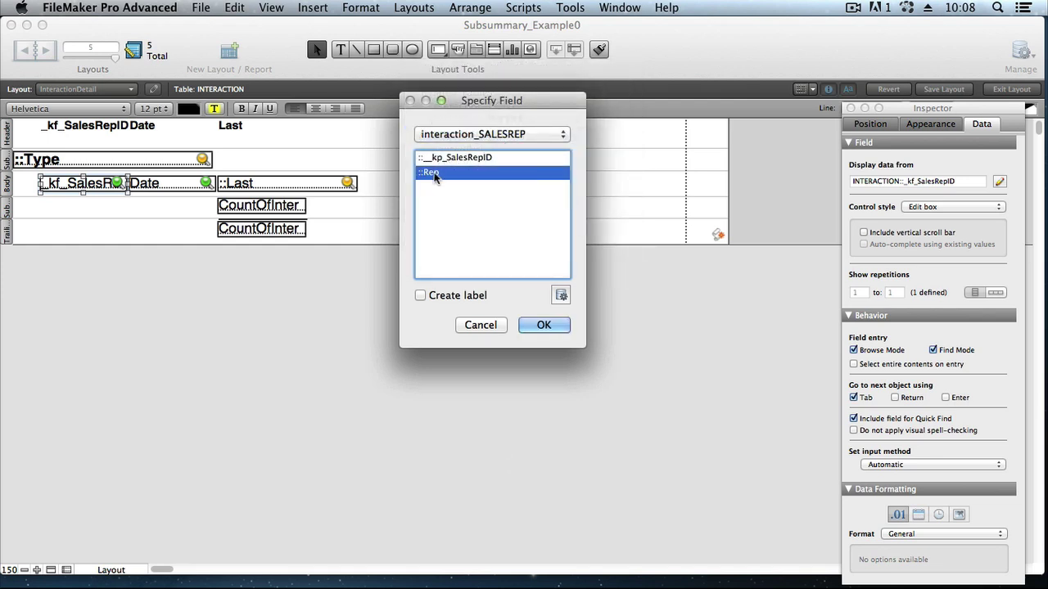
{"action": "left_click", "coordinate": [546, 326]}
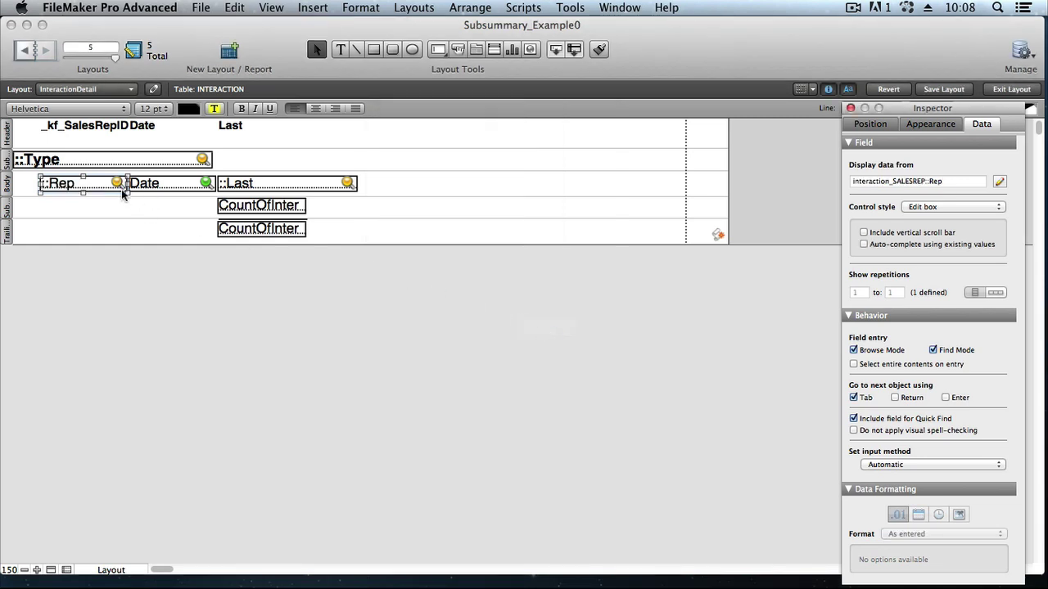
- Change the _kf_SalesRepID header label's text to SalesRep
{"action": "left_click", "coordinate": [92, 129]}
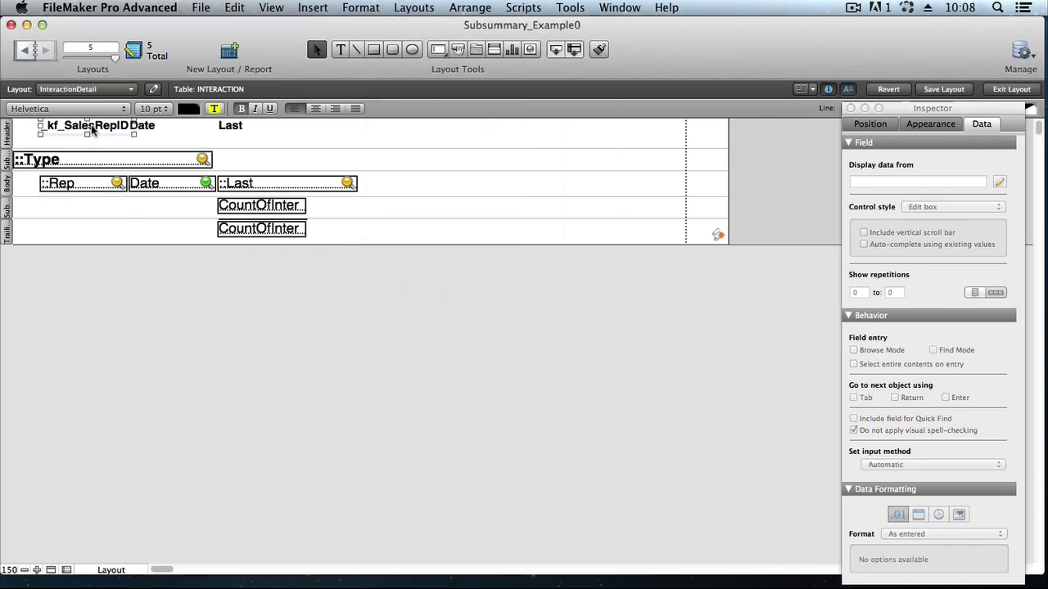
{"action": "double_click", "coordinate": [92, 128]}
{"action": "type", "text": "Sales"}
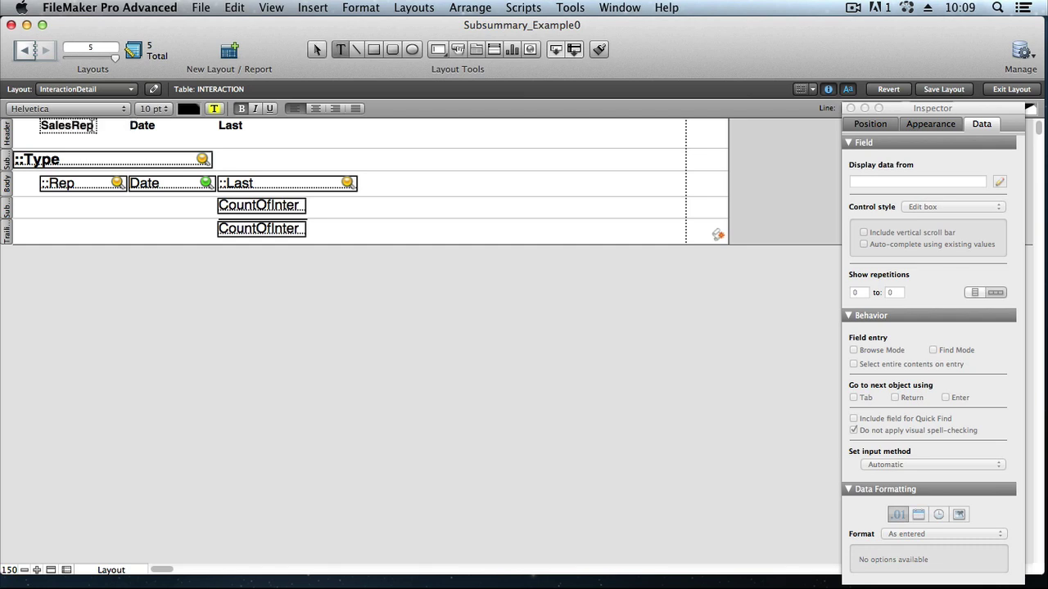
{"action": "key", "text": "Escape"}
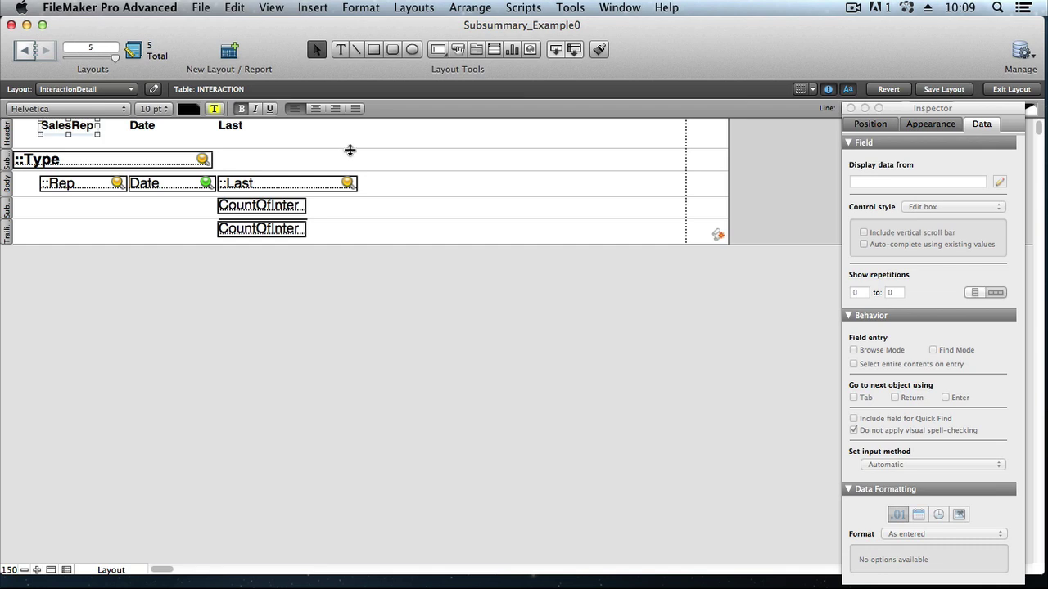
- Nudge the Rep, Date and Last fields up within the body and shrink the body part to fit them closely
{"action": "left_click_drag", "start_coordinate": [370, 190], "coordinate": [111, 185]}
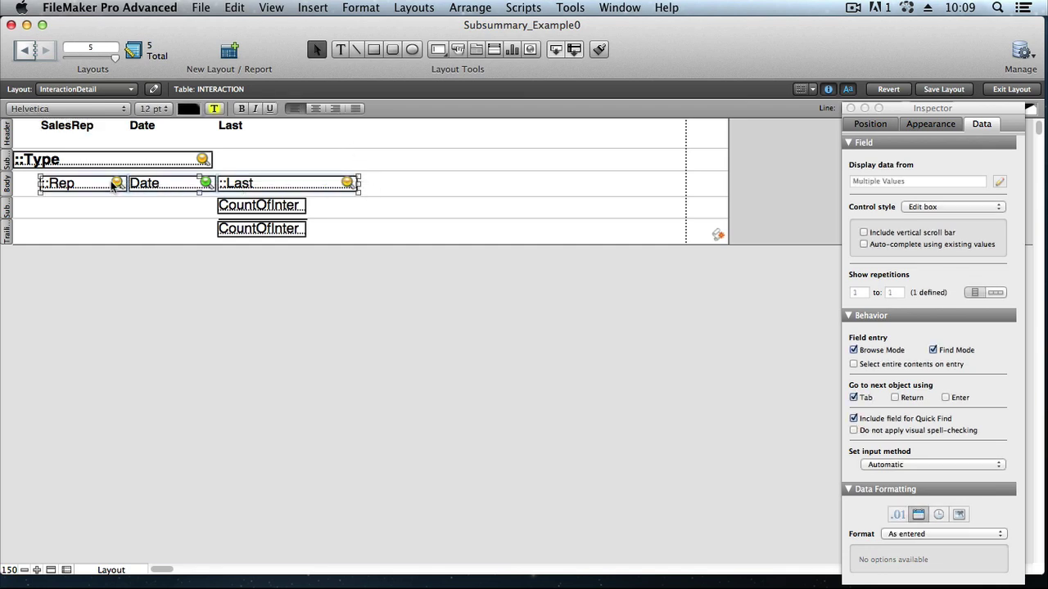
{"action": "key", "text": "Up"}
{"action": "key", "text": "Up"}
{"action": "key", "text": "Up"}
{"action": "key", "text": "Up"}
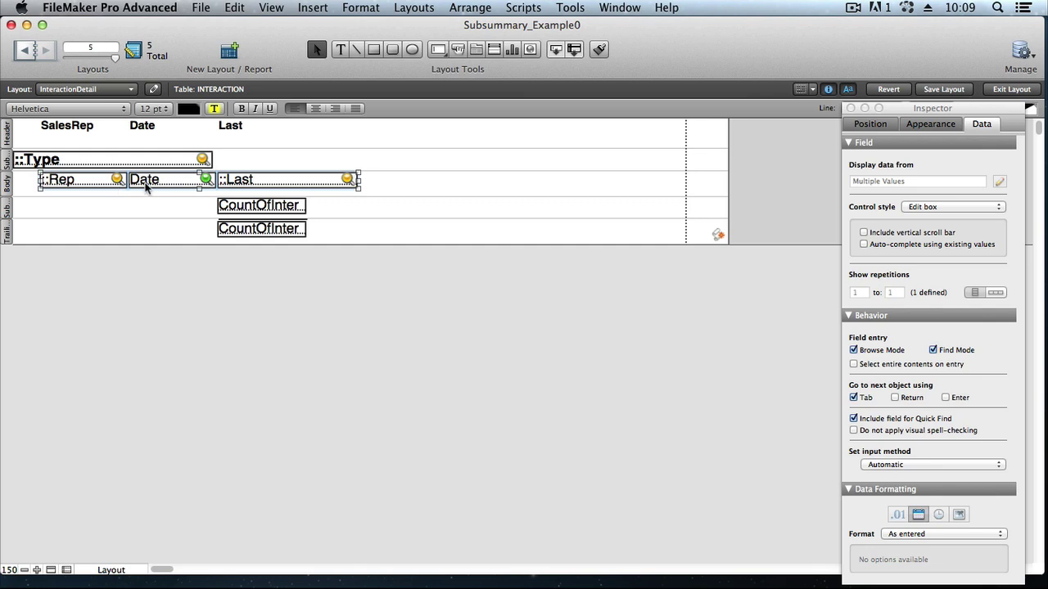
{"action": "left_click_drag", "start_coordinate": [397, 198], "coordinate": [401, 179]}
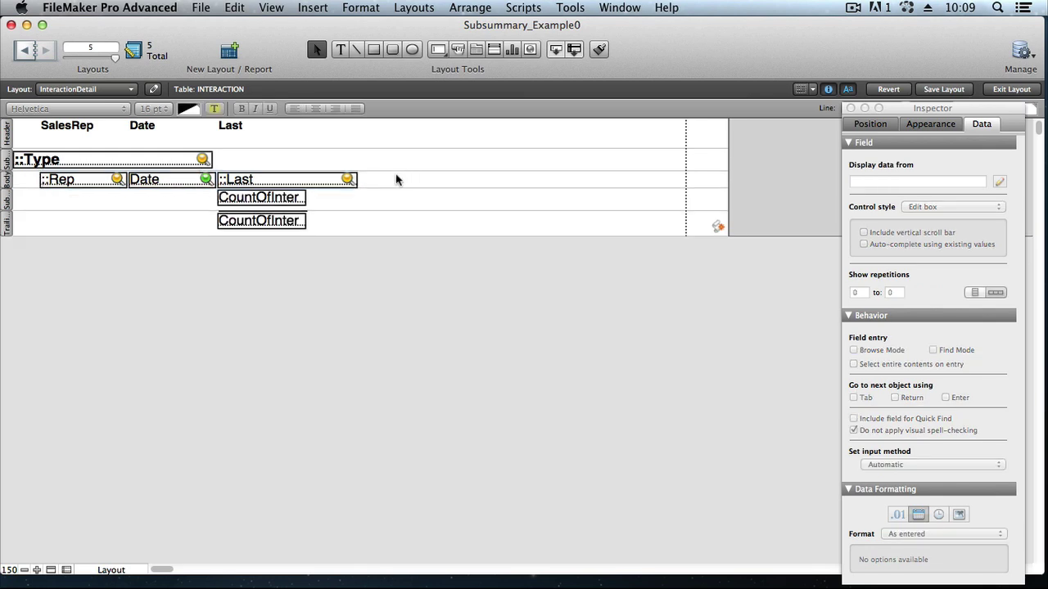
- Save the tightened layout with its sales rep names and exit layout editing
{"action": "left_click", "coordinate": [950, 91]}
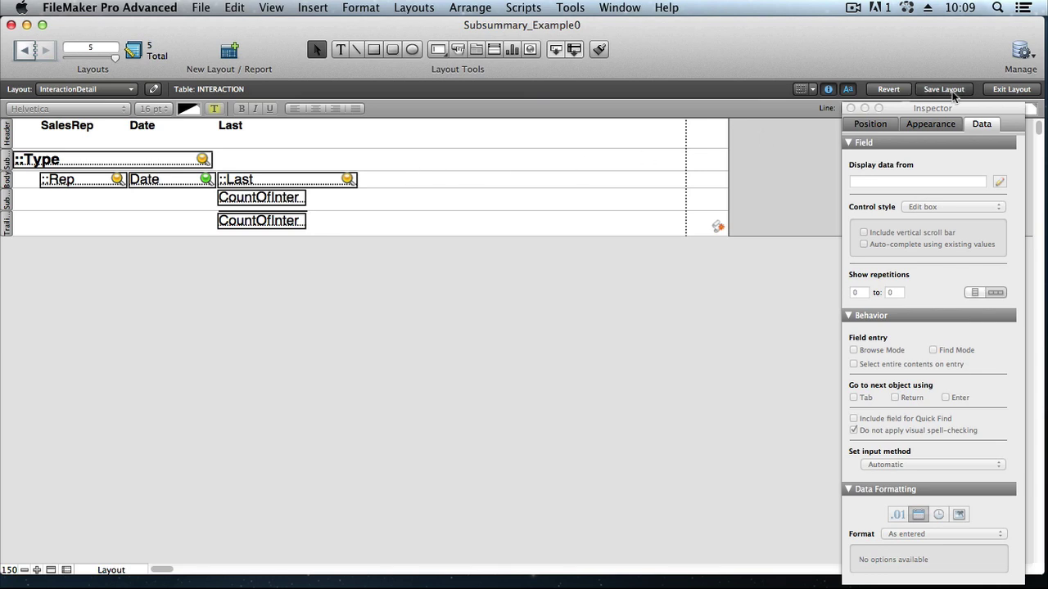
{"action": "left_click", "coordinate": [1007, 89]}
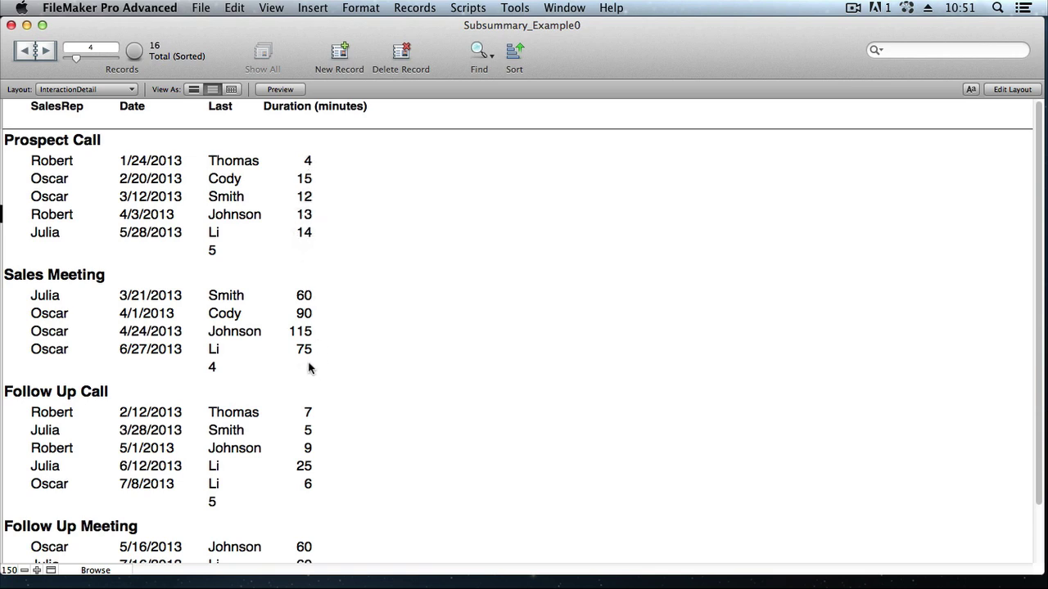
- Create a summary-type field named SumOfDuration in the Interaction table
{"action": "left_click", "coordinate": [201, 8]}
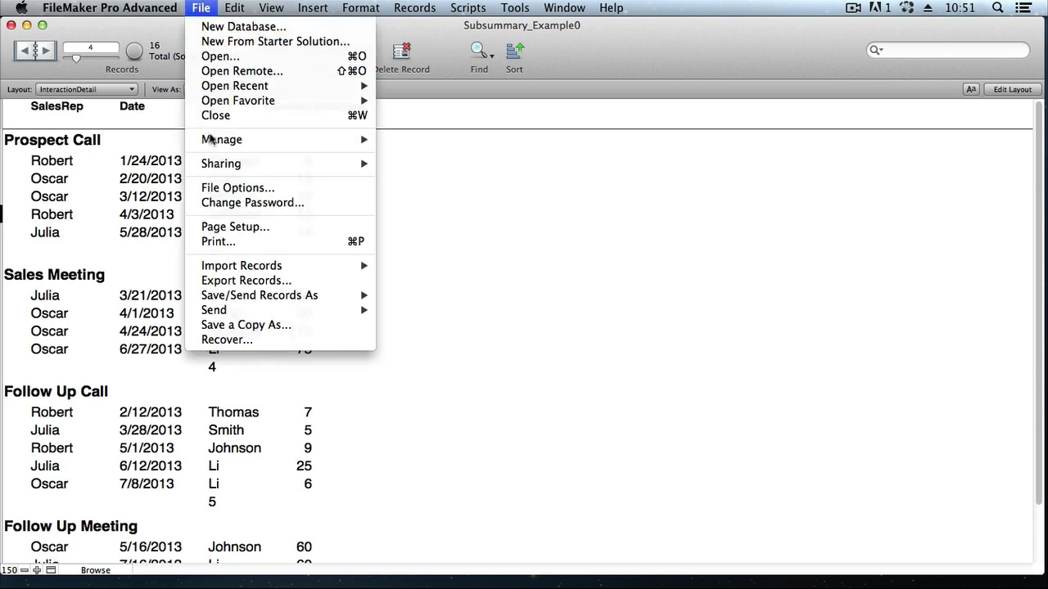
{"action": "mouse_move", "coordinate": [214, 141]}
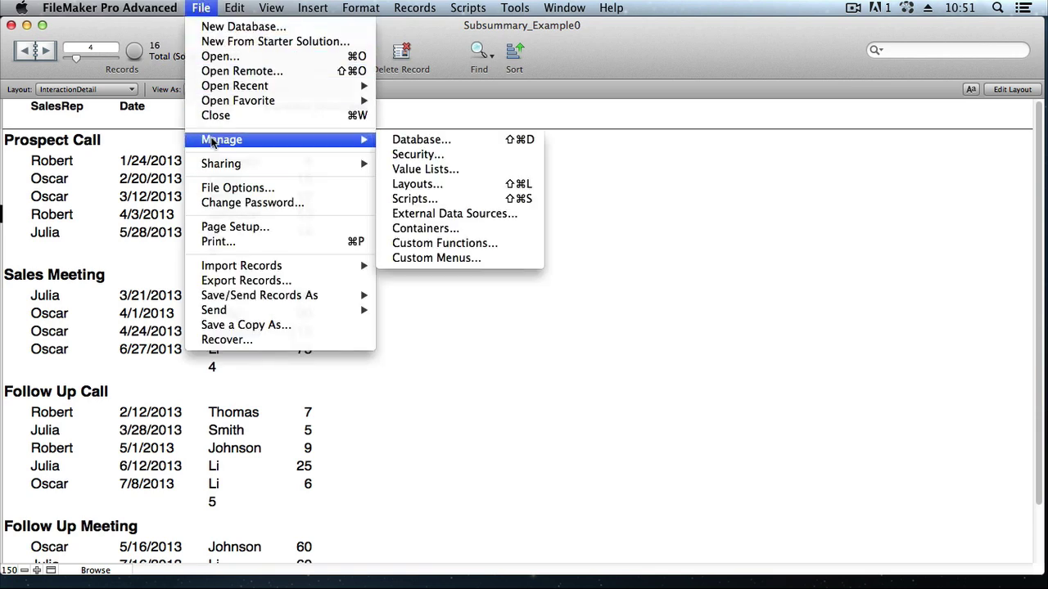
{"action": "left_click", "coordinate": [411, 140]}
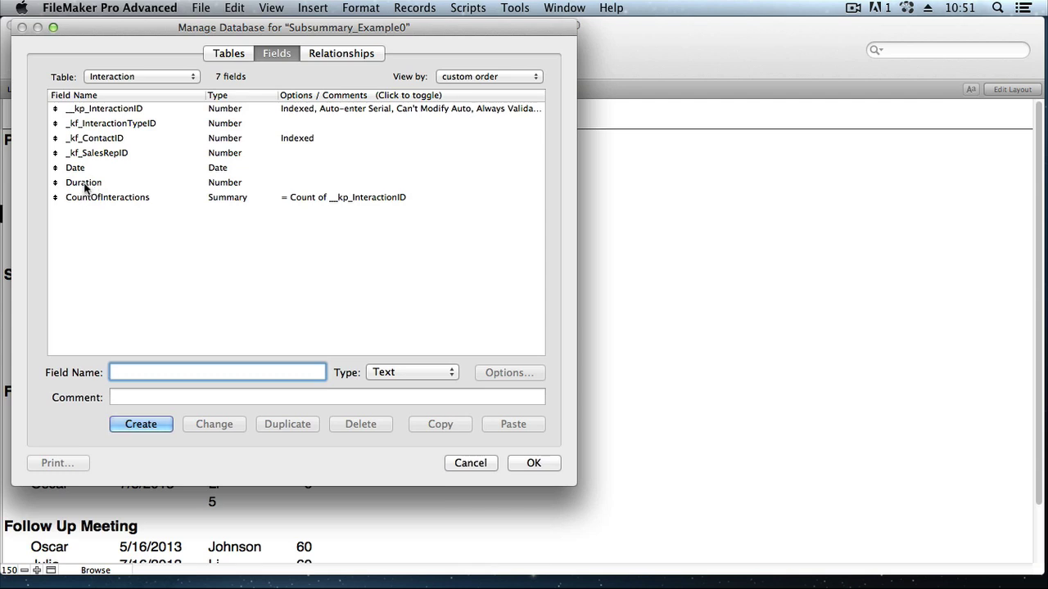
{"action": "left_click", "coordinate": [231, 189]}
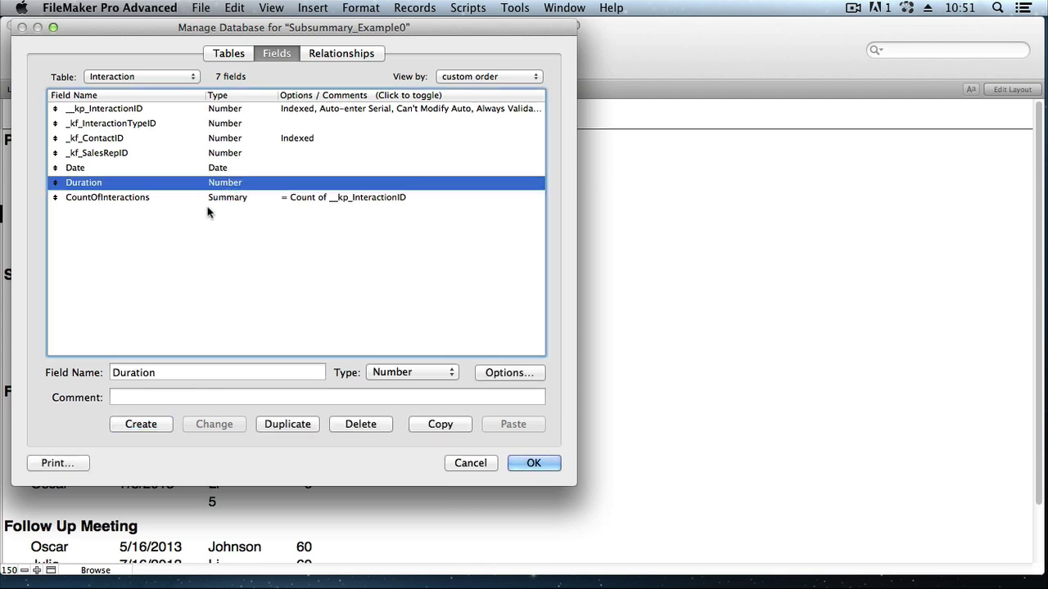
{"action": "left_click", "coordinate": [113, 372]}
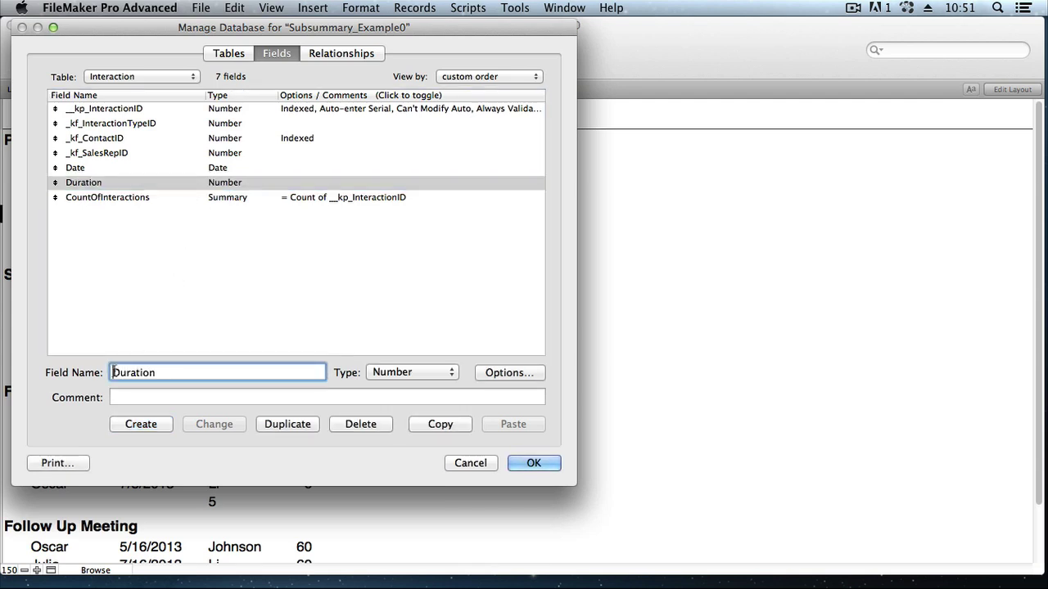
{"action": "type", "text": "SumOf"}
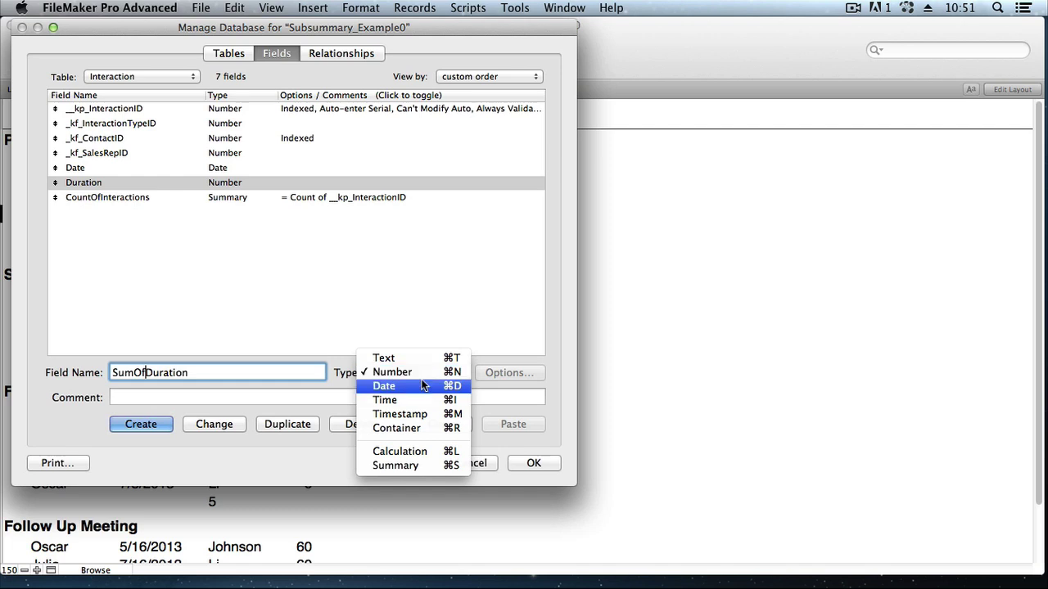
{"action": "left_click", "coordinate": [417, 464]}
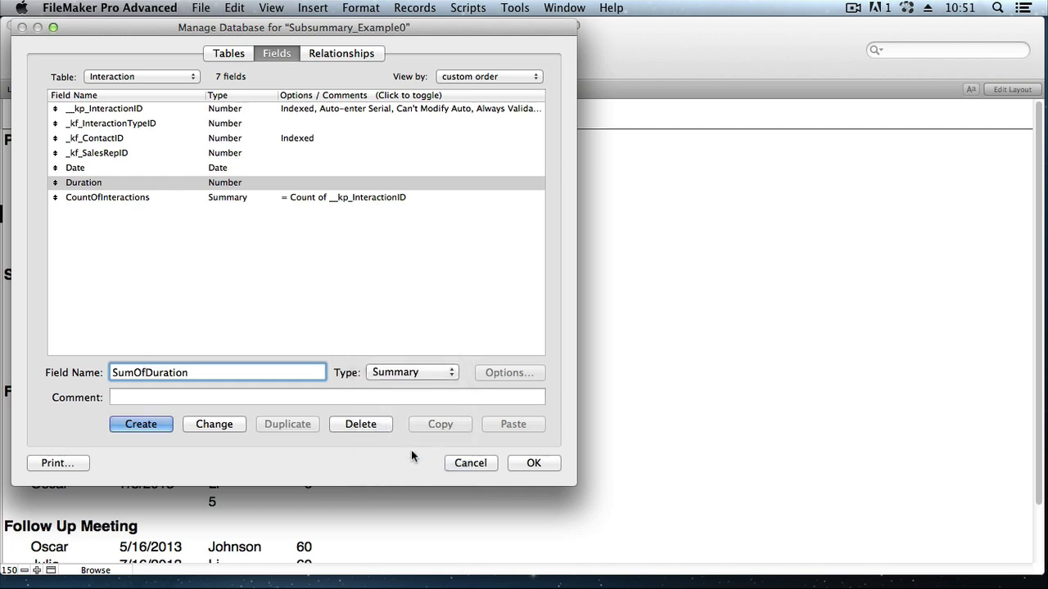
{"action": "left_click", "coordinate": [160, 426]}
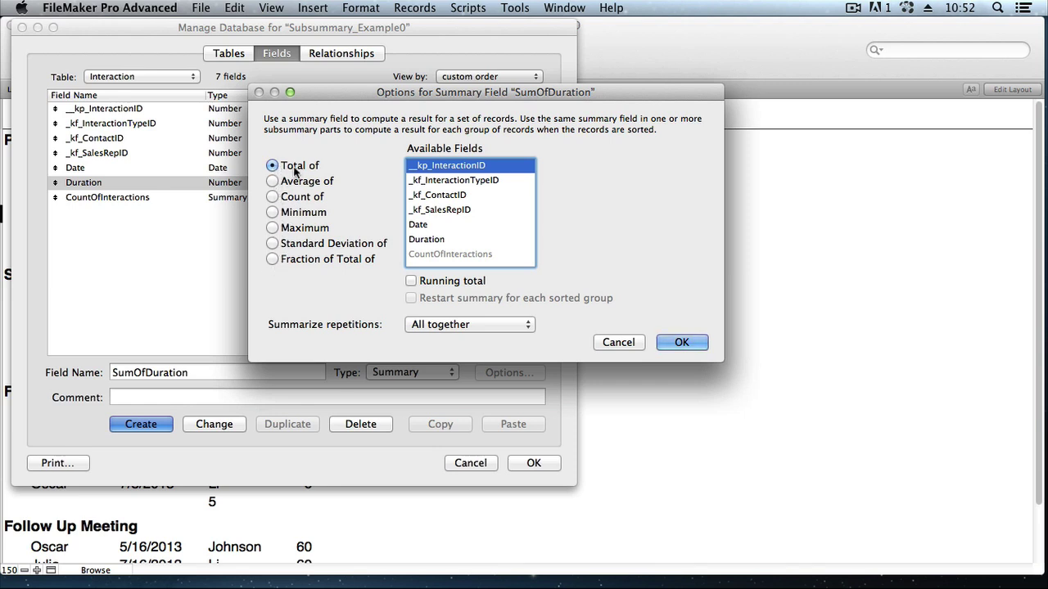
- Define SumOfDuration as the total of Duration and save the database changes
{"action": "left_click", "coordinate": [434, 242]}
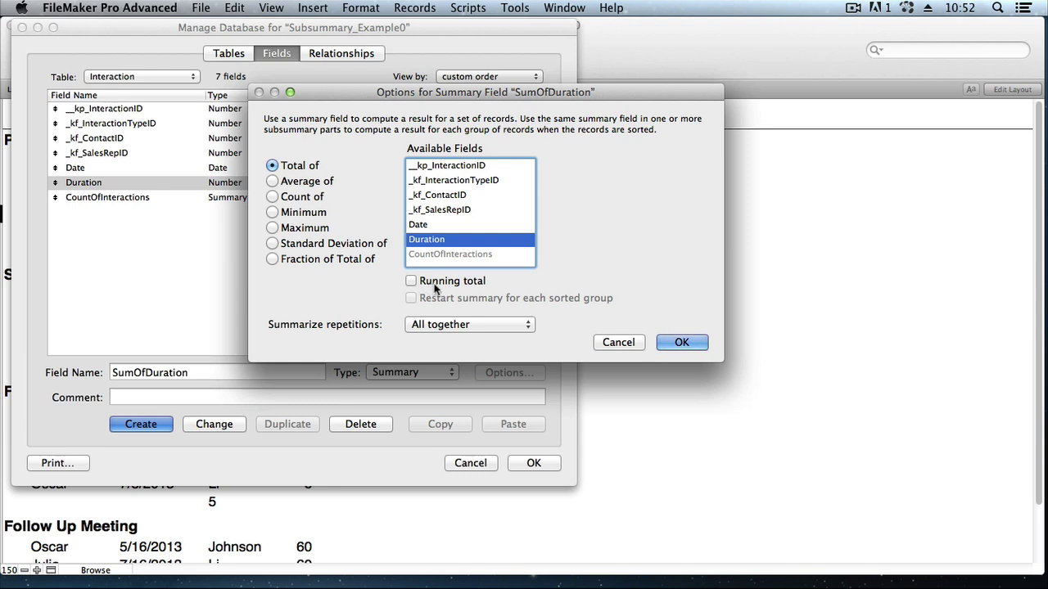
{"action": "left_click", "coordinate": [681, 342]}
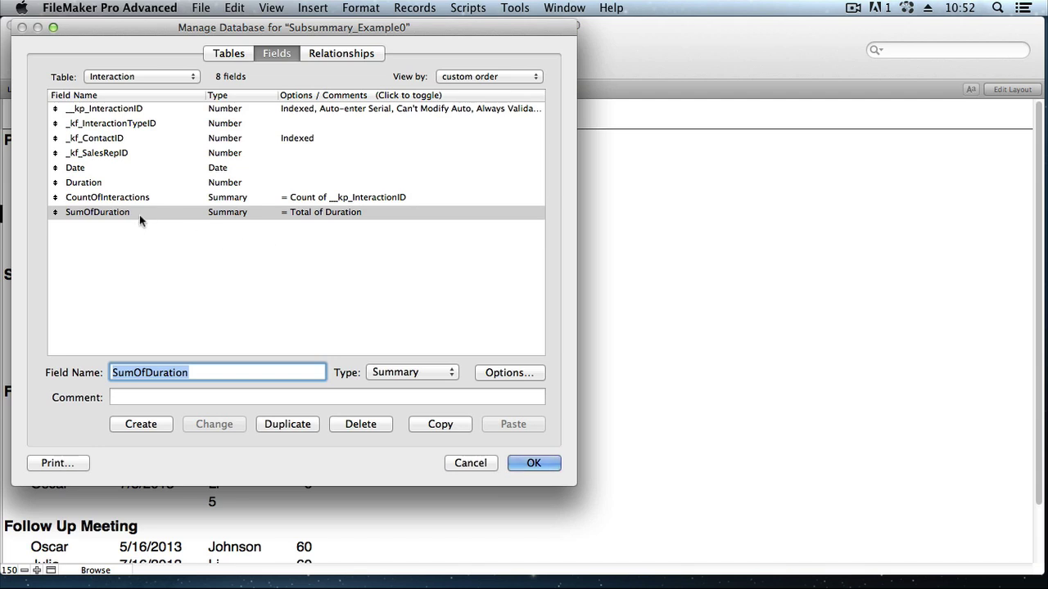
{"action": "left_click", "coordinate": [533, 463]}
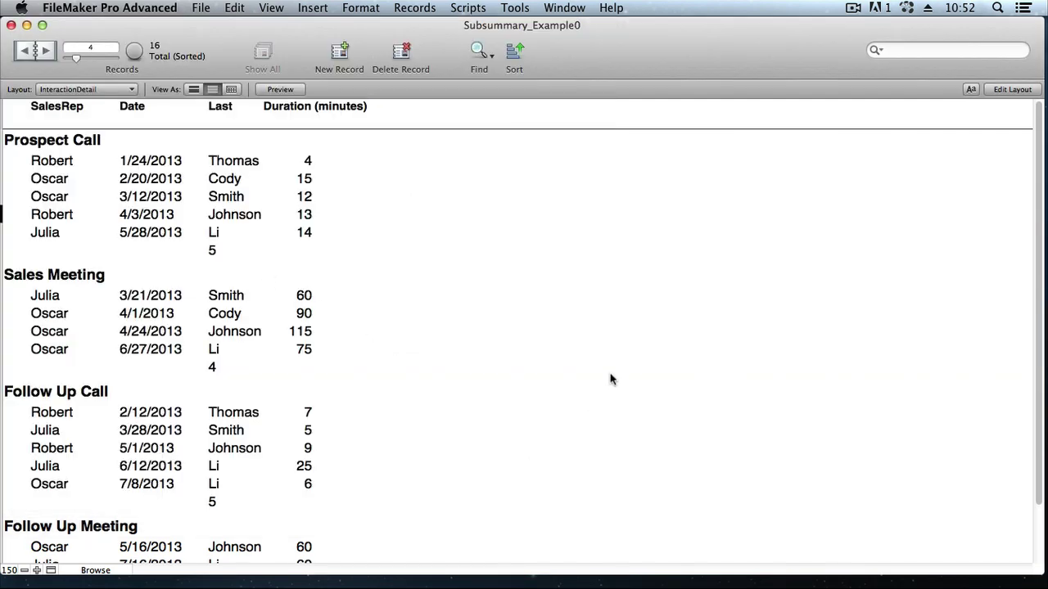
- Duplicate the body's Duration field into the trailing sub-summary part of the layout and make the copy display SumOfDuration
{"action": "left_click", "coordinate": [270, 9]}
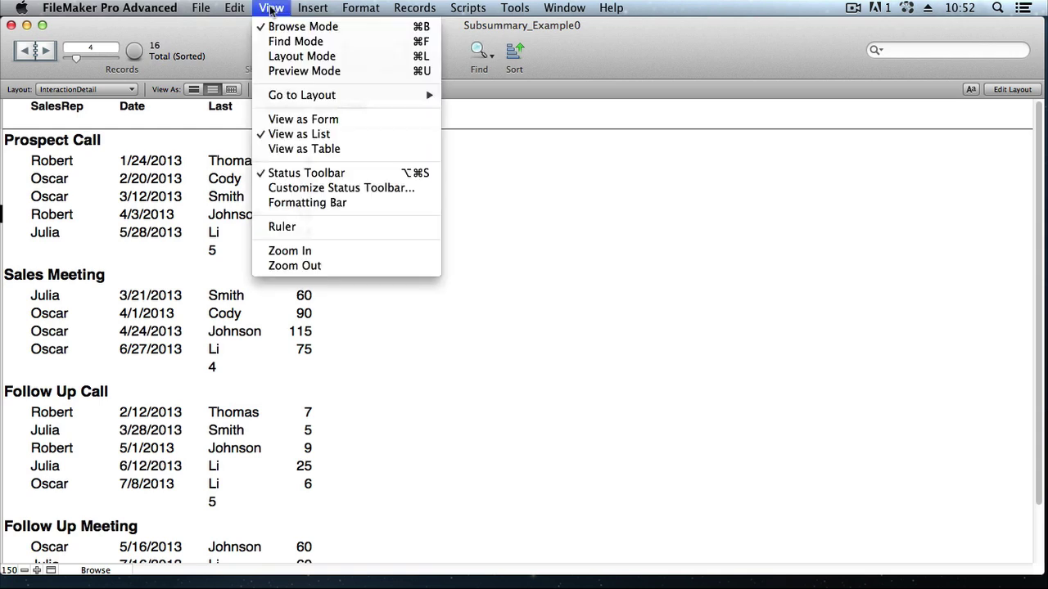
{"action": "left_click", "coordinate": [281, 57]}
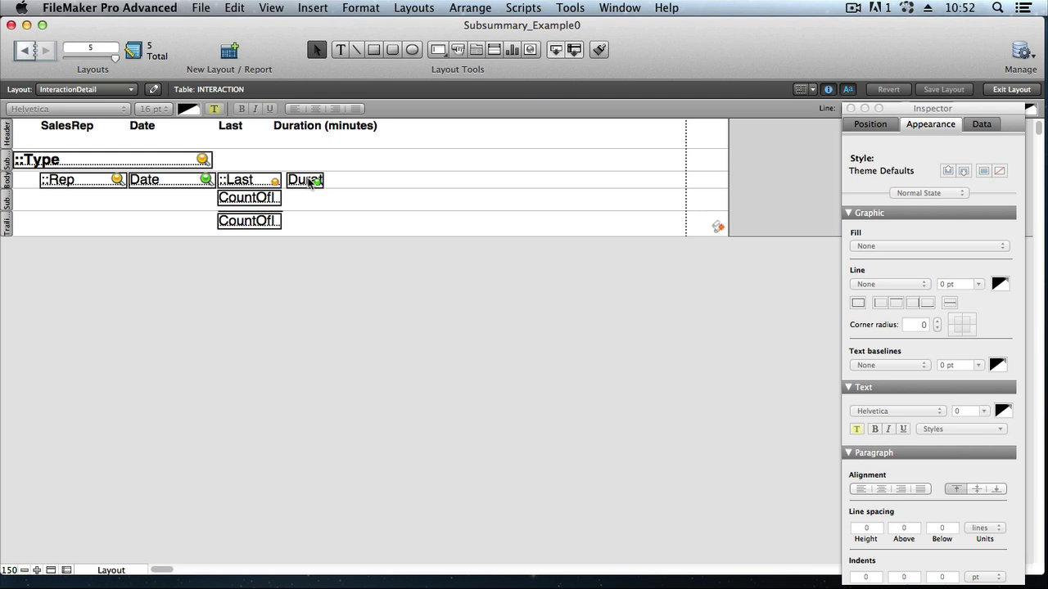
{"action": "mouse_move", "coordinate": [309, 181]}
{"action": "left_mouse_down"}
{"action": "mouse_move", "coordinate": [311, 201]}
{"action": "mouse_move", "coordinate": [301, 194]}
{"action": "left_mouse_up"}
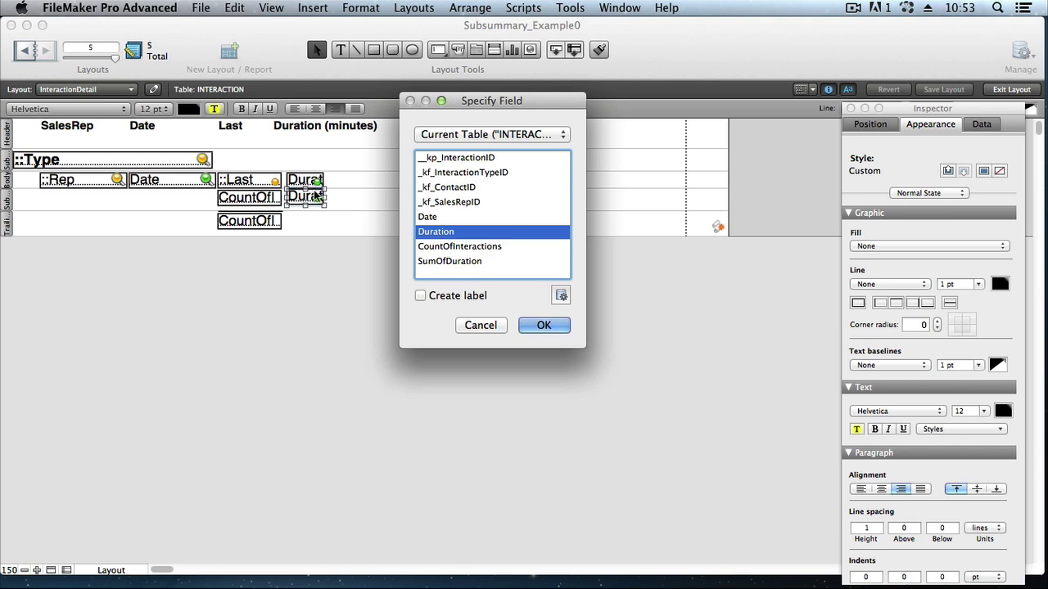
{"action": "left_click", "coordinate": [446, 261]}
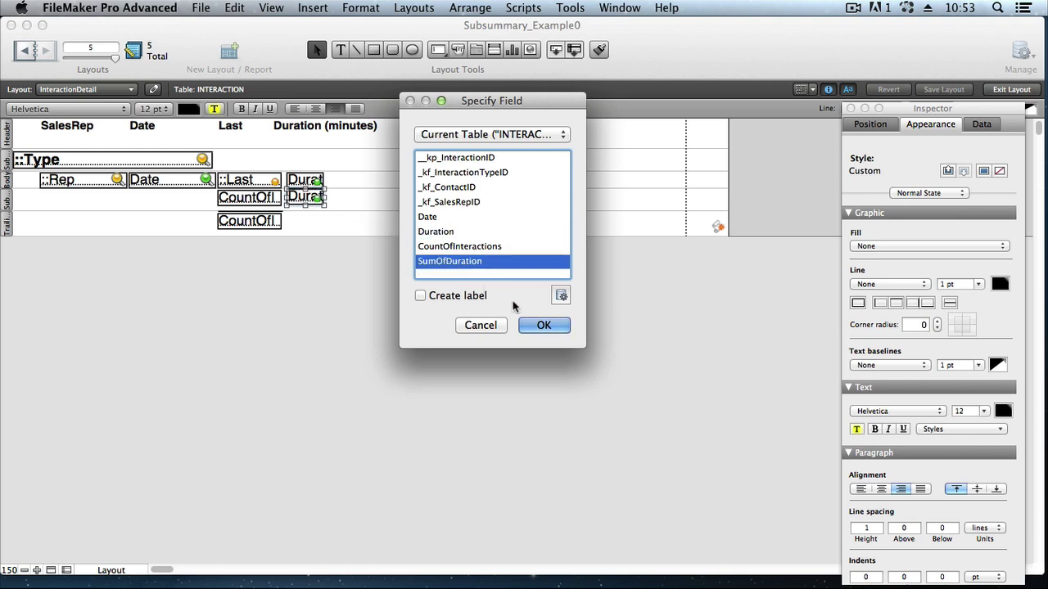
{"action": "left_click", "coordinate": [541, 325]}
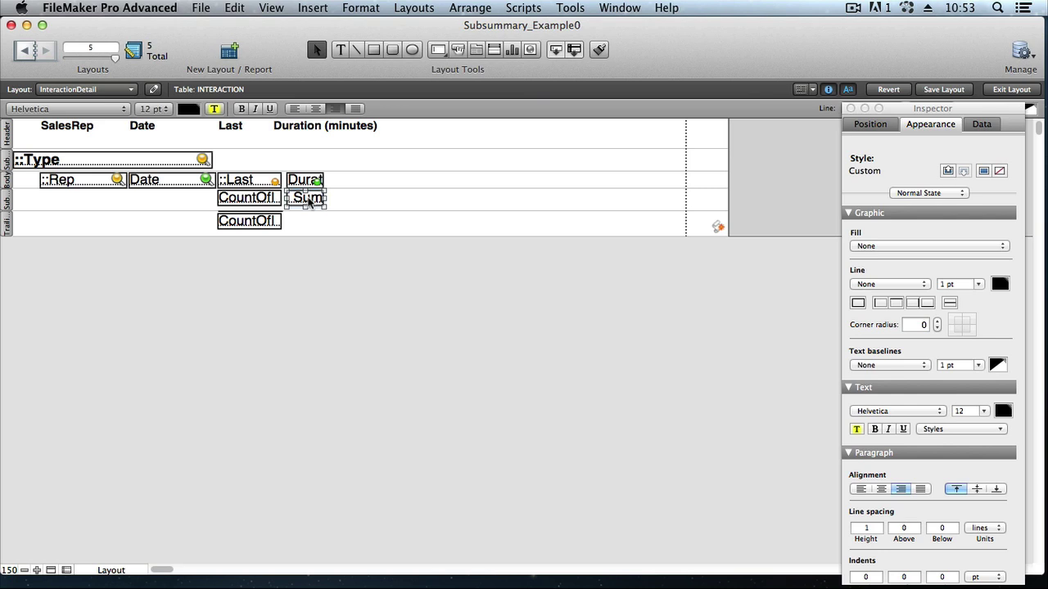
- Place a copy of the SumOfDuration field in the trailing grand summary, beside the interaction count
{"action": "left_click_drag", "start_coordinate": [309, 199], "coordinate": [306, 220]}
{"action": "double_click", "coordinate": [306, 220]}
{"action": "left_click", "coordinate": [455, 262]}
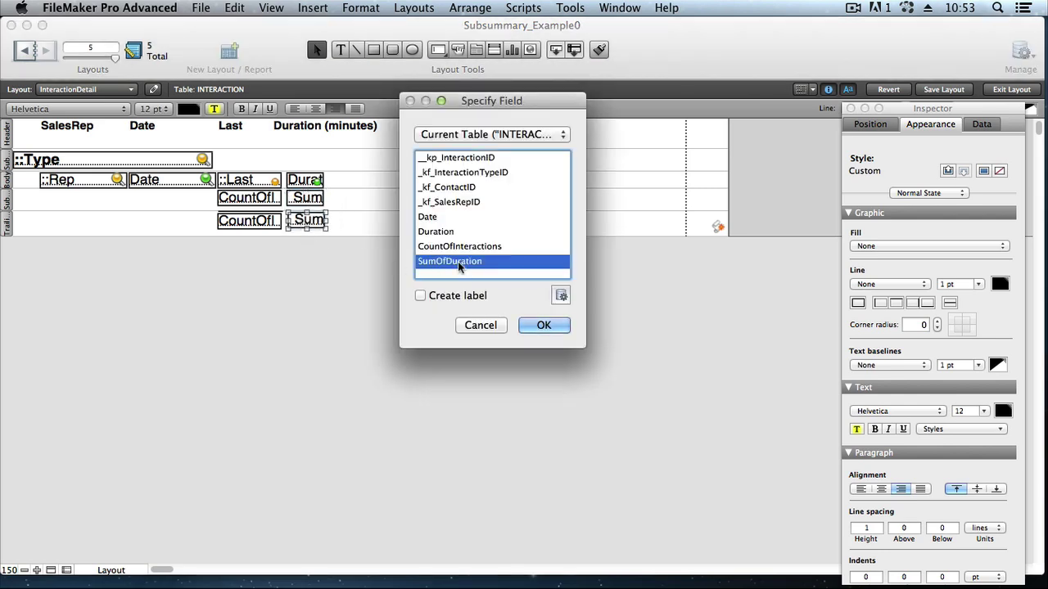
{"action": "left_click", "coordinate": [543, 326]}
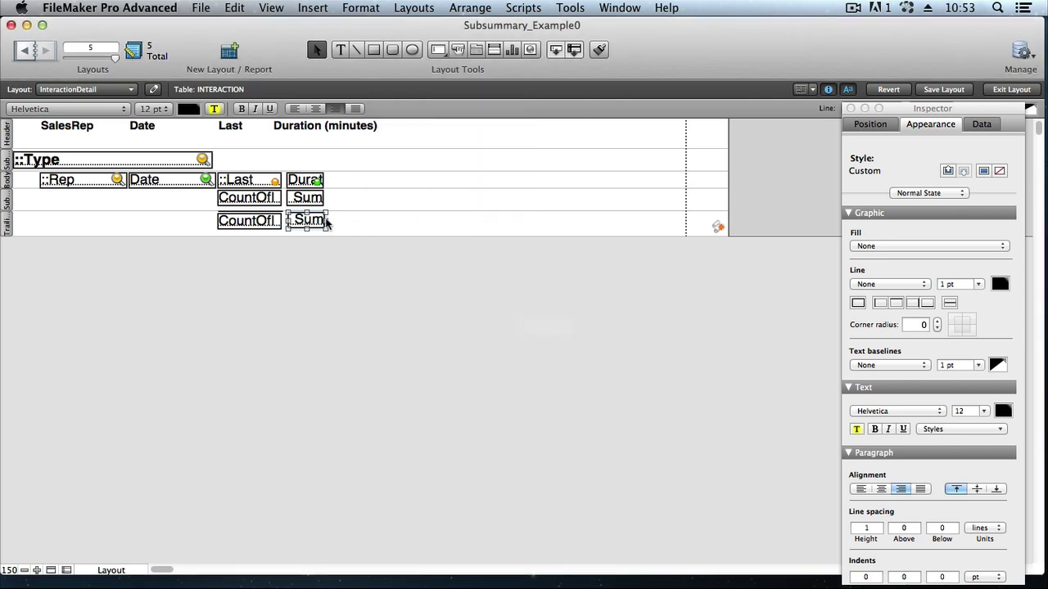
- Extend the line above the grand summary across the SumOfDuration field and nudge that field level with the count
{"action": "left_click", "coordinate": [281, 211]}
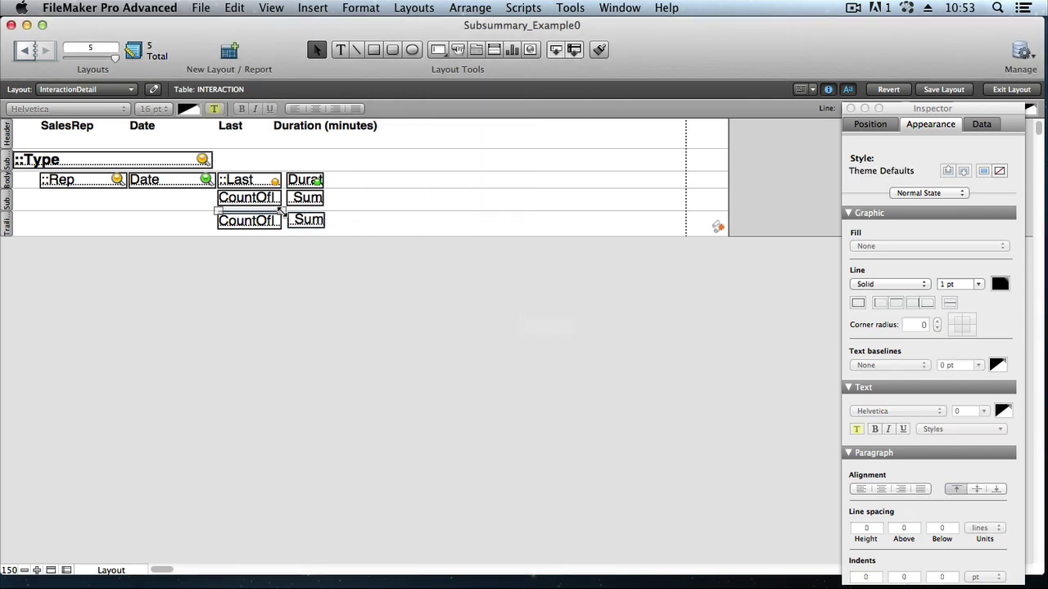
{"action": "left_click_drag", "start_coordinate": [282, 211], "coordinate": [327, 215]}
{"action": "left_click", "coordinate": [308, 228]}
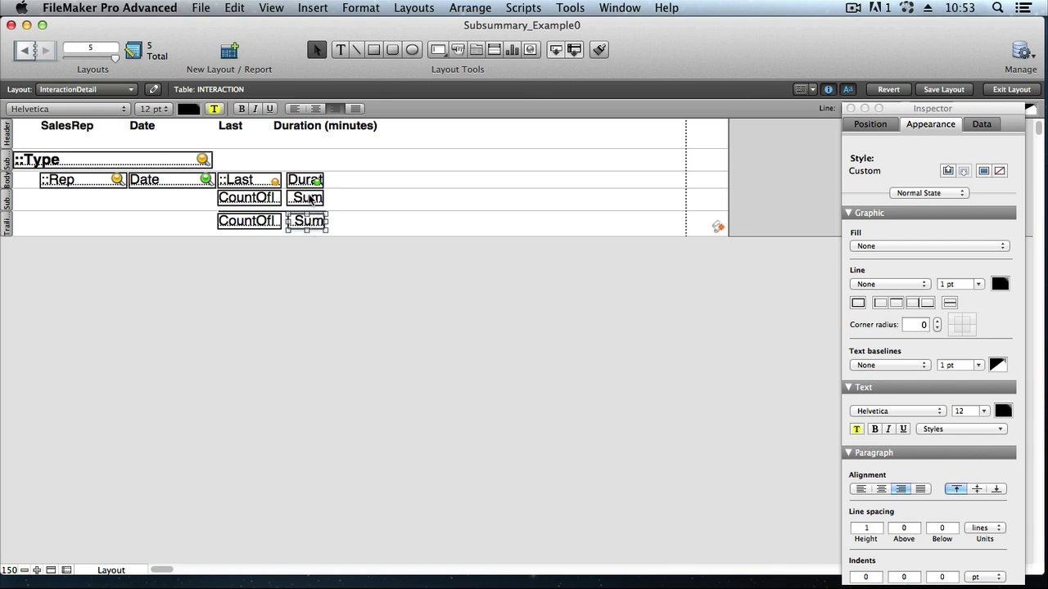
- Align the left edges of the two SumOfDuration fields in the sub-summary and grand summary
{"action": "left_click", "coordinate": [310, 199], "text": "shift"}
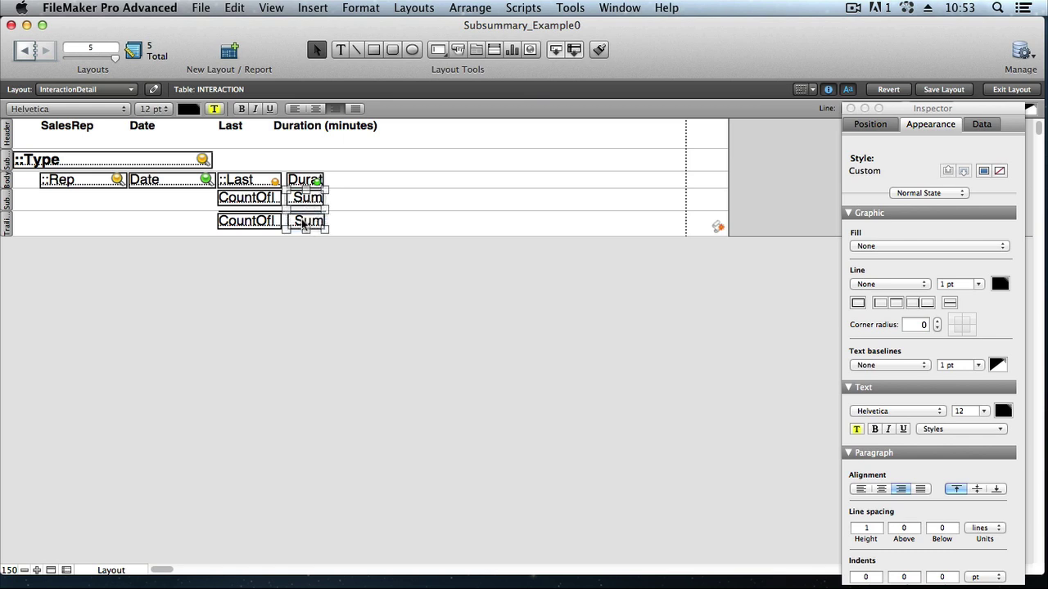
{"action": "left_click", "coordinate": [870, 125]}
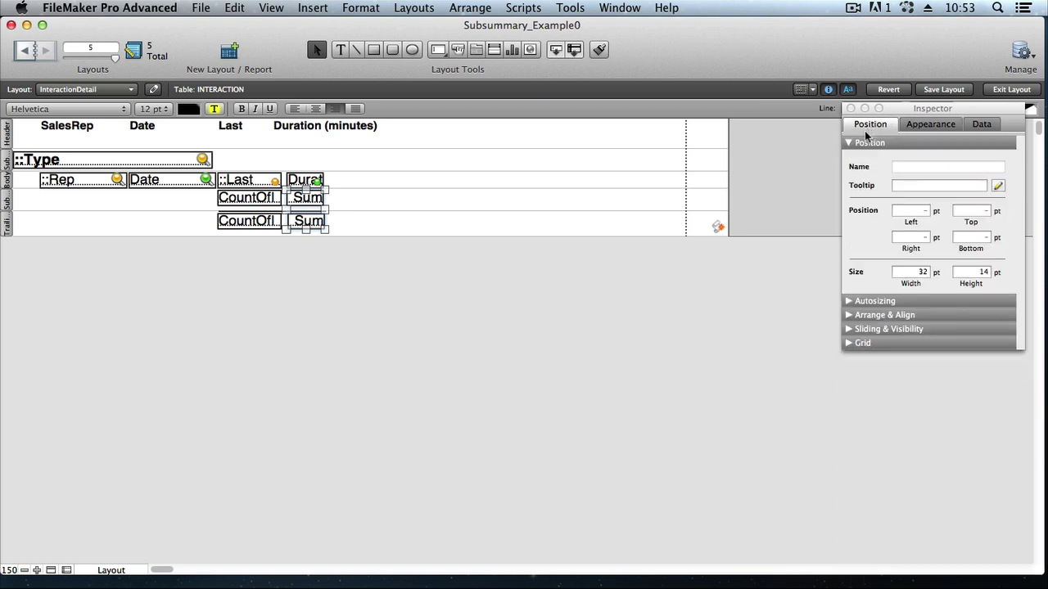
{"action": "left_click", "coordinate": [860, 316]}
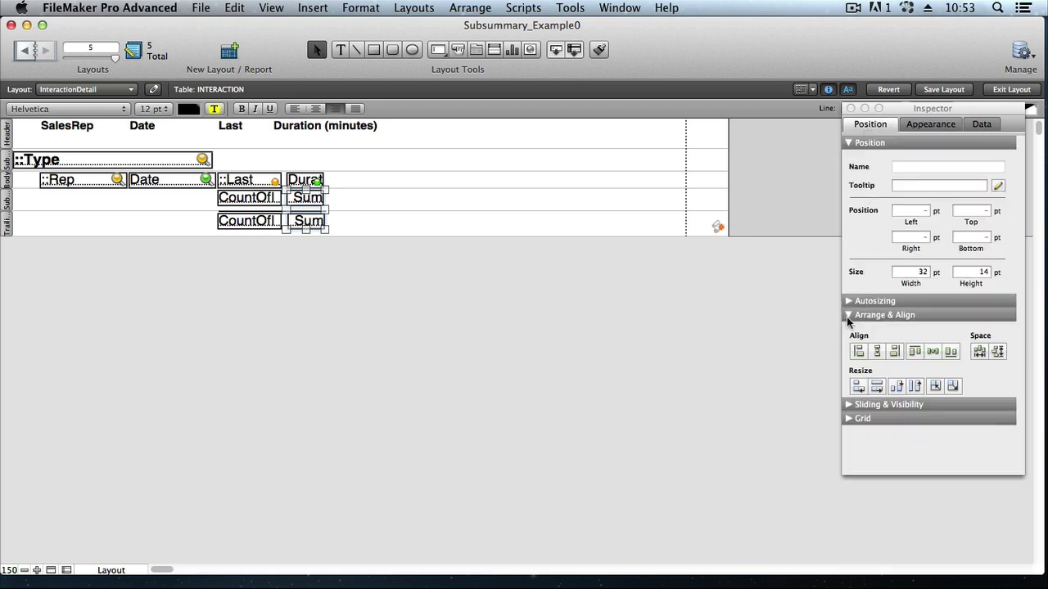
{"action": "left_click", "coordinate": [857, 352]}
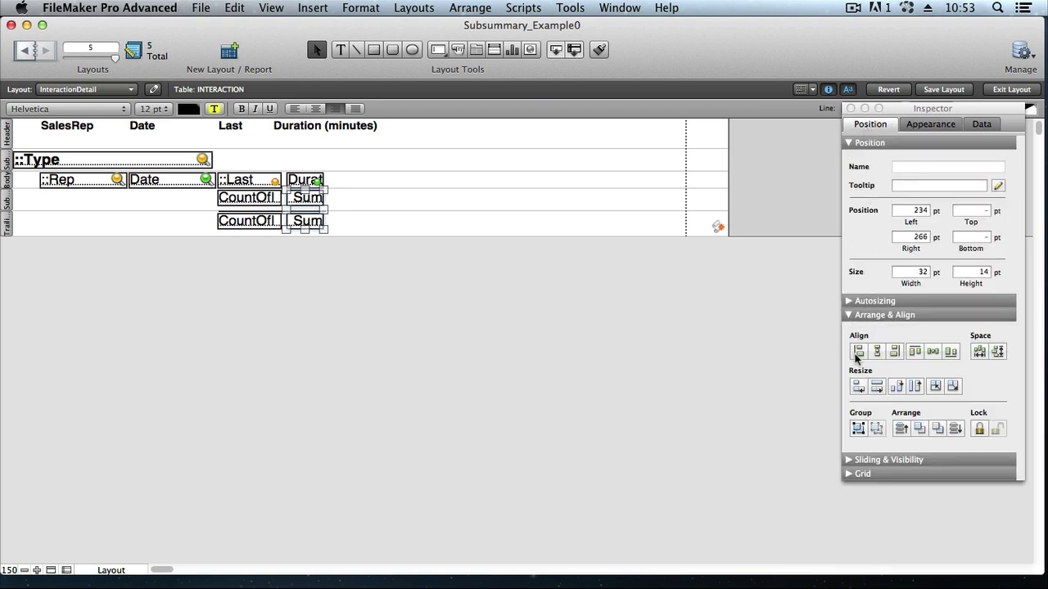
- Save the layout, exit layout editing and check the duration totals down to the end of the report
{"action": "left_click", "coordinate": [944, 89]}
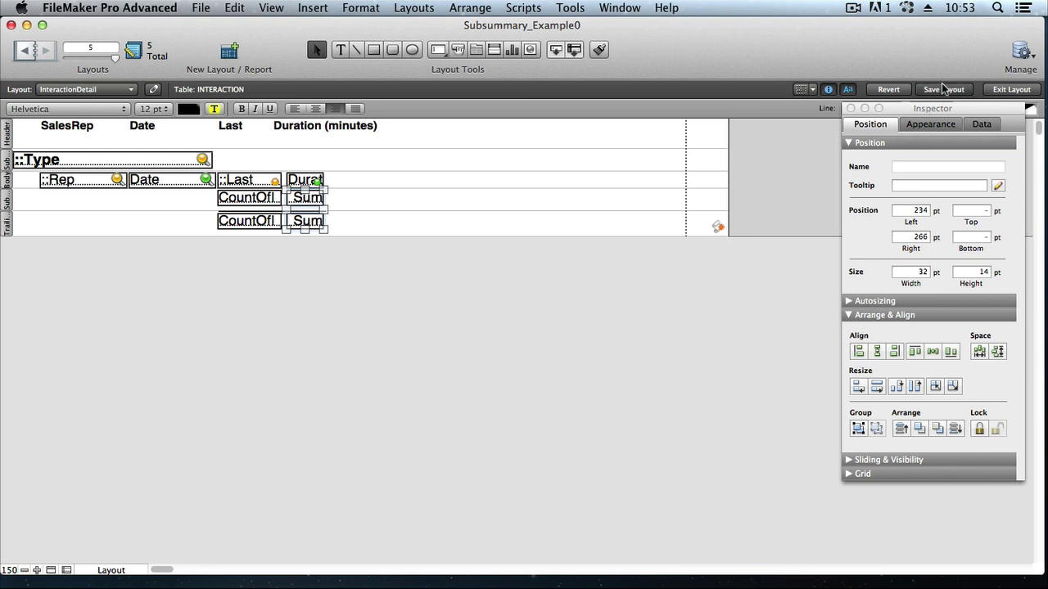
{"action": "left_click", "coordinate": [1012, 90]}
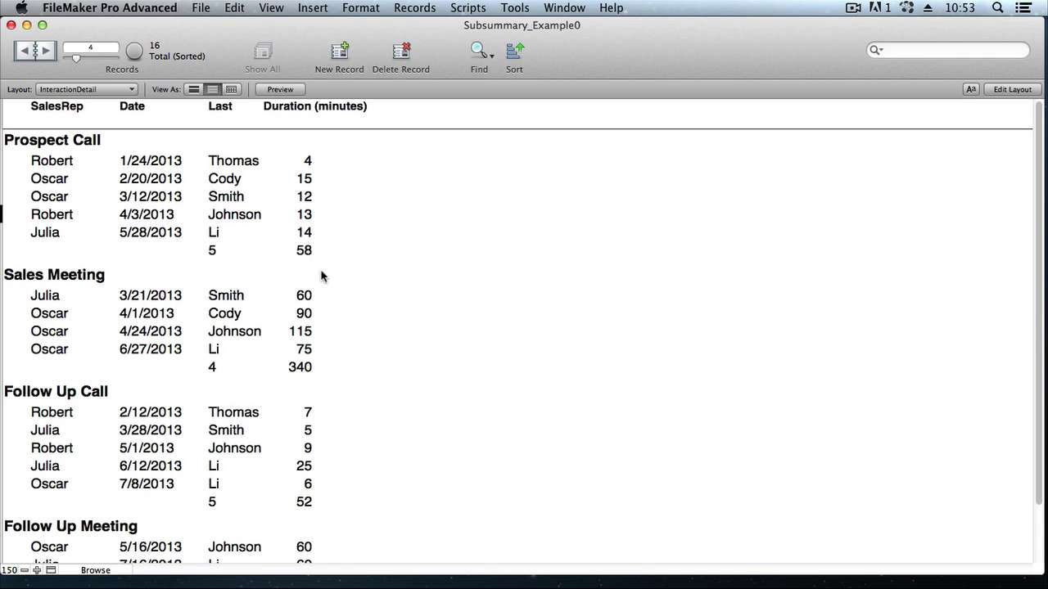
{"action": "scroll", "coordinate": [362, 393], "scroll_direction": "down", "scroll_amount": 3}
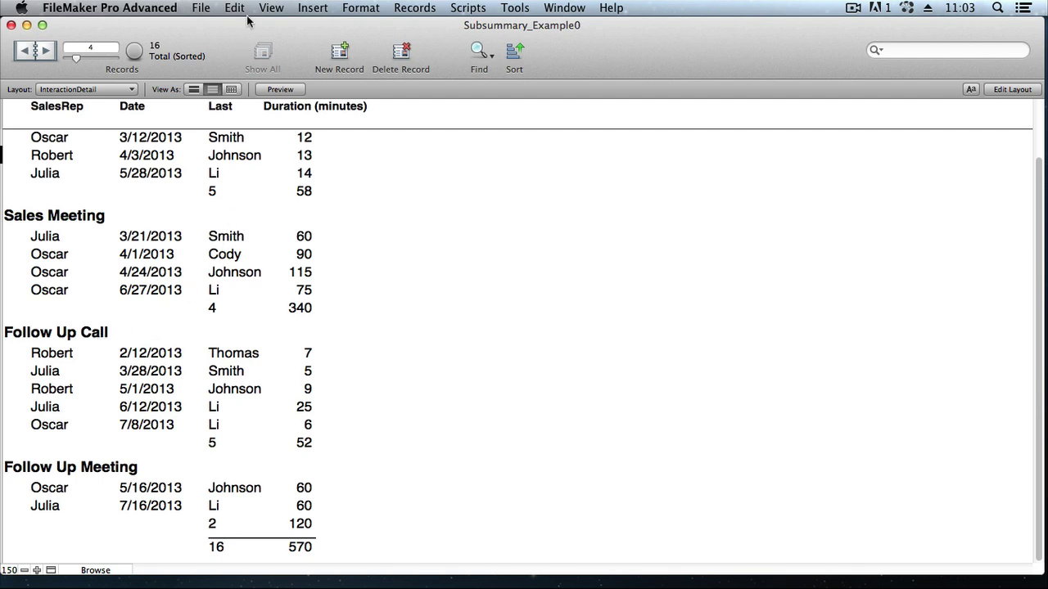
- Reopen the InteractionDetail layout for editing and examine its leading and trailing interaction type sub-summaries and the Rep field
{"action": "left_click", "coordinate": [271, 9]}
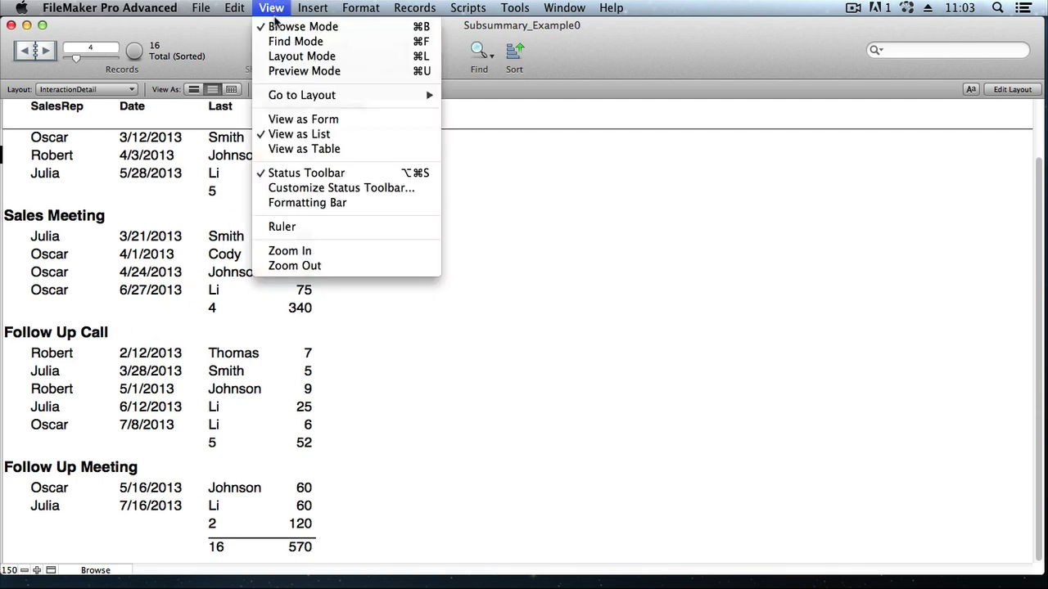
{"action": "left_click", "coordinate": [285, 56]}
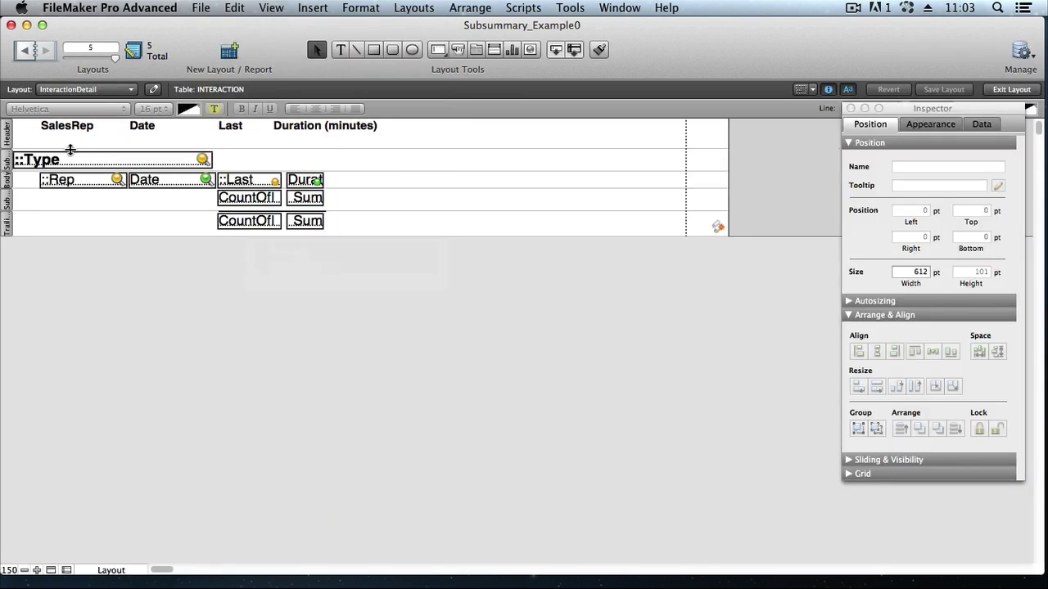
{"action": "left_click", "coordinate": [5, 163]}
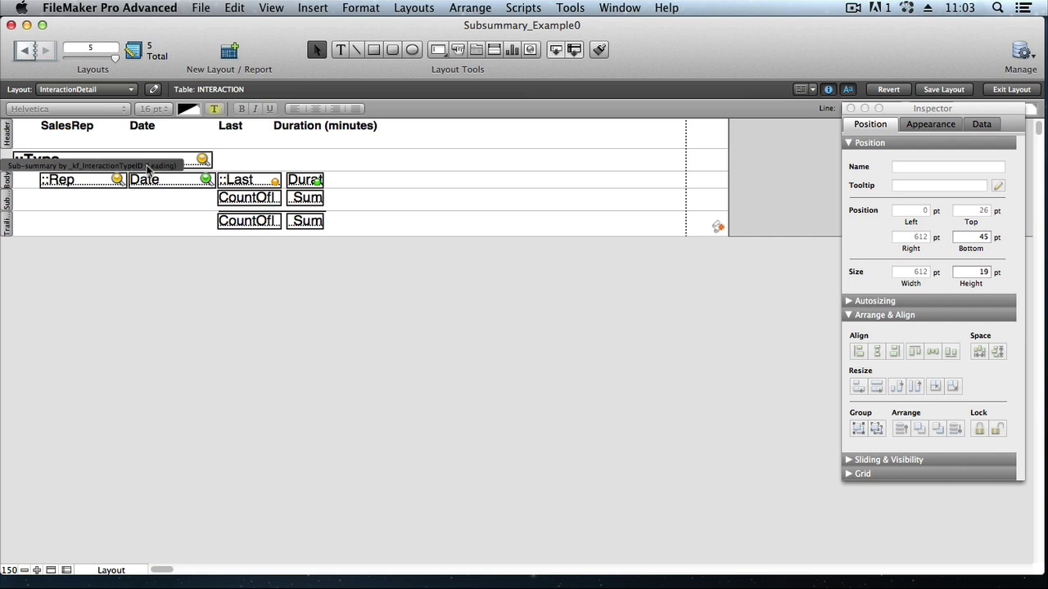
{"action": "left_click", "coordinate": [7, 205]}
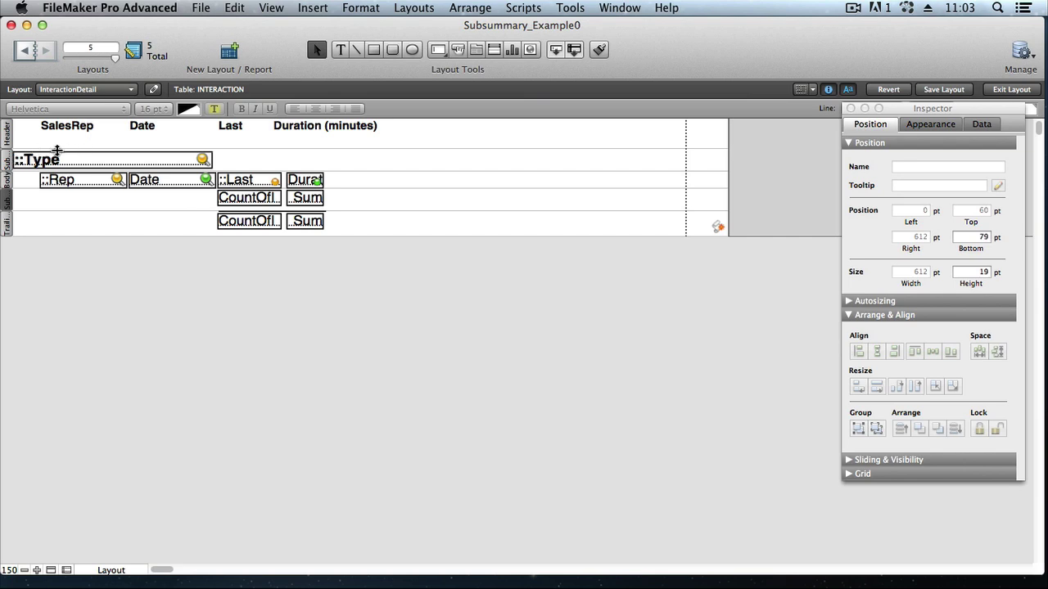
{"action": "left_click", "coordinate": [79, 183]}
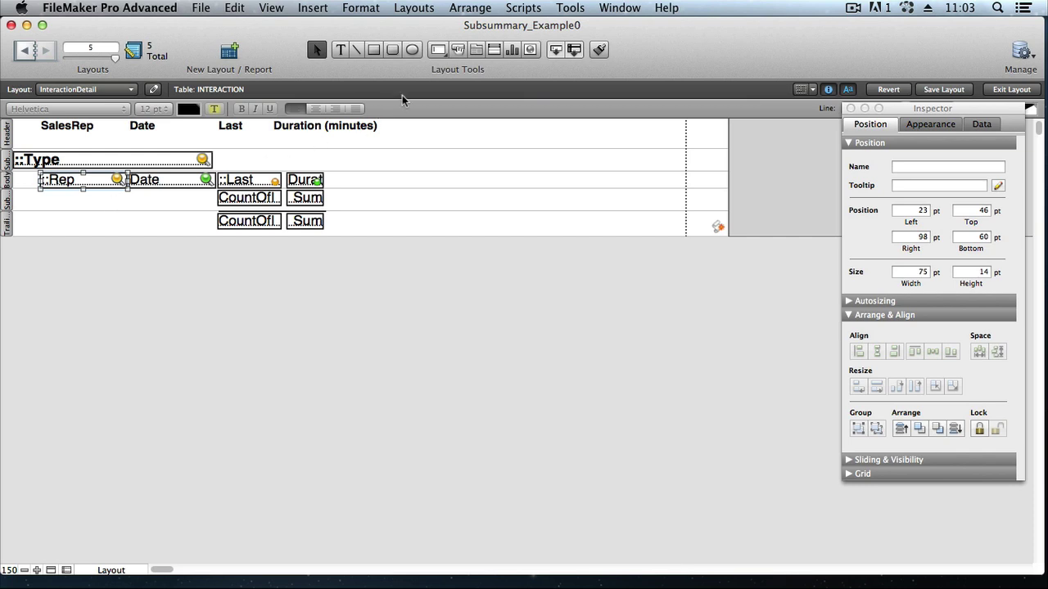
- Add a sub-summary part sorted by _kf_SalesRepID, printed above its records, and place it above the leading _kf_InteractionTypeID sub-summary
{"action": "left_click", "coordinate": [424, 9]}
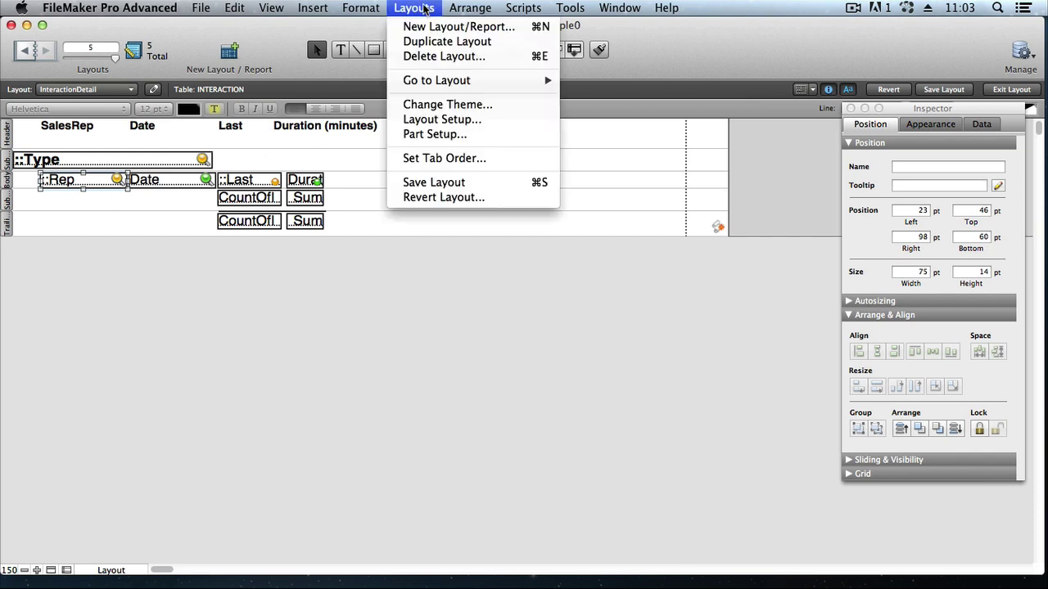
{"action": "left_click", "coordinate": [470, 136]}
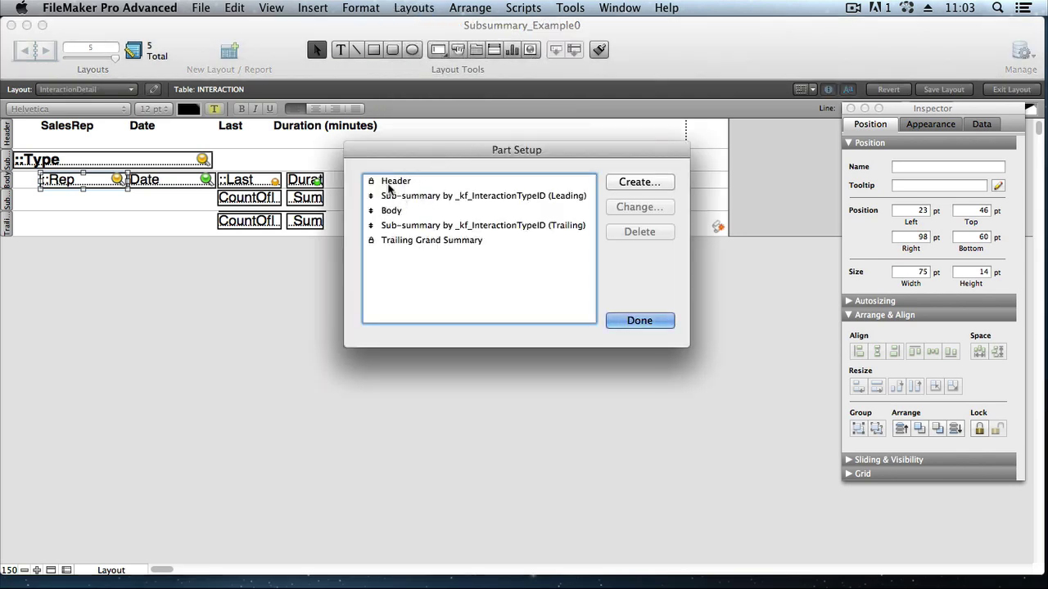
{"action": "left_click", "coordinate": [634, 181]}
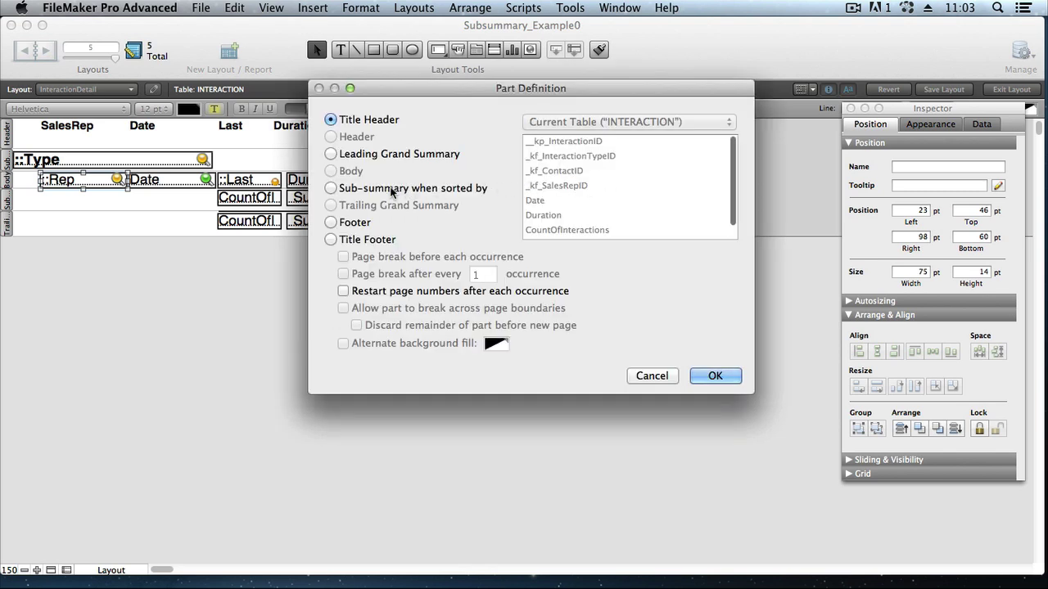
{"action": "left_click", "coordinate": [331, 188]}
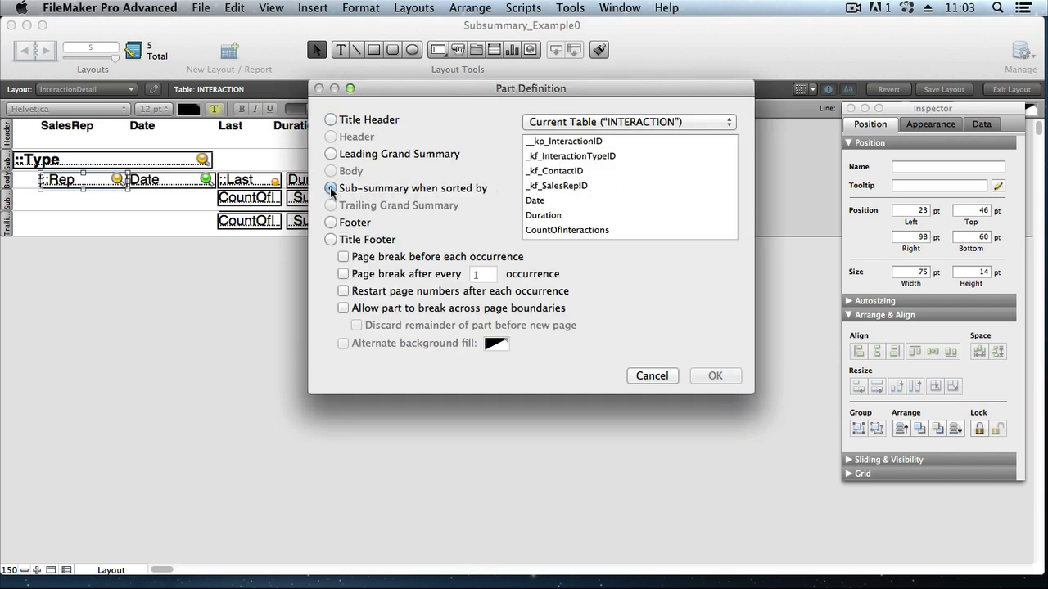
{"action": "left_click", "coordinate": [578, 187]}
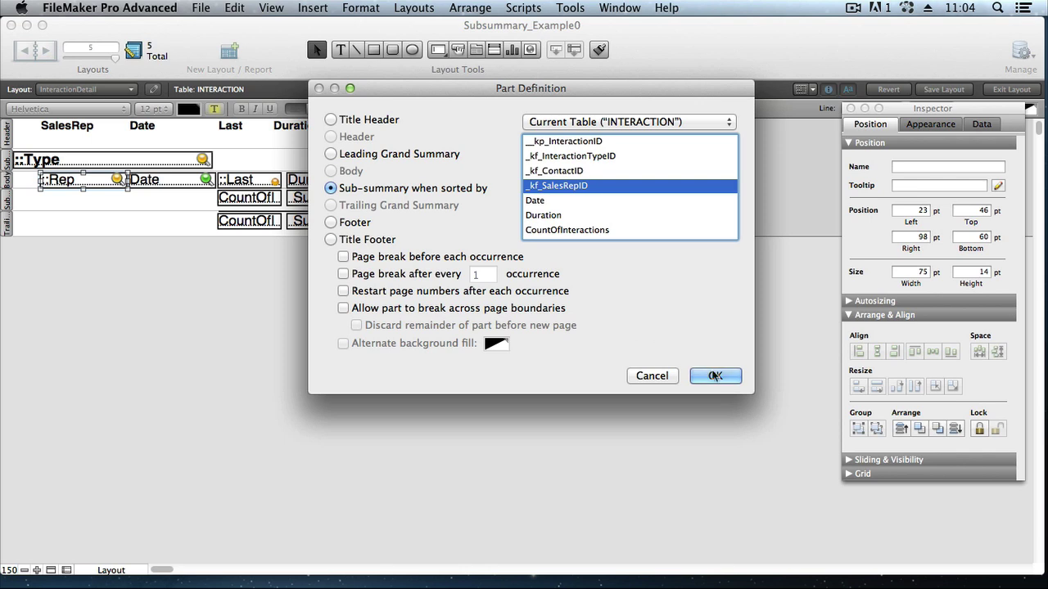
{"action": "left_click", "coordinate": [717, 376]}
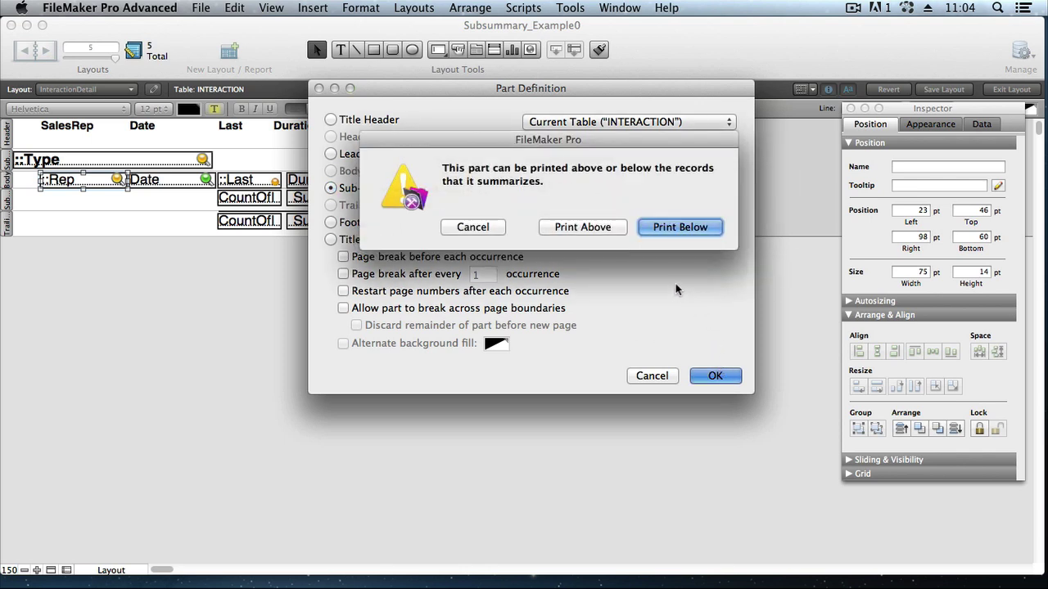
{"action": "left_click", "coordinate": [586, 226]}
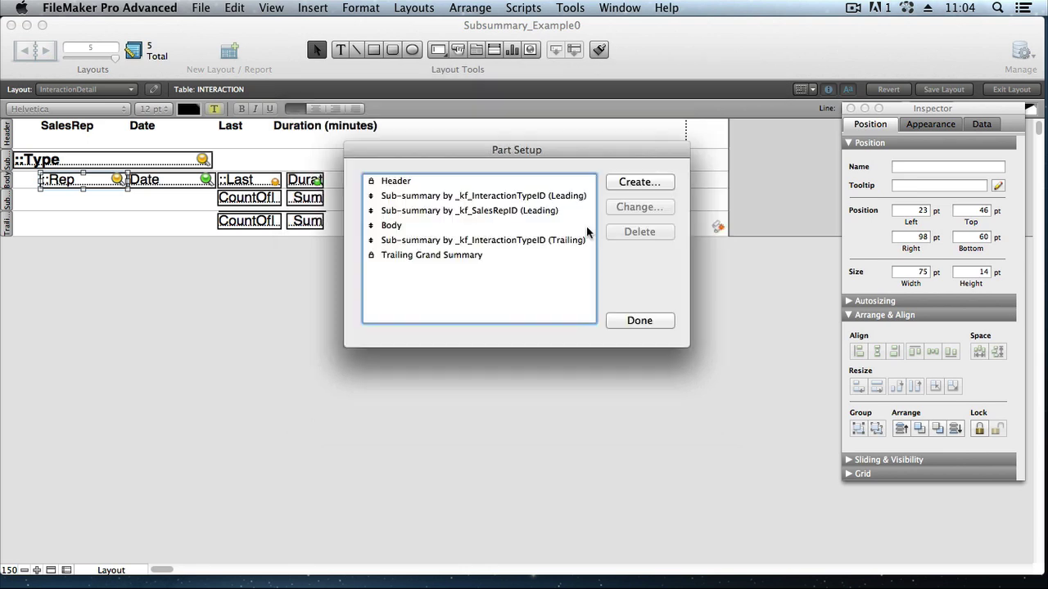
{"action": "left_click", "coordinate": [448, 211]}
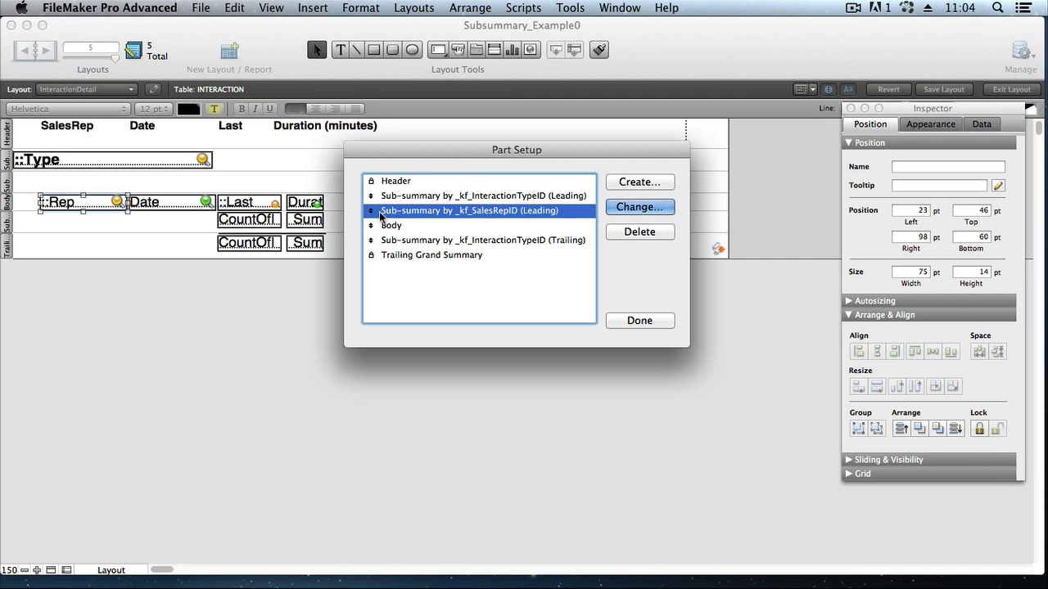
{"action": "left_click_drag", "start_coordinate": [372, 216], "coordinate": [372, 195]}
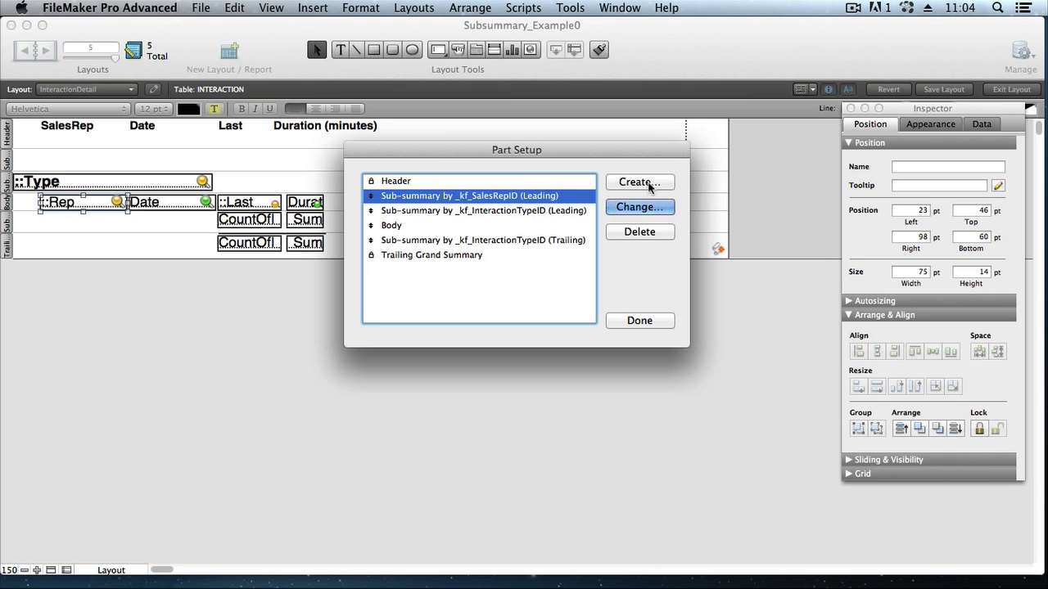
- Add a second sub-summary part sorted by _kf_SalesRepID, printed below its records, and finish the part setup
{"action": "left_click", "coordinate": [647, 183]}
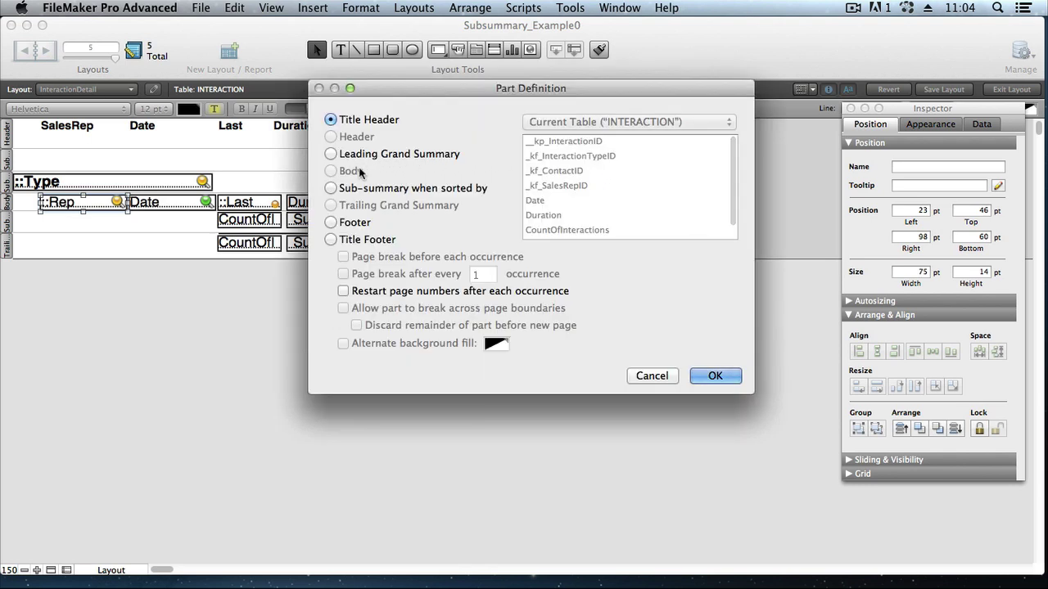
{"action": "left_click", "coordinate": [331, 188]}
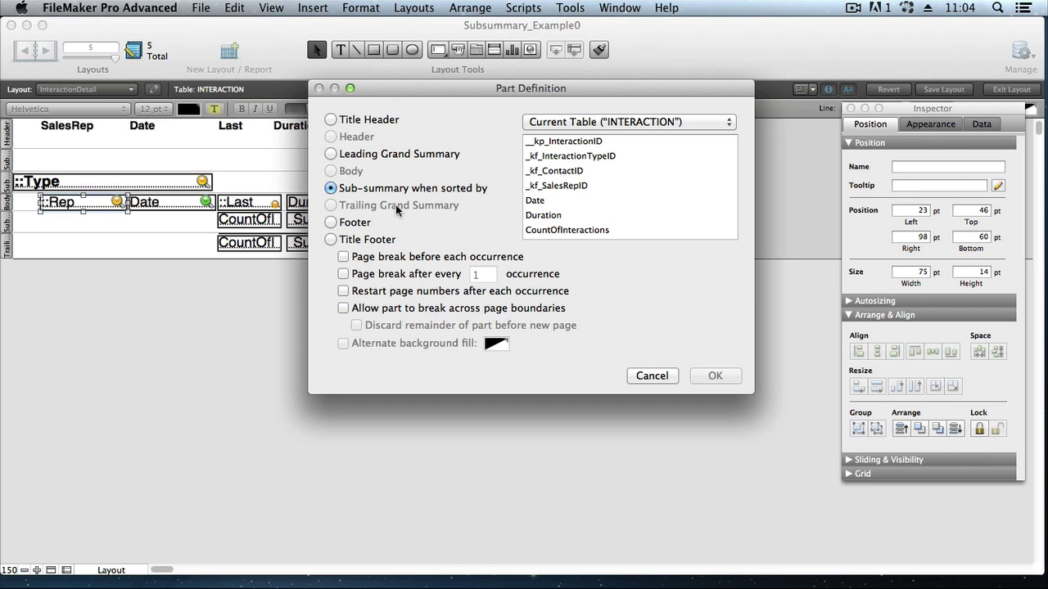
{"action": "left_click", "coordinate": [559, 186]}
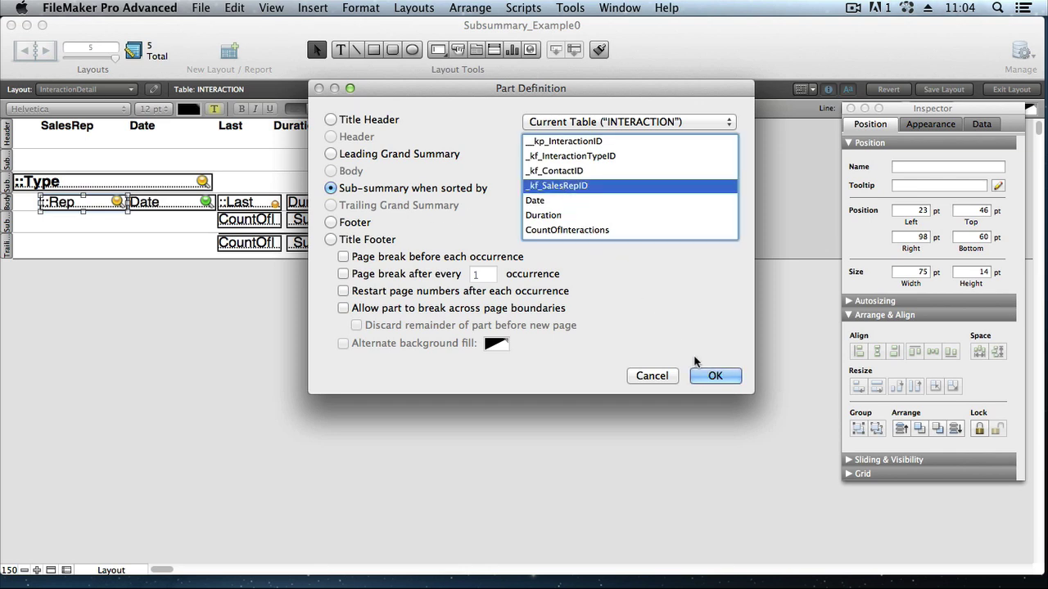
{"action": "left_click", "coordinate": [707, 376]}
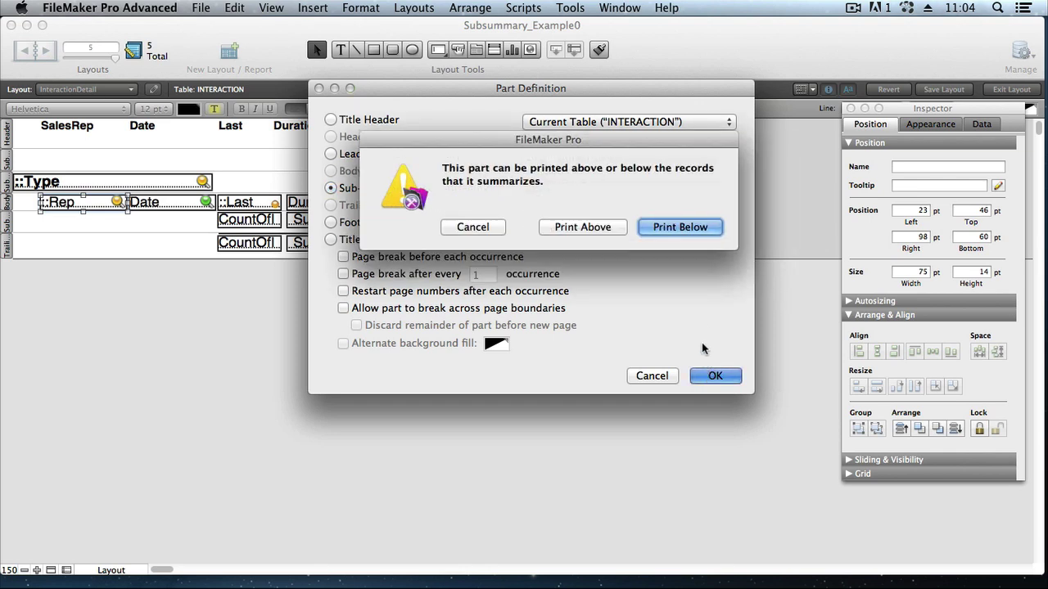
{"action": "left_click", "coordinate": [686, 227]}
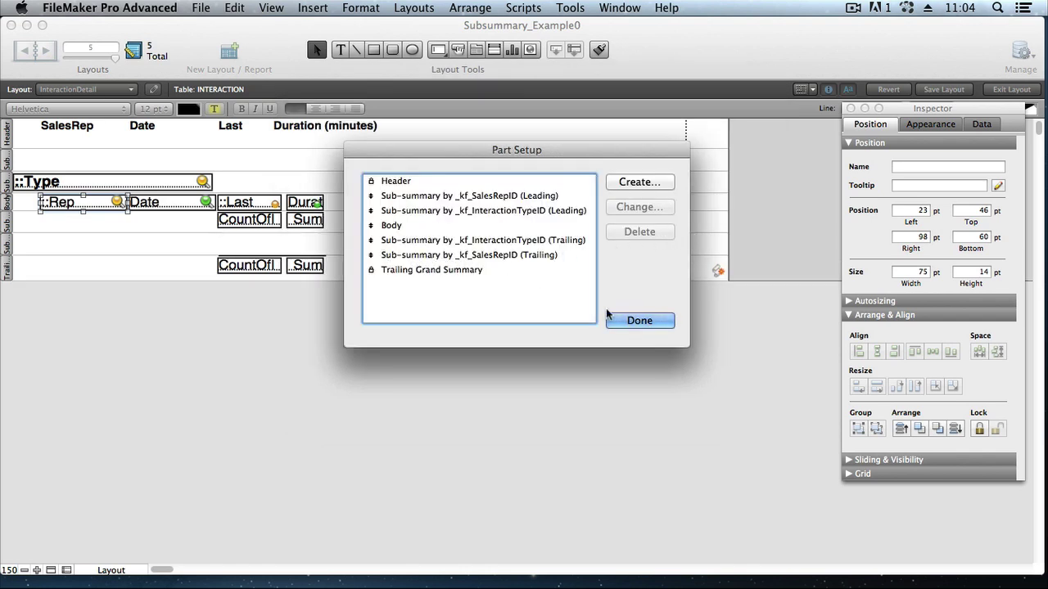
{"action": "left_click", "coordinate": [626, 320]}
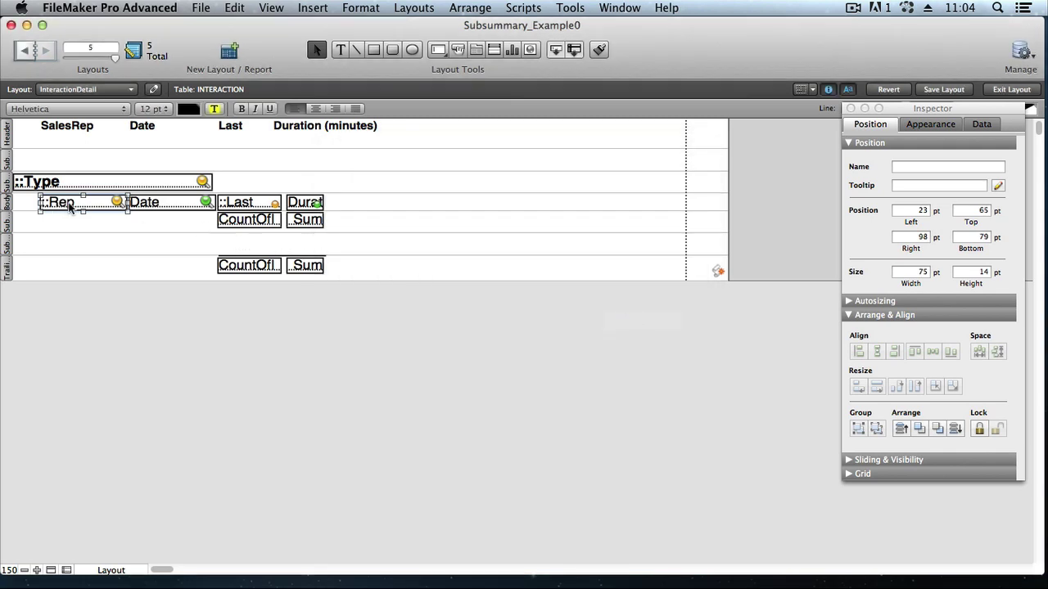
- Move the Rep field from the body to the left edge of the leading SalesRepID sub-summary and indent the Type field 6 pt
{"action": "left_click_drag", "start_coordinate": [70, 207], "coordinate": [45, 164]}
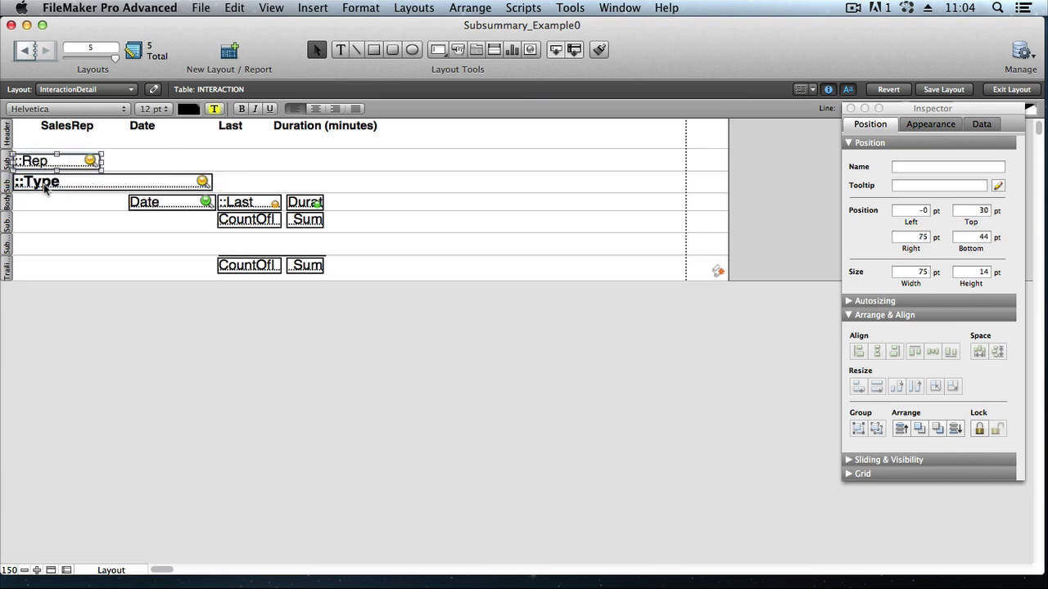
{"action": "left_click", "coordinate": [45, 186]}
{"action": "key", "text": "Right"}
{"action": "key", "text": "Right"}
{"action": "key", "text": "Right"}
{"action": "key", "text": "Right"}
{"action": "key", "text": "Right"}
{"action": "key", "text": "Right"}
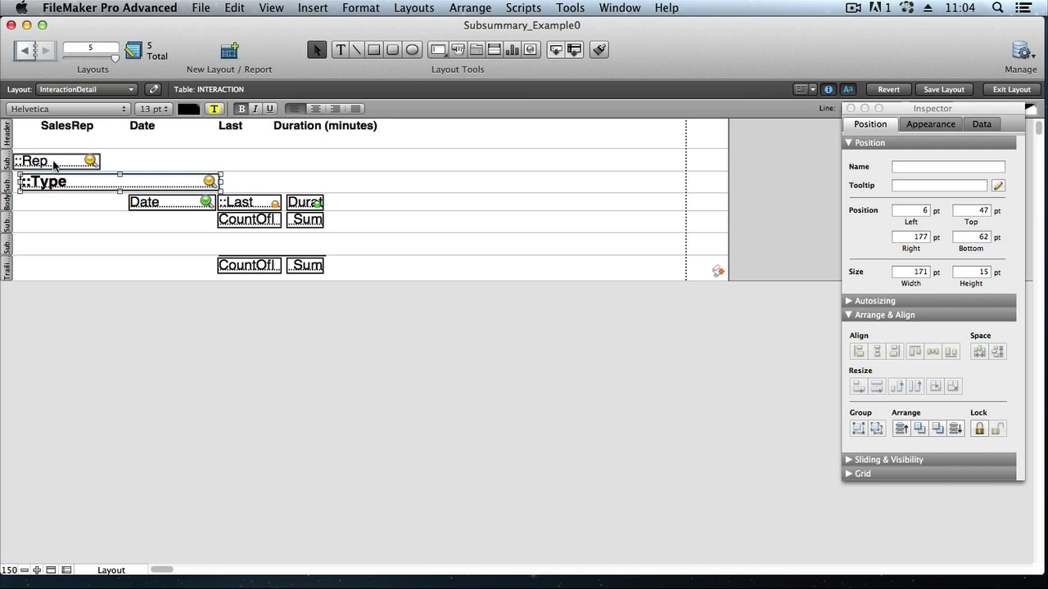
- Format the Rep field as bold 13 pt text and nudge it up 2 pt within its sub-summary
{"action": "left_click", "coordinate": [54, 163]}
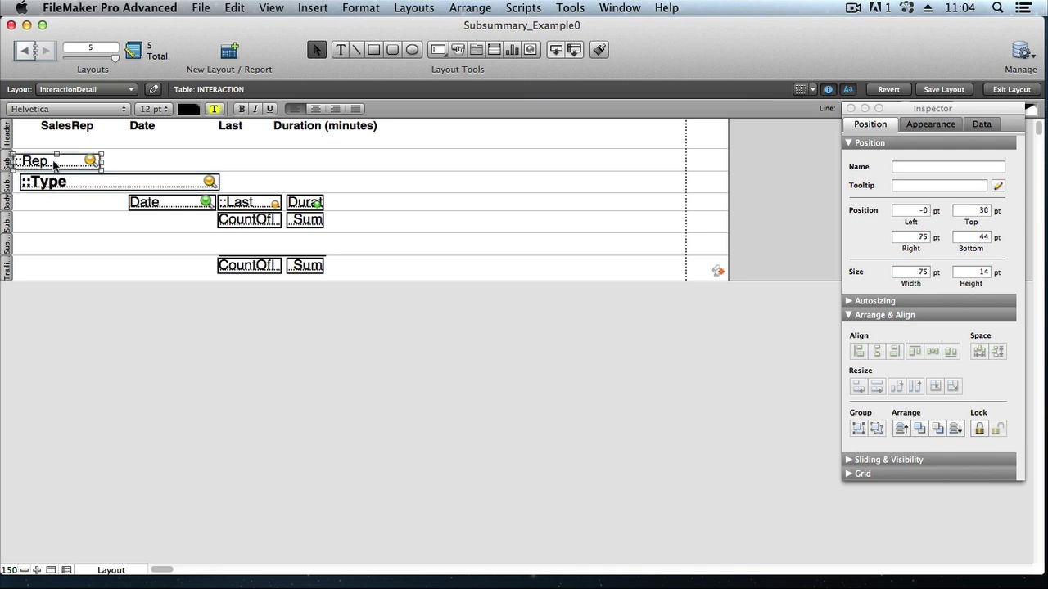
{"action": "left_click", "coordinate": [242, 110]}
{"action": "left_click", "coordinate": [152, 109]}
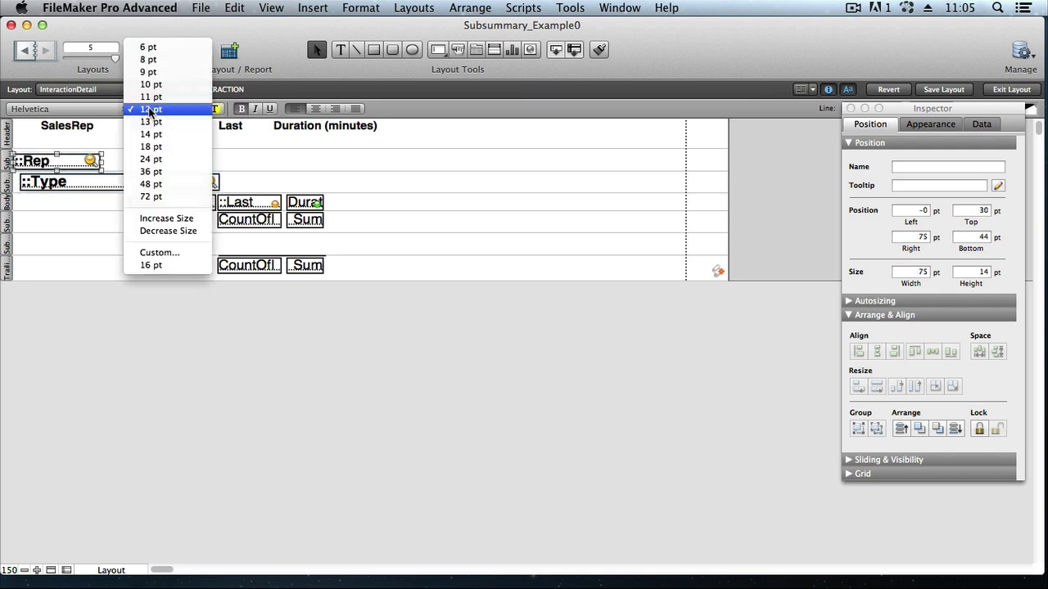
{"action": "left_click", "coordinate": [152, 122]}
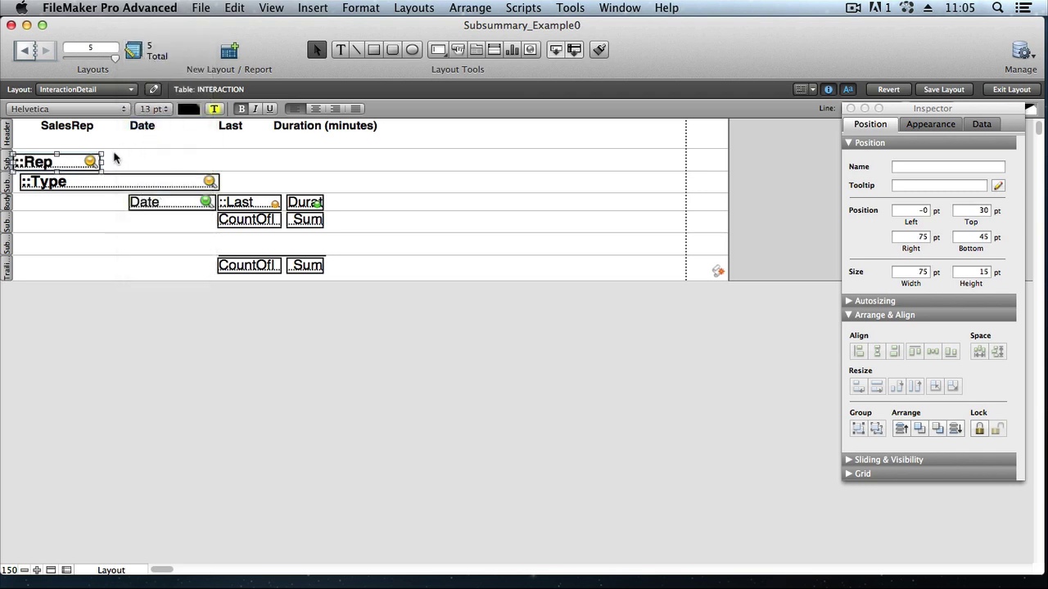
{"action": "key", "text": "Up"}
{"action": "key", "text": "Up"}
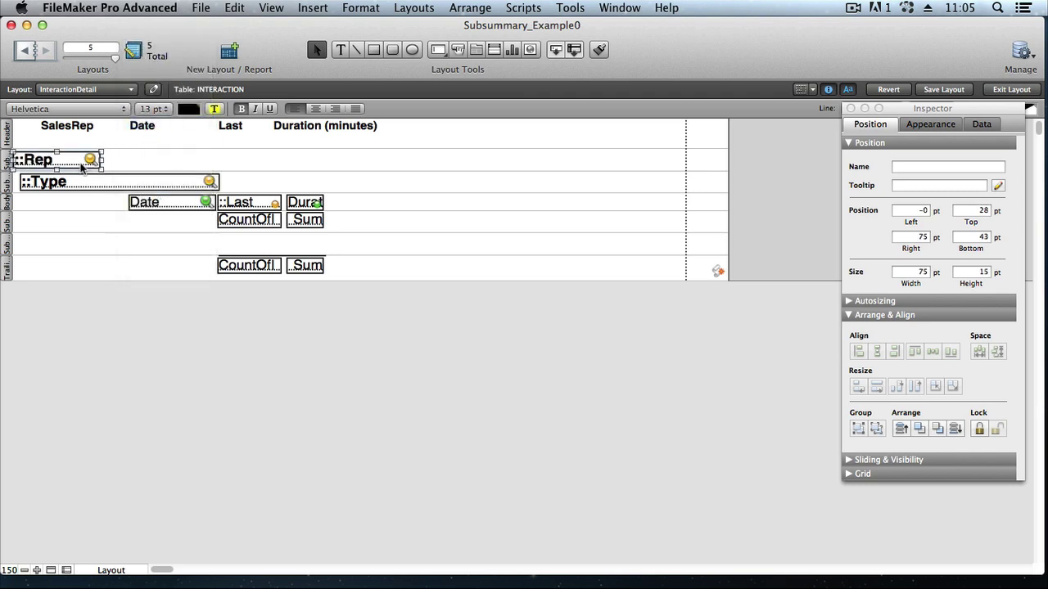
- Delete the SalesRep column heading and shift the Date, Last and Duration columns with their summary fields left, slightly indented from Type
{"action": "left_click", "coordinate": [83, 128]}
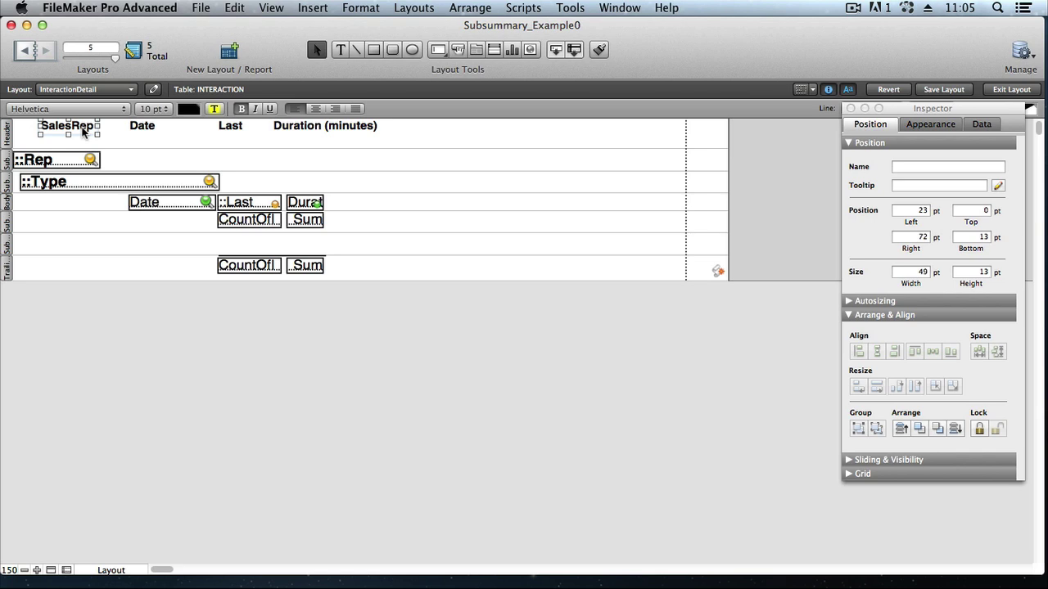
{"action": "key", "text": "Delete"}
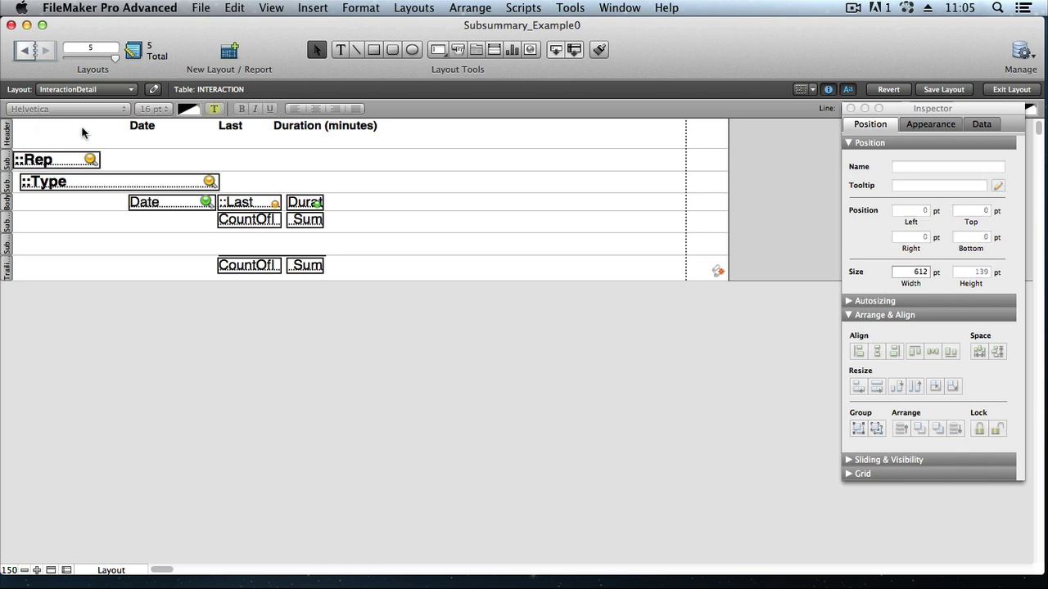
{"action": "left_click_drag", "start_coordinate": [118, 125], "coordinate": [386, 285]}
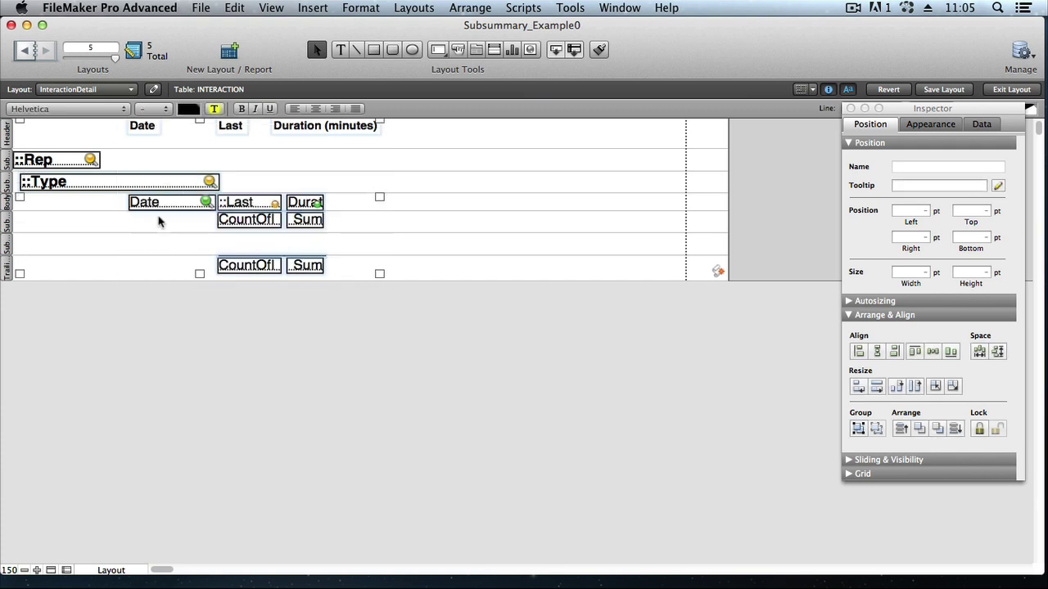
{"action": "left_click", "coordinate": [88, 186], "text": "shift"}
{"action": "key", "text": "Left"}
{"action": "key", "text": "Left"}
{"action": "key", "text": "Left"}
{"action": "key", "text": "Left"}
{"action": "key", "text": "Left"}
{"action": "key", "text": "Left"}
{"action": "key", "text": "Left"}
{"action": "key", "text": "Left"}
{"action": "key", "text": "Left"}
{"action": "key", "text": "Left"}
{"action": "key", "text": "Left"}
{"action": "key", "text": "Left"}
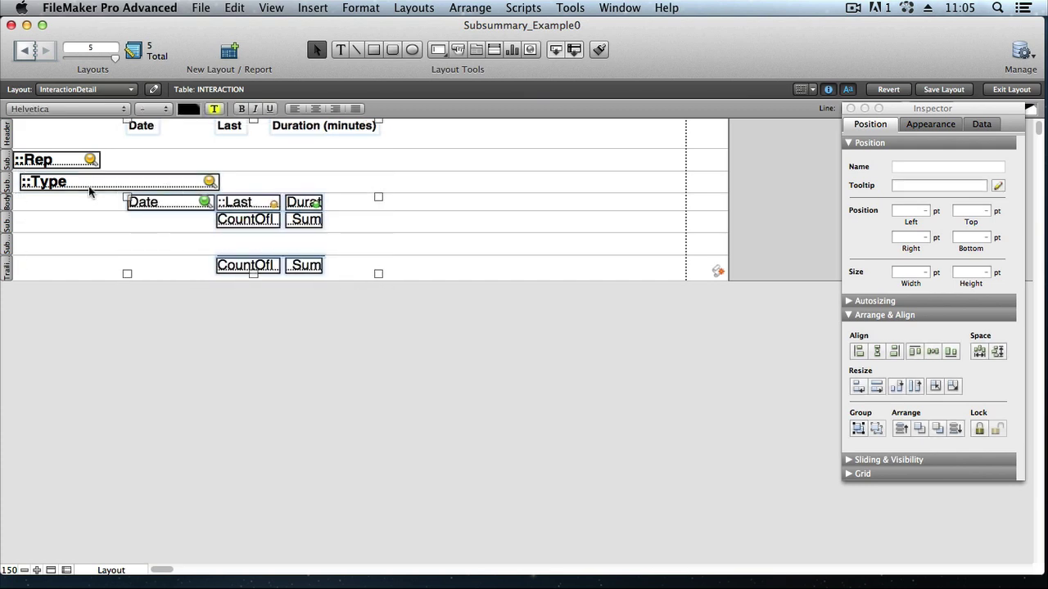
{"action": "key", "text": "Left"}
{"action": "key", "text": "Left"}
{"action": "key", "text": "Left"}
{"action": "key", "text": "Left"}
{"action": "key", "text": "Left"}
{"action": "key", "text": "Left"}
{"action": "key", "text": "Left"}
{"action": "key", "text": "Left"}
{"action": "key", "text": "Left"}
{"action": "key", "text": "Left"}
{"action": "key", "text": "Left"}
{"action": "key", "text": "Left"}
{"action": "key", "text": "Left"}
{"action": "key", "text": "Left"}
{"action": "key", "text": "Left"}
{"action": "key", "text": "Left"}
{"action": "key", "text": "Left"}
{"action": "key", "text": "Left"}
{"action": "key", "text": "Left"}
{"action": "key", "text": "Left"}
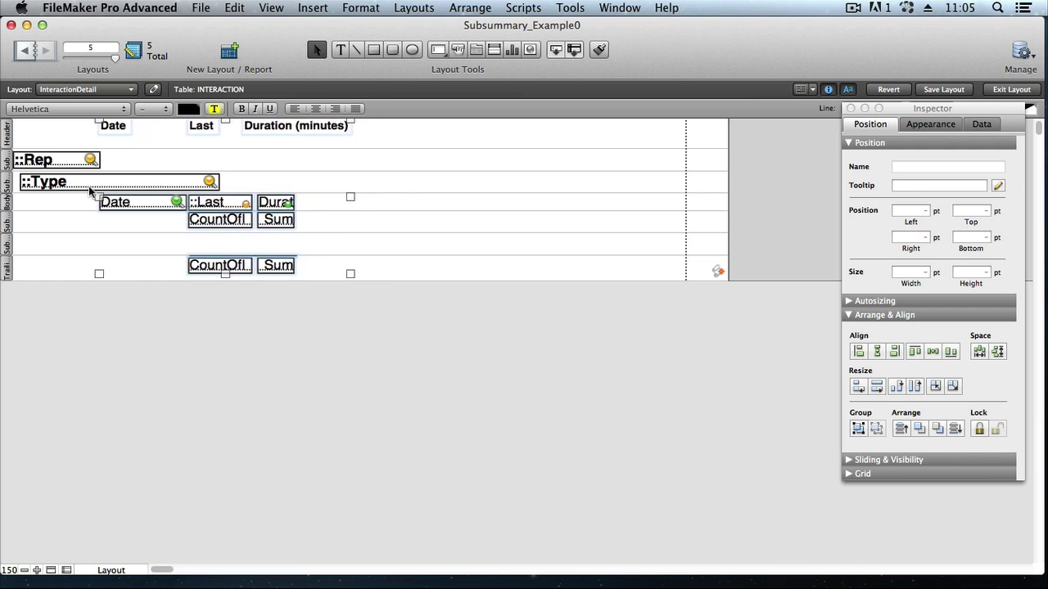
{"action": "key", "text": "Left"}
{"action": "key", "text": "Left"}
{"action": "key", "text": "Left"}
{"action": "key", "text": "Left"}
{"action": "key", "text": "Left"}
{"action": "key", "text": "Left"}
{"action": "key", "text": "Left"}
{"action": "key", "text": "Left"}
{"action": "key", "text": "Left"}
{"action": "key", "text": "Left"}
{"action": "key", "text": "Left"}
{"action": "key", "text": "Left"}
{"action": "key", "text": "Left"}
{"action": "key", "text": "Left"}
{"action": "key", "text": "Left"}
{"action": "key", "text": "Left"}
{"action": "key", "text": "Left"}
{"action": "key", "text": "Left"}
{"action": "key", "text": "Left"}
{"action": "key", "text": "Left"}
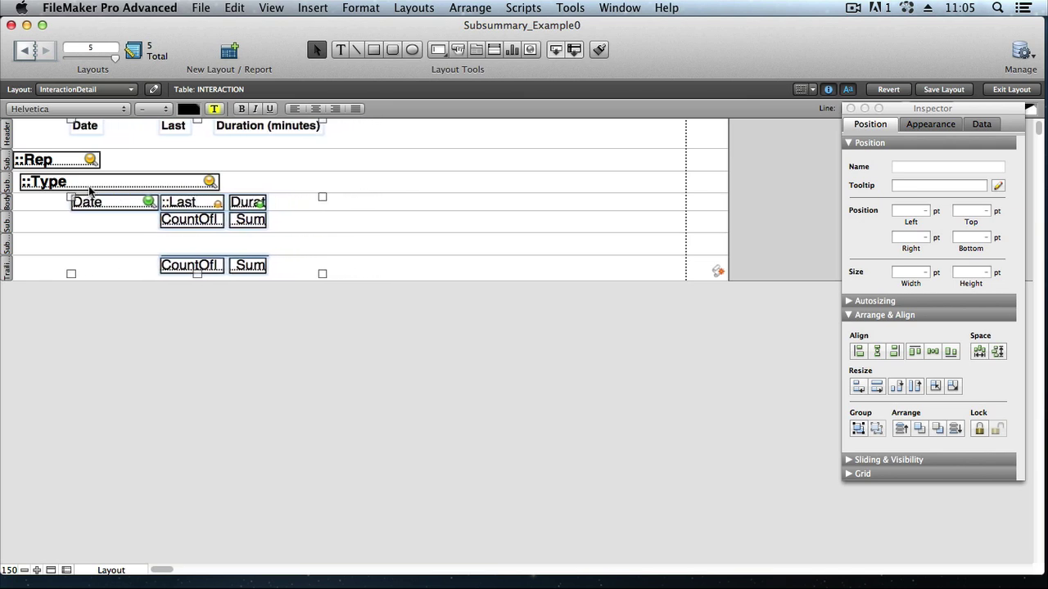
{"action": "key", "text": "Left"}
{"action": "key", "text": "Left"}
{"action": "key", "text": "Left"}
{"action": "key", "text": "Left"}
{"action": "key", "text": "Left"}
{"action": "key", "text": "Left"}
{"action": "key", "text": "Left"}
{"action": "key", "text": "Left"}
{"action": "key", "text": "Left"}
{"action": "key", "text": "Left"}
{"action": "key", "text": "Left"}
{"action": "key", "text": "Left"}
{"action": "key", "text": "Left"}
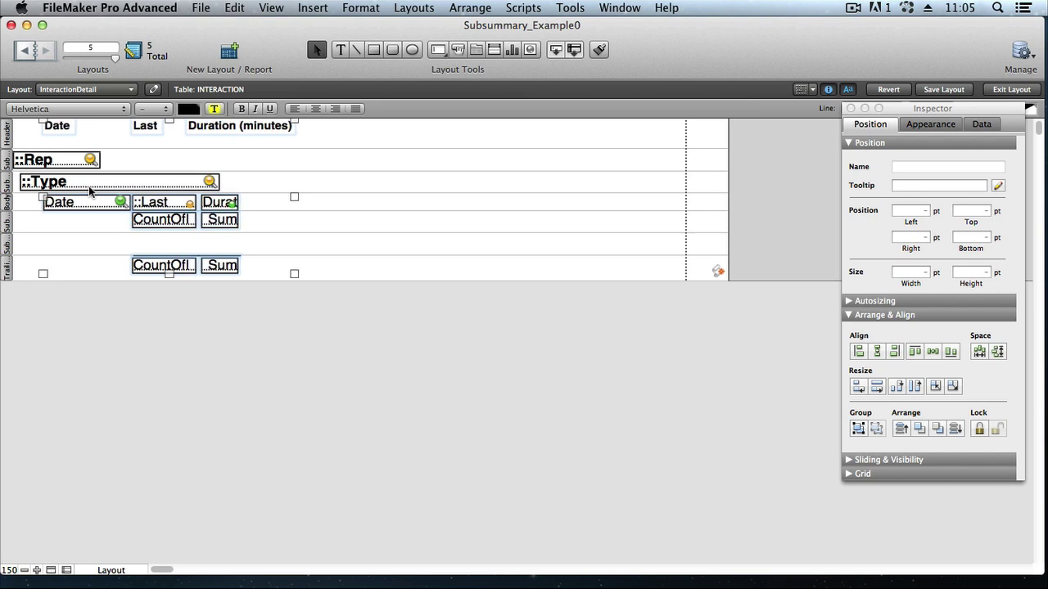
{"action": "key", "text": "Left"}
{"action": "key", "text": "Left"}
{"action": "key", "text": "Left"}
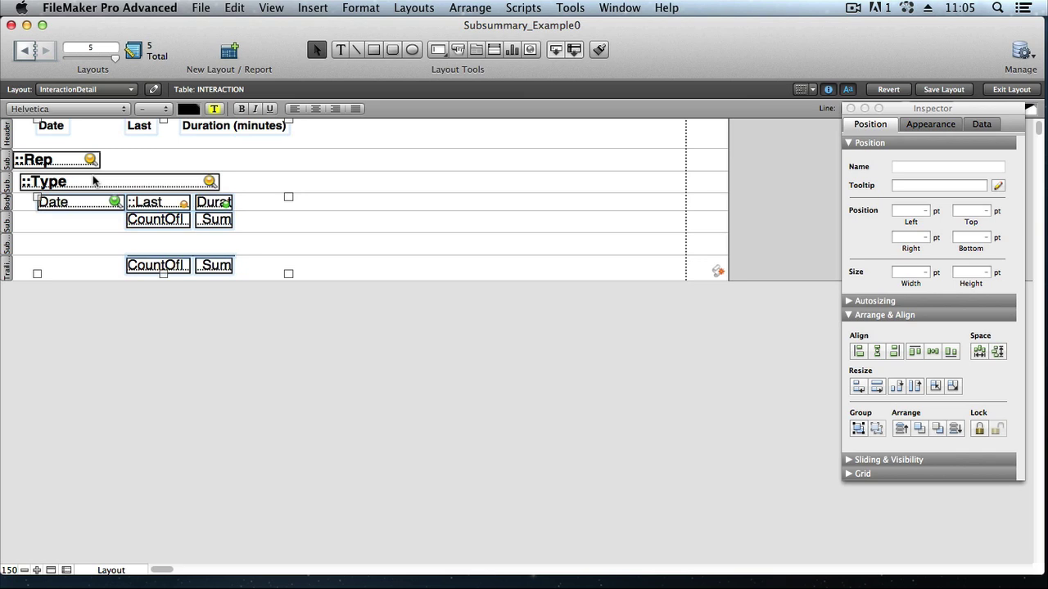
- Duplicate the trailing grand summary's count and sum fields with their line into the trailing SalesRepID sub-summary
{"action": "left_click", "coordinate": [118, 240]}
{"action": "left_click_drag", "start_coordinate": [119, 241], "coordinate": [231, 272]}
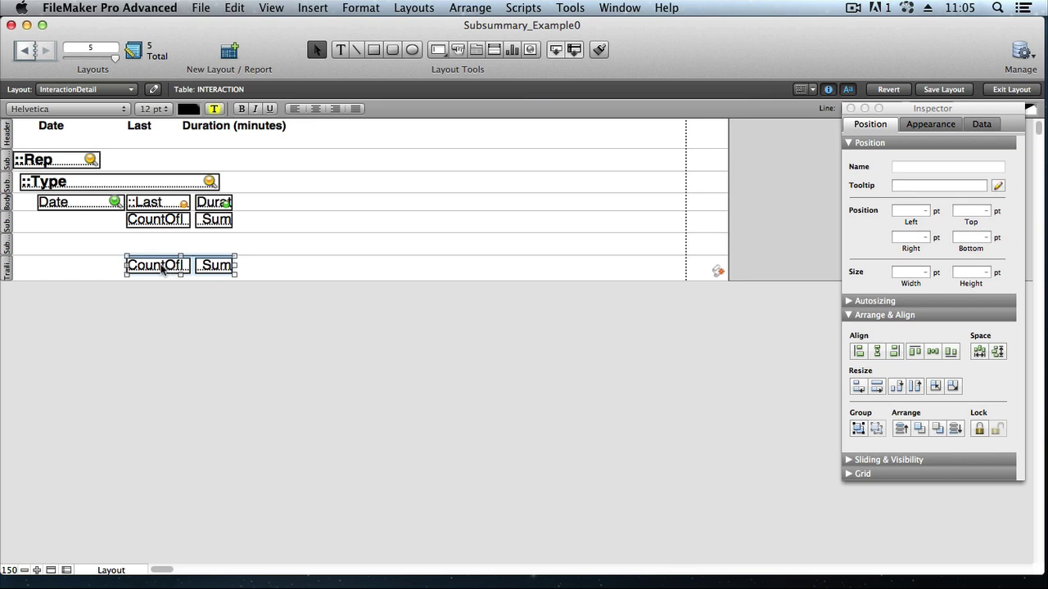
{"action": "left_click_drag", "start_coordinate": [162, 269], "coordinate": [162, 244]}
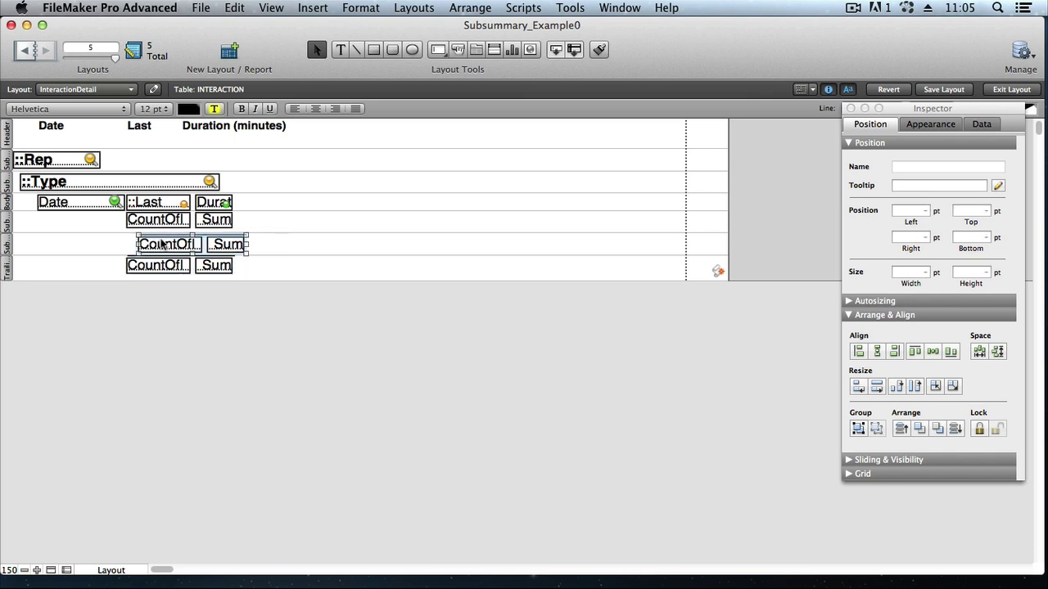
- Nudge the duplicated summary fields and line left and slightly up to align them with the Last and Duration columns
{"action": "key", "text": "Left"}
{"action": "key", "text": "Left"}
{"action": "key", "text": "Left"}
{"action": "key", "text": "Left"}
{"action": "key", "text": "Left"}
{"action": "key", "text": "Left"}
{"action": "key", "text": "Left"}
{"action": "key", "text": "Left"}
{"action": "key", "text": "Left"}
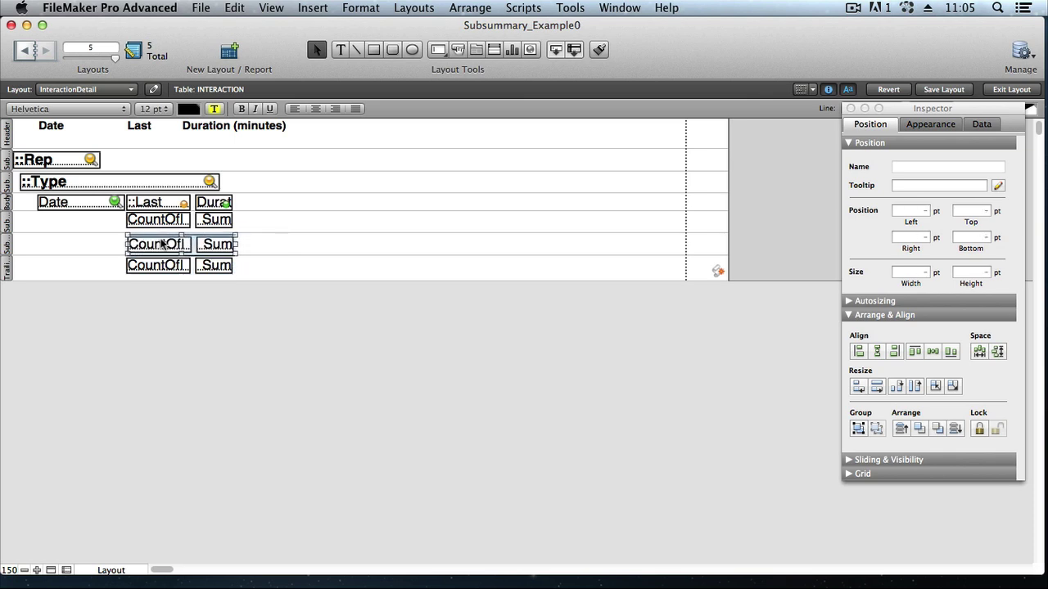
{"action": "key", "text": "Up"}
{"action": "key", "text": "Up"}
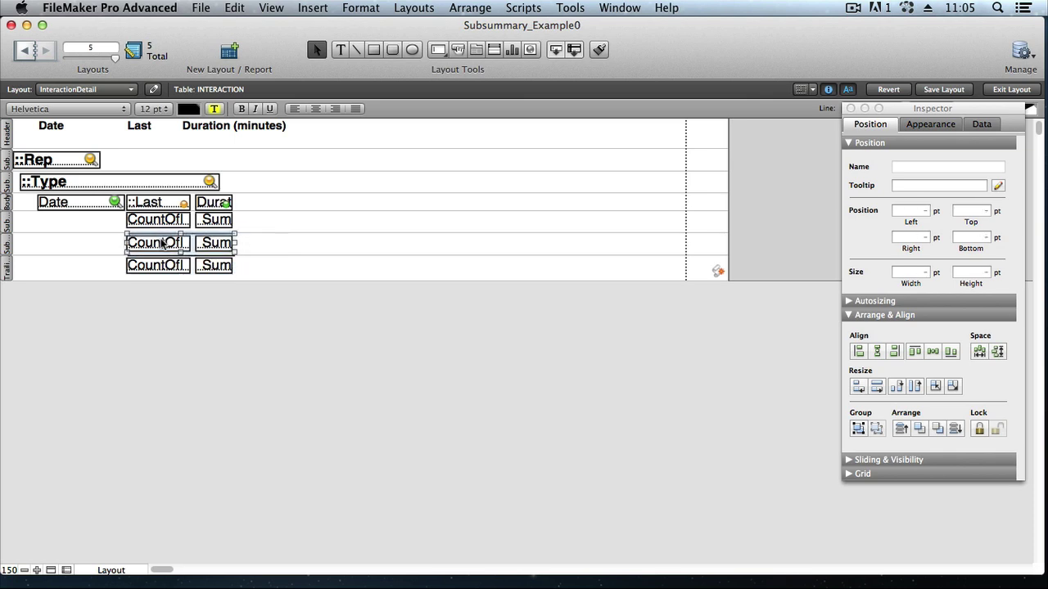
{"action": "left_click", "coordinate": [134, 303]}
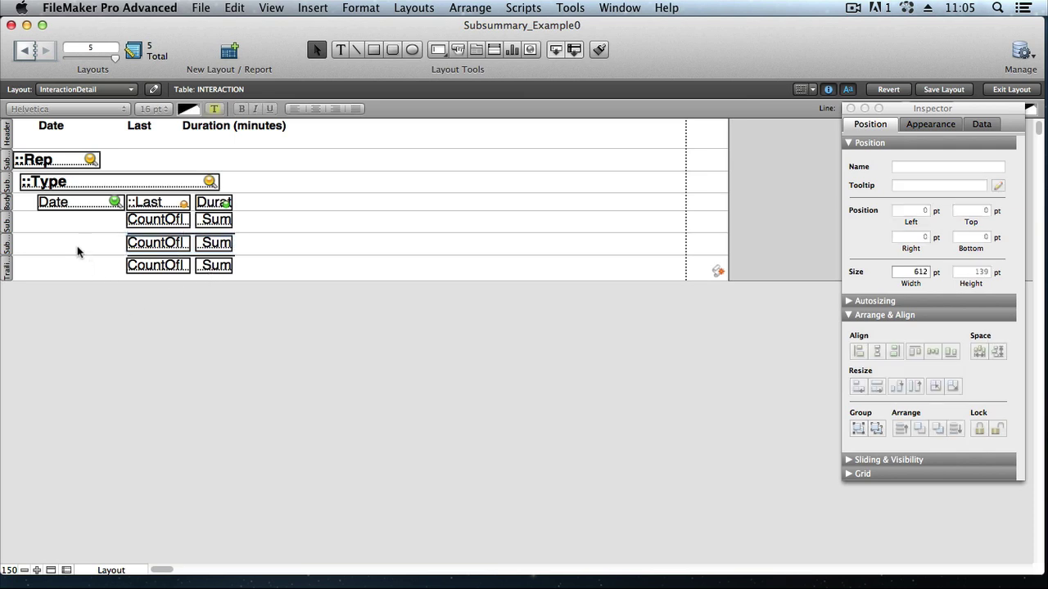
- Fill the leading SalesRepID sub-summary part with a light grey, save the layout and return to Browse mode
{"action": "left_click", "coordinate": [8, 163]}
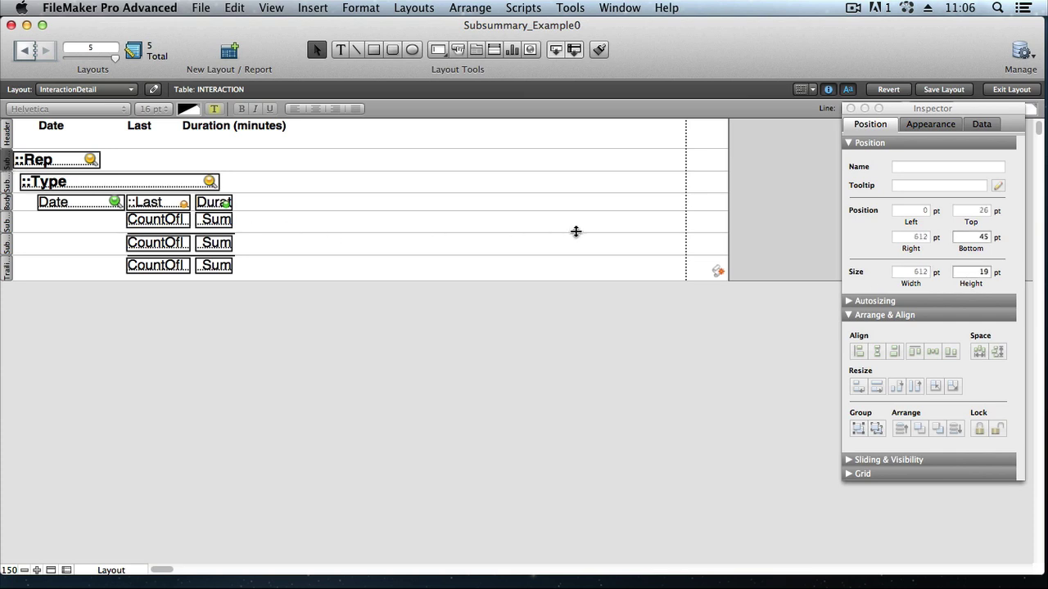
{"action": "left_click", "coordinate": [942, 124]}
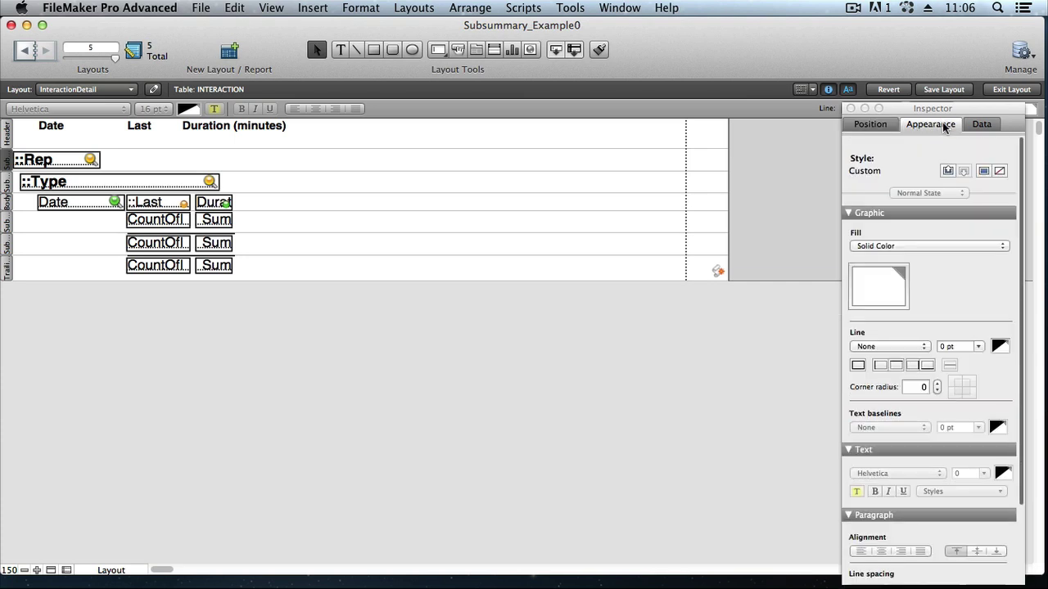
{"action": "left_click", "coordinate": [882, 293]}
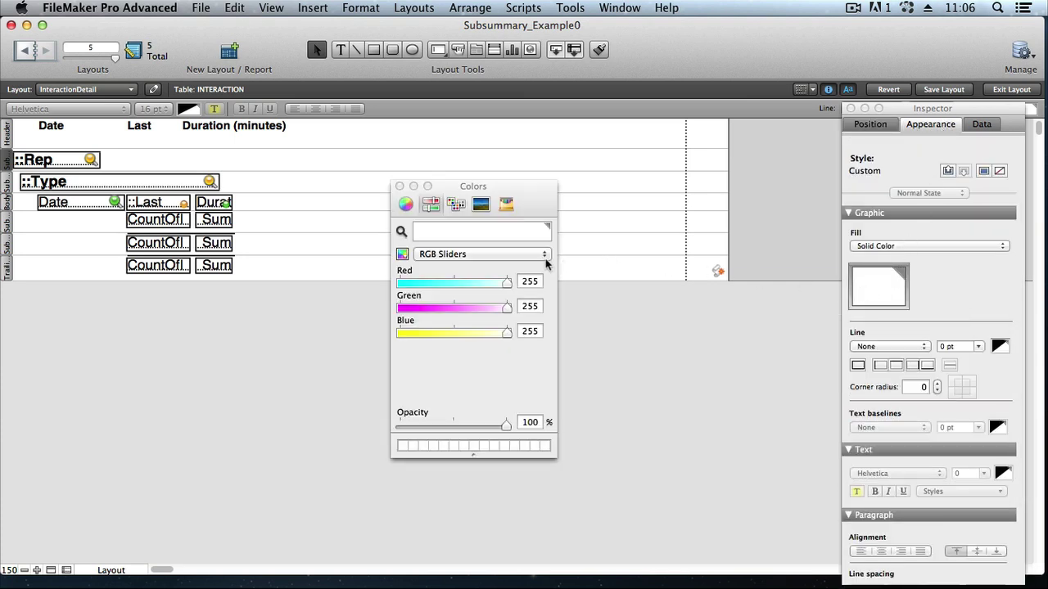
{"action": "left_click", "coordinate": [405, 204]}
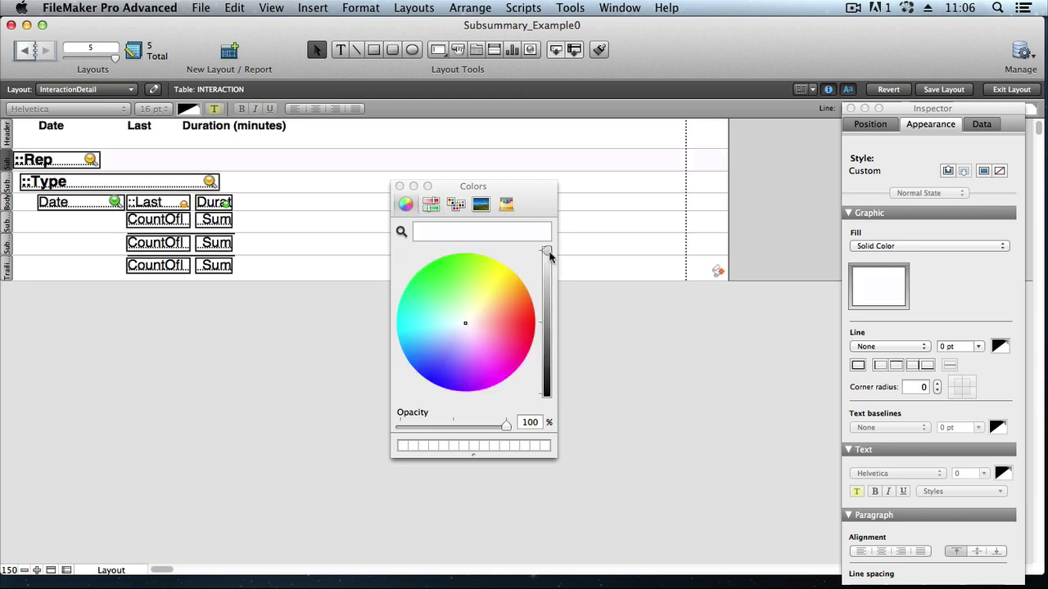
{"action": "left_click_drag", "start_coordinate": [549, 257], "coordinate": [549, 261]}
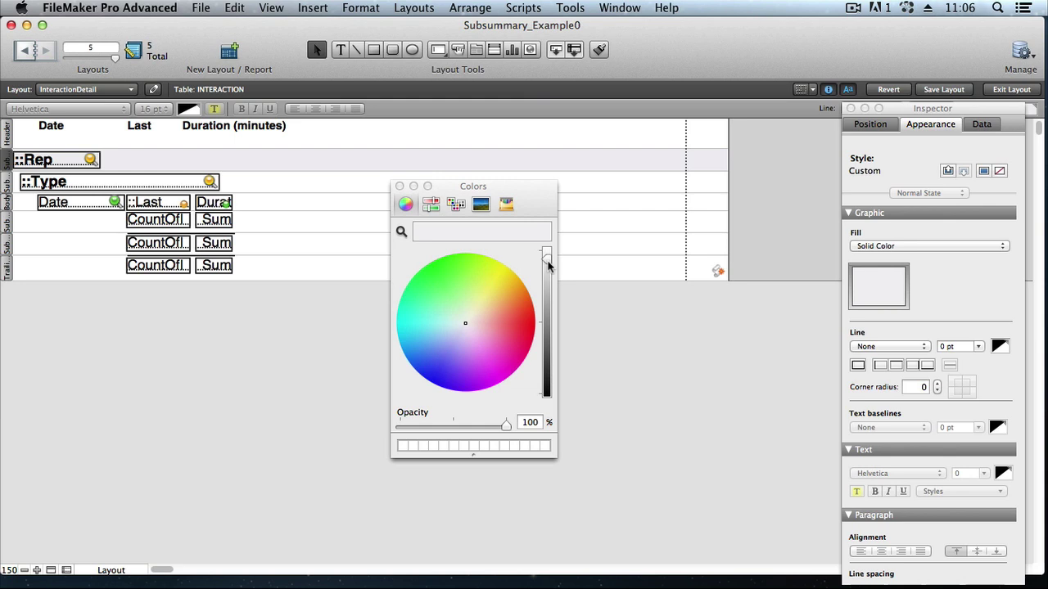
{"action": "left_click", "coordinate": [399, 186]}
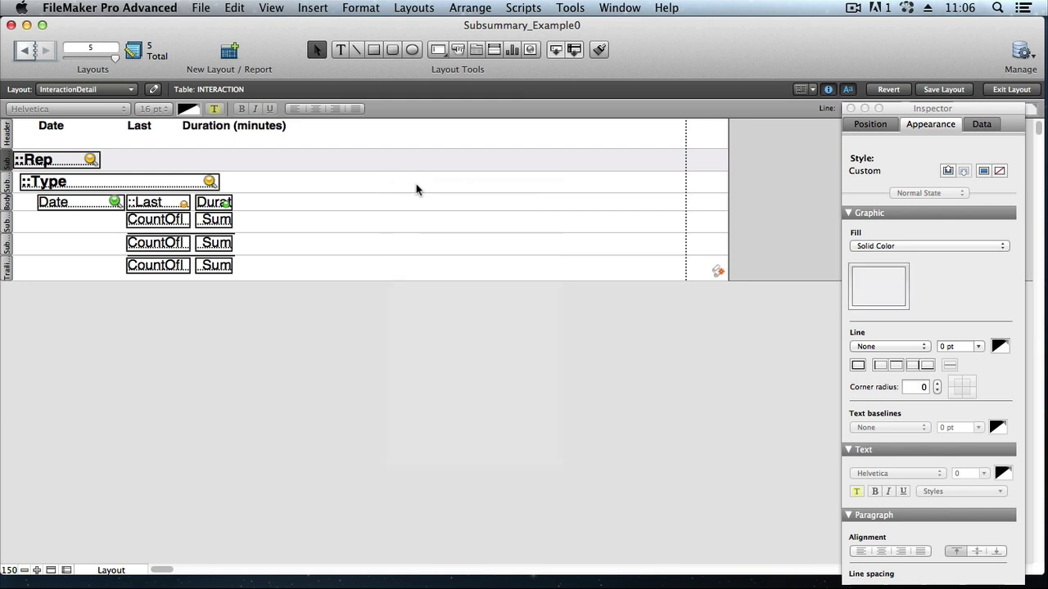
{"action": "left_click", "coordinate": [941, 90]}
{"action": "left_click", "coordinate": [1008, 91]}
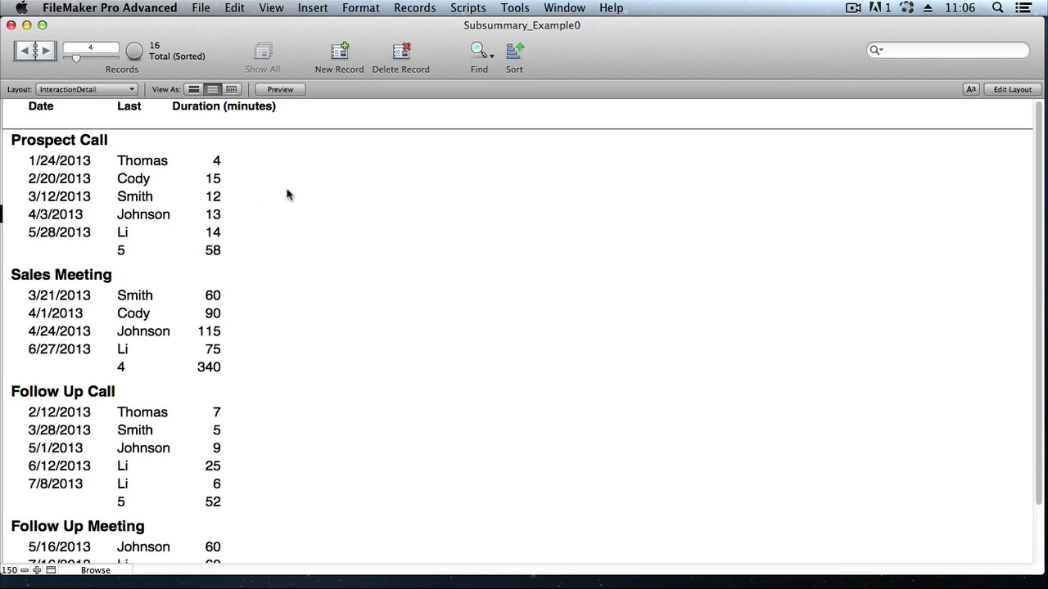
- Sort the records by _kf_SalesRepID, _kf_InteractionTypeID and Date in ascending order, and check the report down to its grand total
{"action": "left_click", "coordinate": [516, 55]}
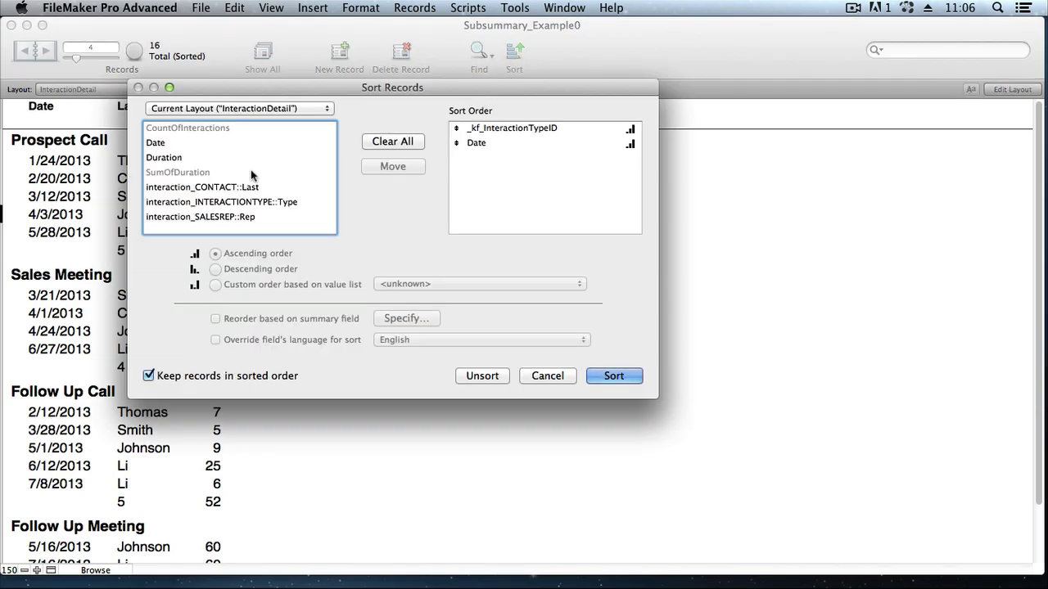
{"action": "left_click", "coordinate": [215, 107]}
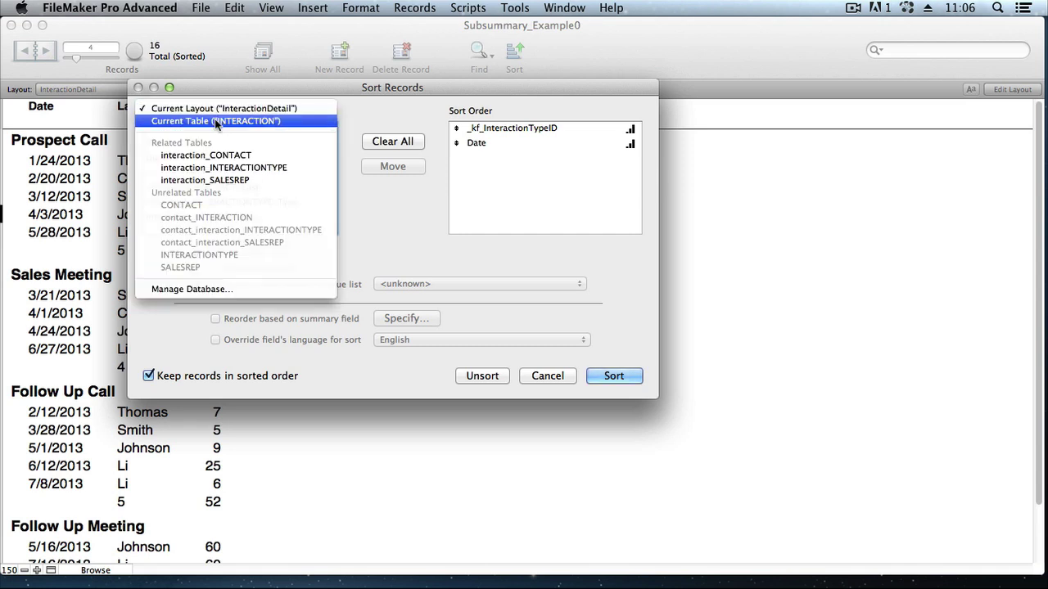
{"action": "left_click", "coordinate": [215, 121]}
{"action": "double_click", "coordinate": [187, 173]}
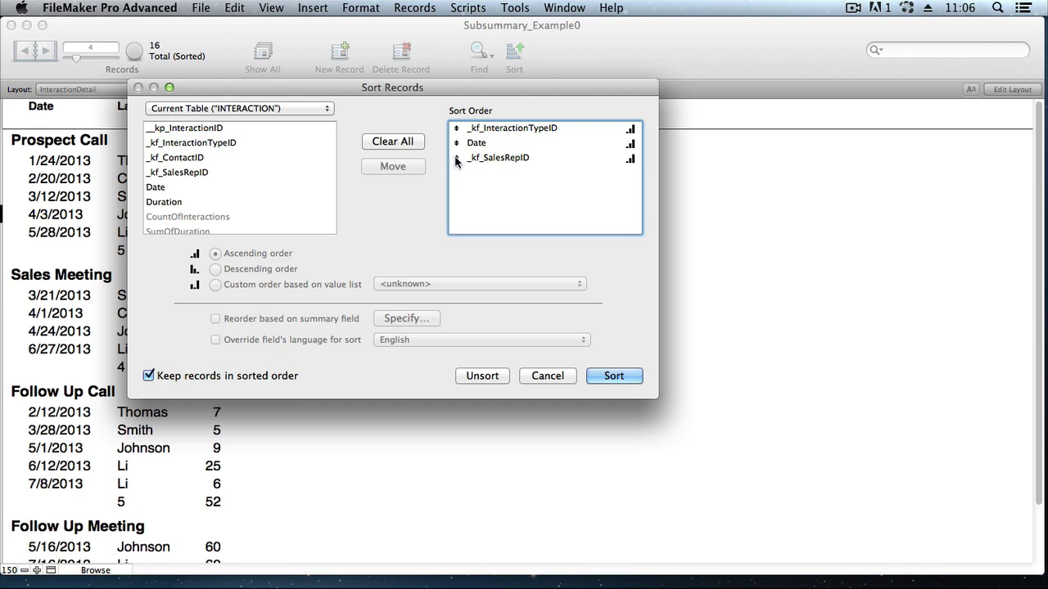
{"action": "left_click_drag", "start_coordinate": [456, 161], "coordinate": [463, 128]}
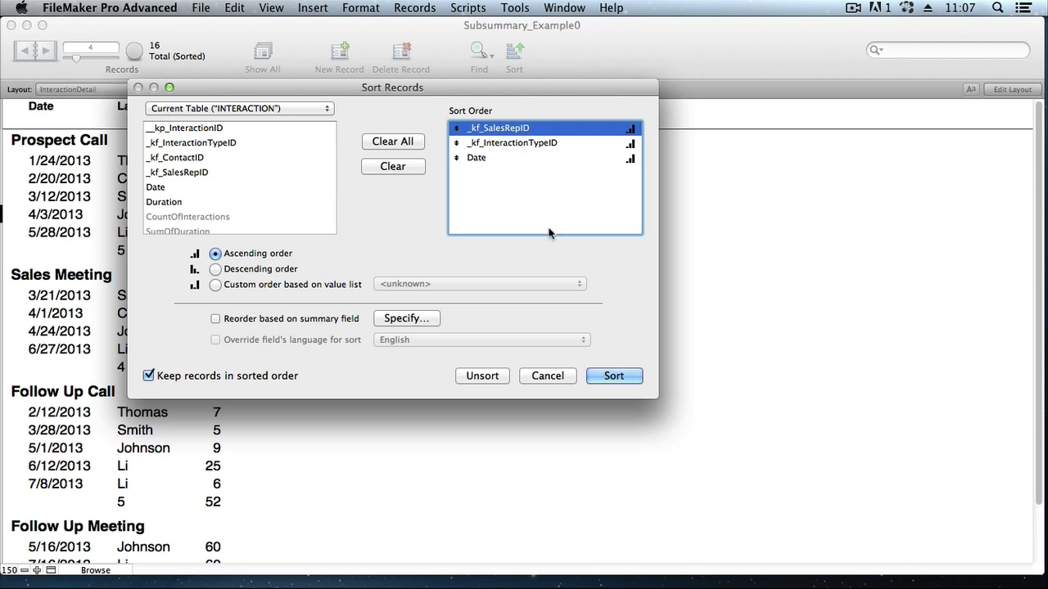
{"action": "left_click", "coordinate": [627, 379]}
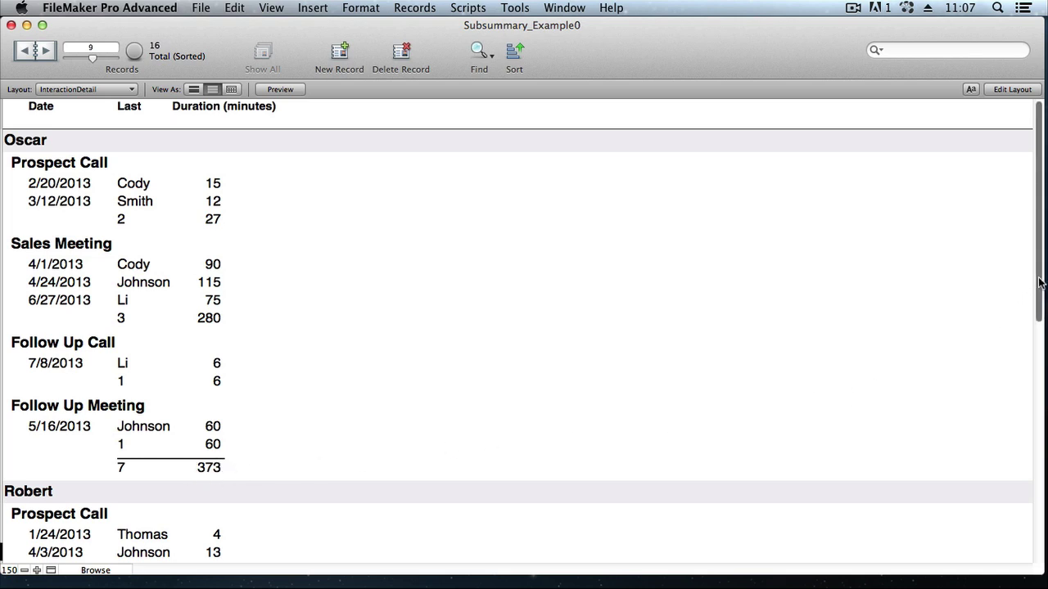
{"action": "left_click_drag", "start_coordinate": [1040, 282], "coordinate": [1042, 548]}
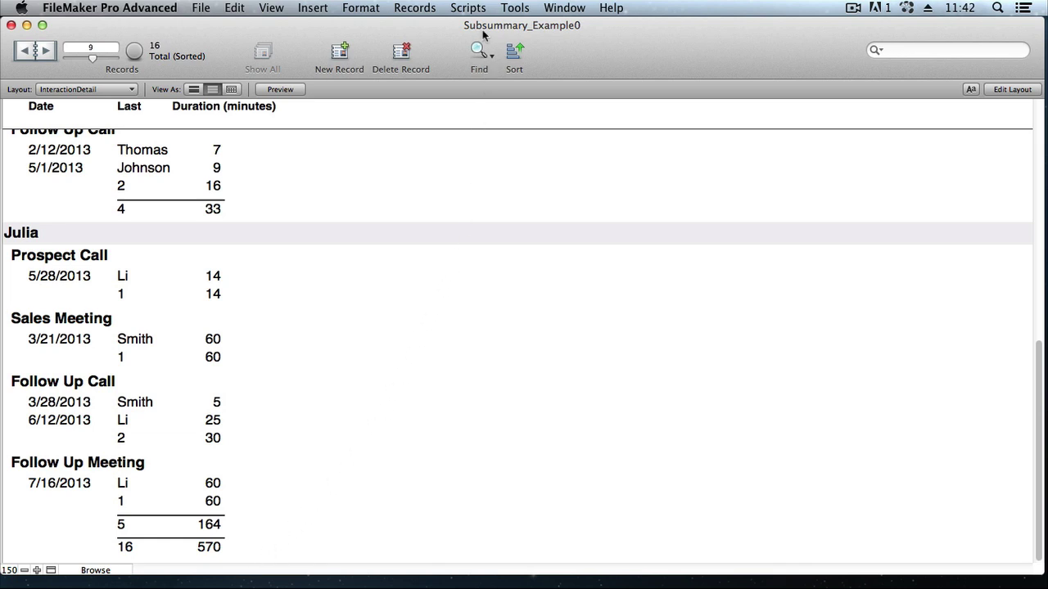
- Add _kf_SalesRepID as the first sort field in the InteractionDetail script's Sort Records step, save the script and close script management
{"action": "left_click", "coordinate": [469, 7]}
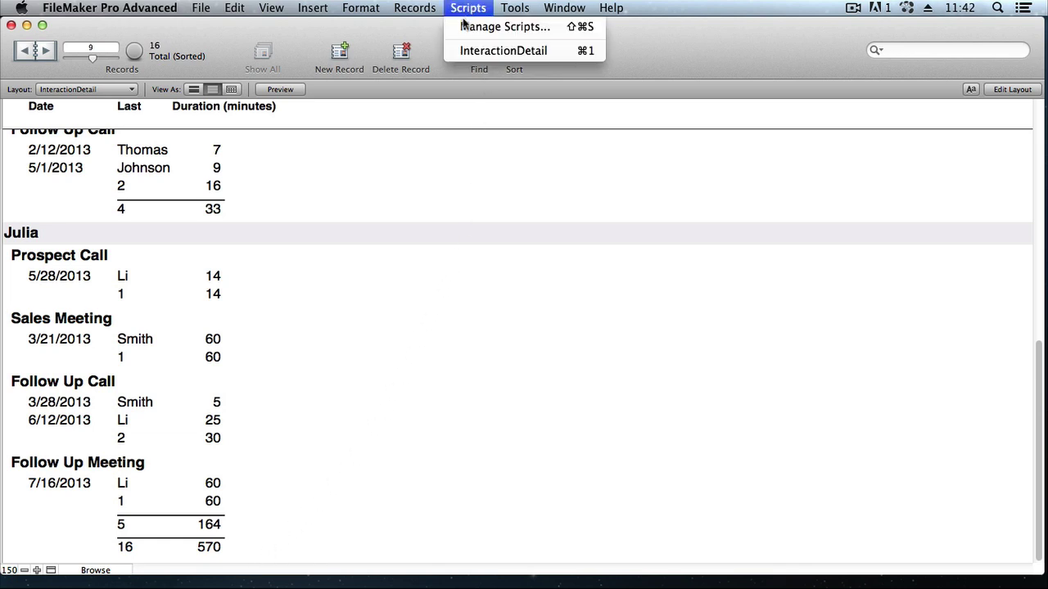
{"action": "left_click", "coordinate": [474, 30]}
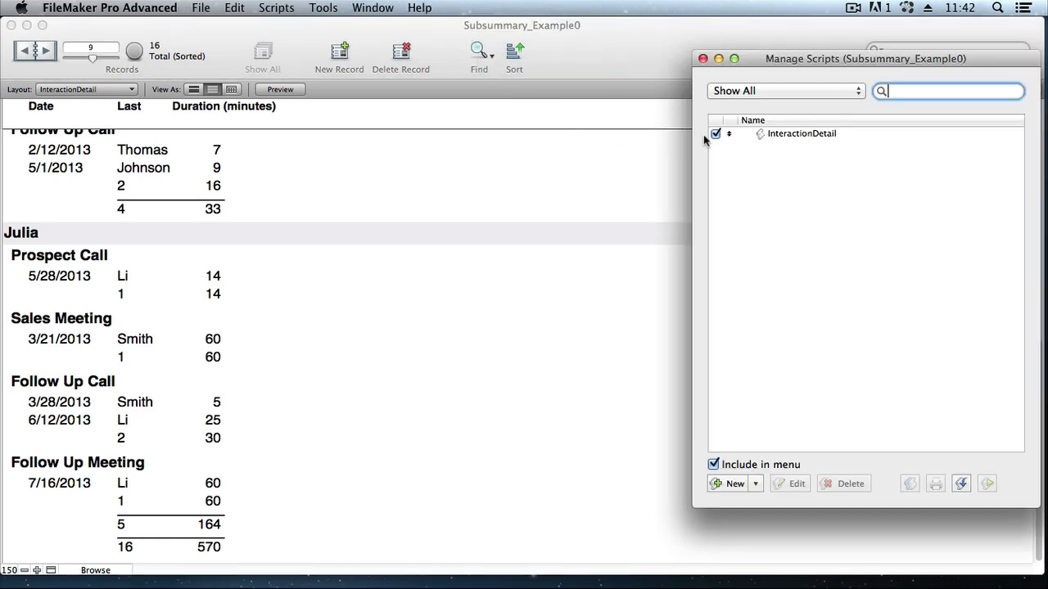
{"action": "double_click", "coordinate": [791, 136]}
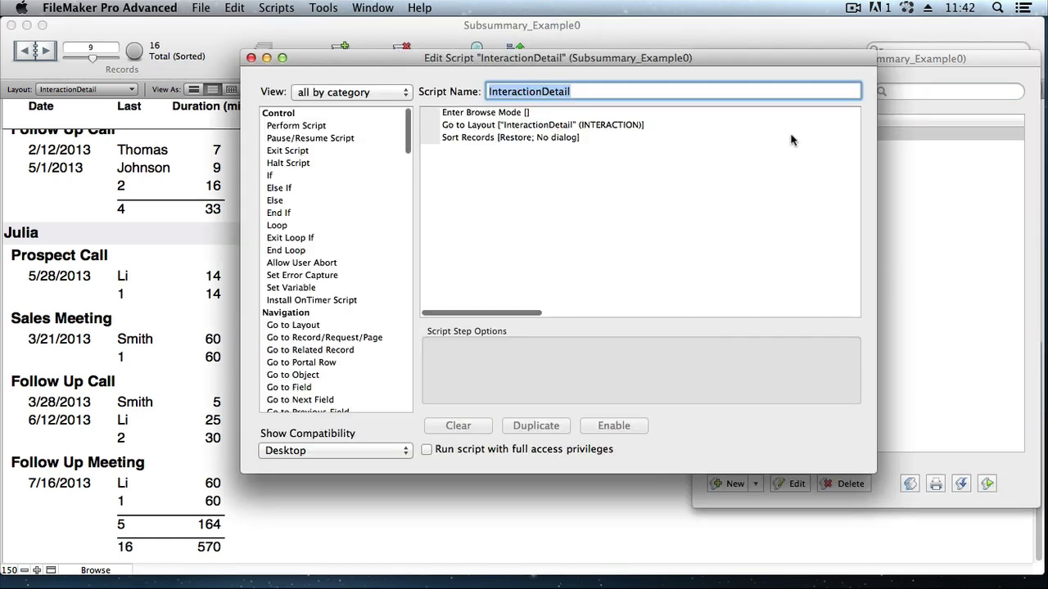
{"action": "double_click", "coordinate": [476, 138]}
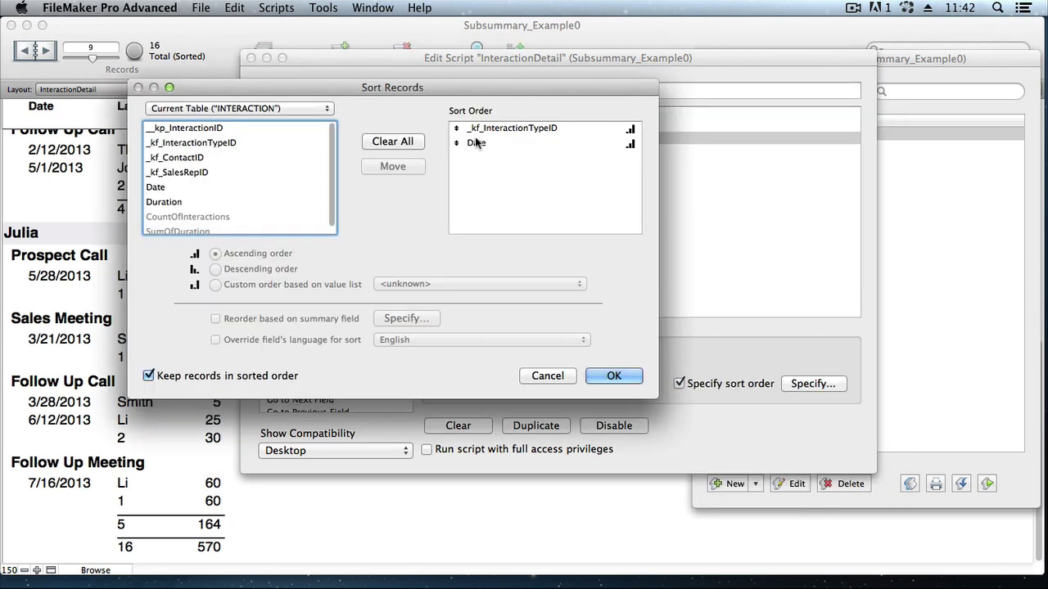
{"action": "left_click", "coordinate": [185, 173]}
{"action": "double_click", "coordinate": [185, 173]}
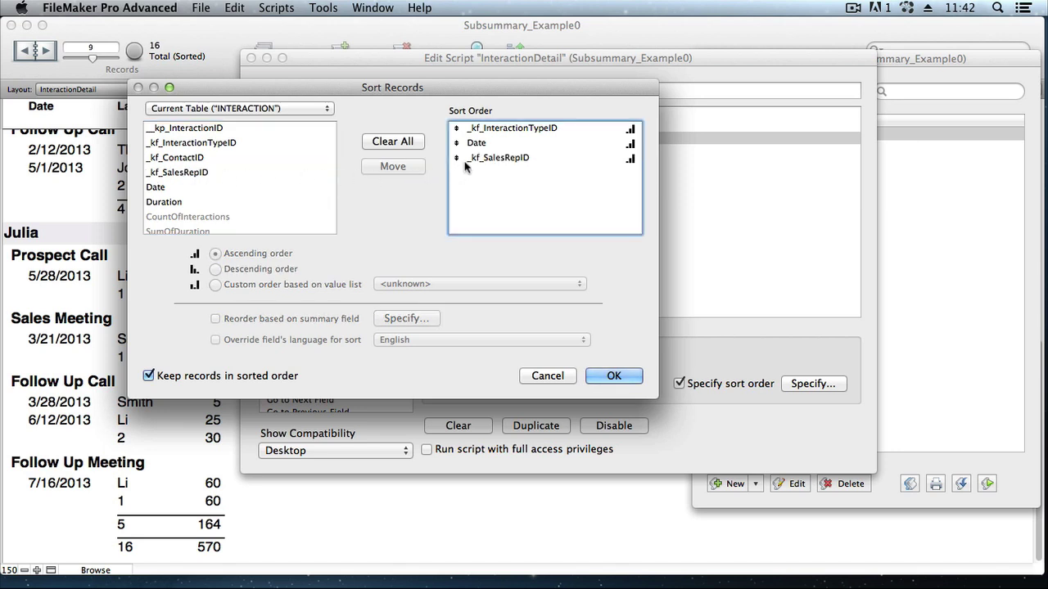
{"action": "left_click_drag", "start_coordinate": [456, 158], "coordinate": [463, 132]}
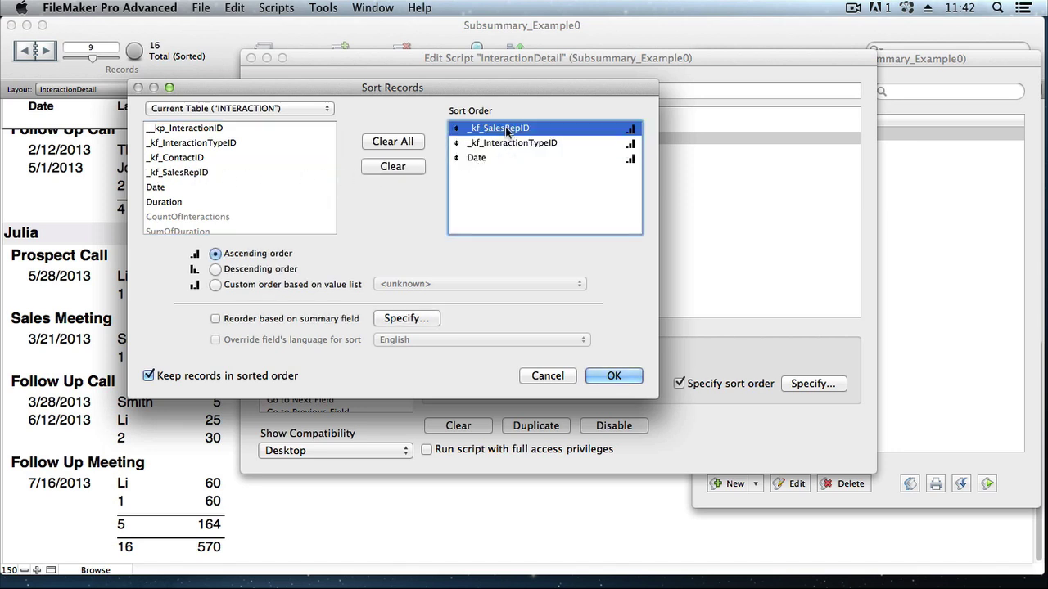
{"action": "left_click", "coordinate": [620, 375]}
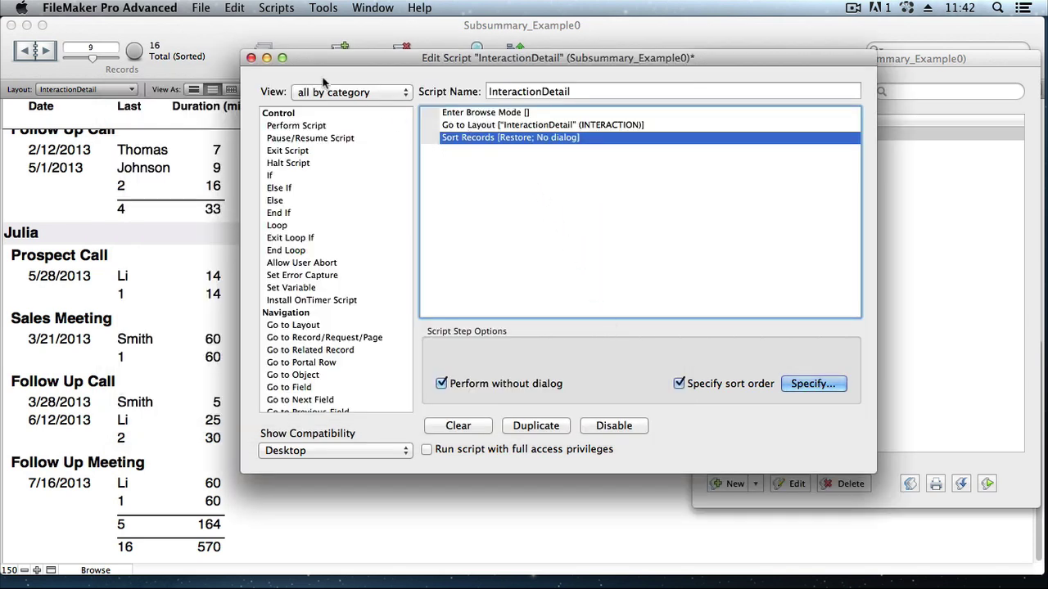
{"action": "left_click", "coordinate": [252, 58]}
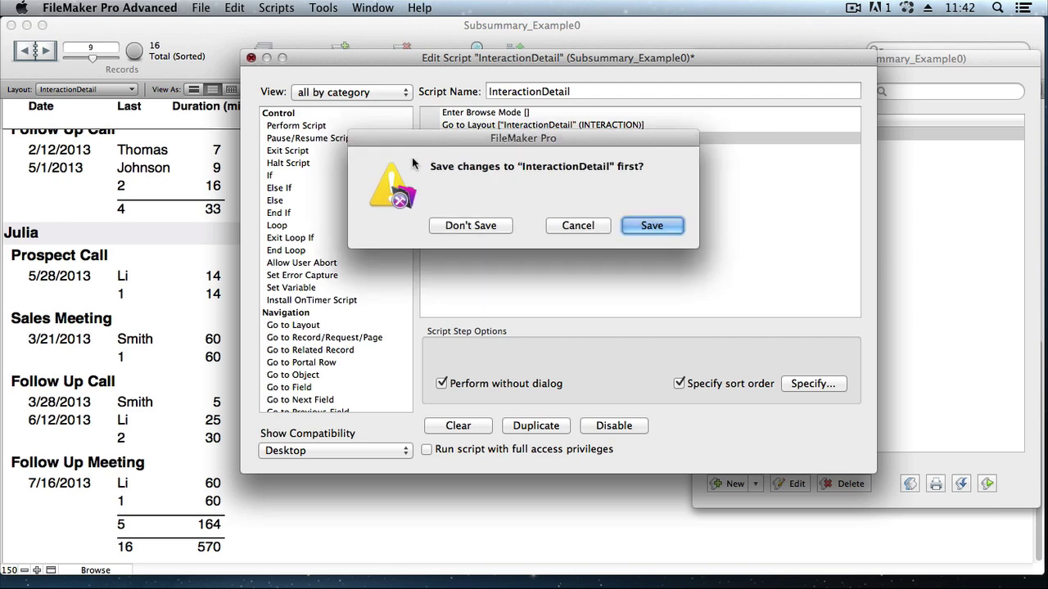
{"action": "left_click", "coordinate": [655, 221]}
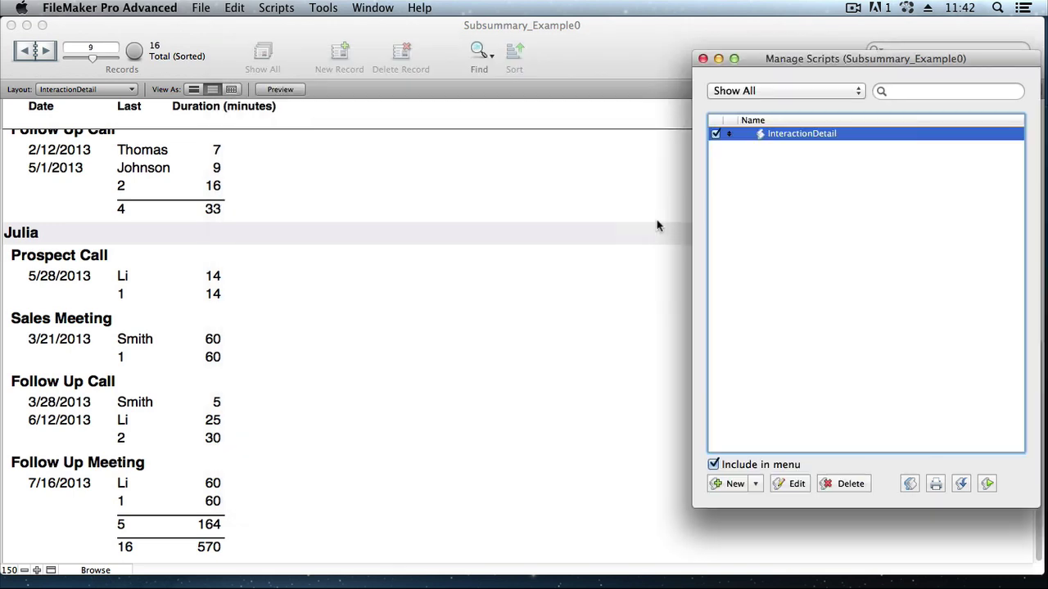
{"action": "left_click", "coordinate": [702, 59]}
- Test the automatic sorting by unsorting the records, switching to the Contacts layout and returning to InteractionDetail
{"action": "left_click", "coordinate": [516, 54]}
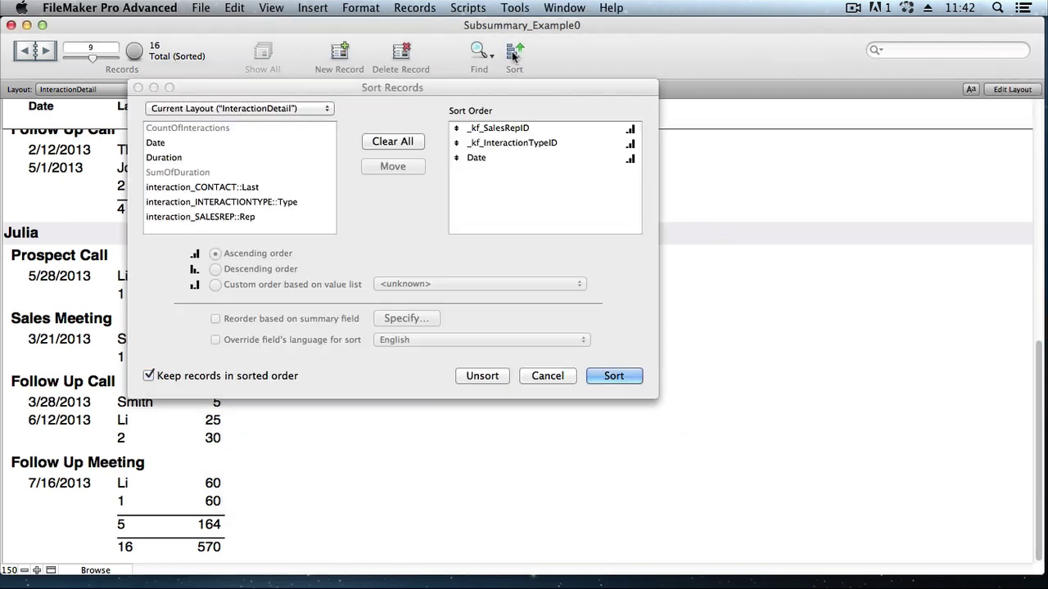
{"action": "left_click", "coordinate": [483, 376]}
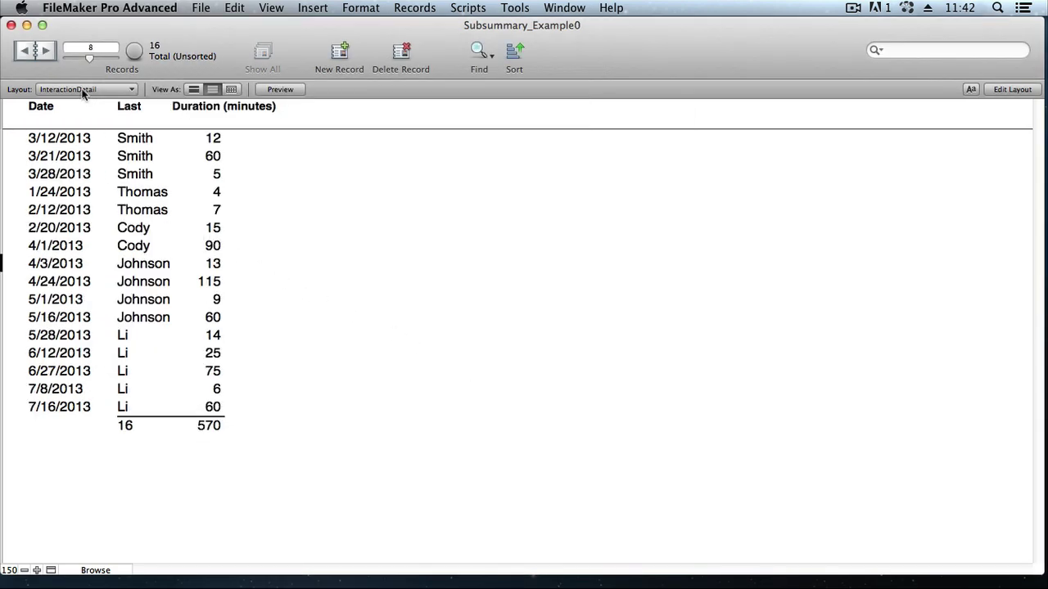
{"action": "left_click", "coordinate": [82, 92]}
{"action": "left_click", "coordinate": [82, 75]}
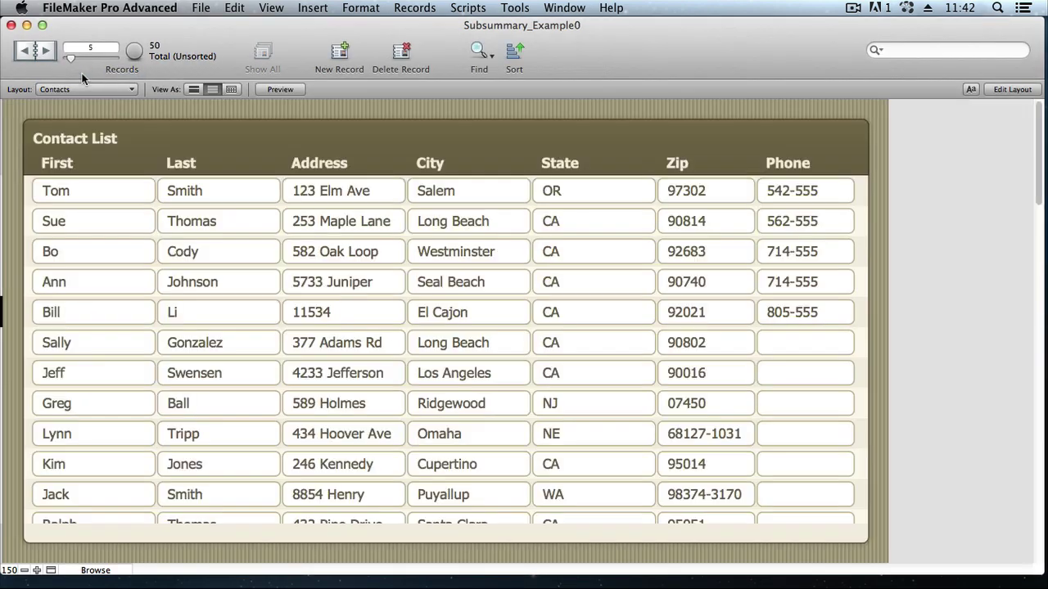
{"action": "left_click", "coordinate": [82, 90]}
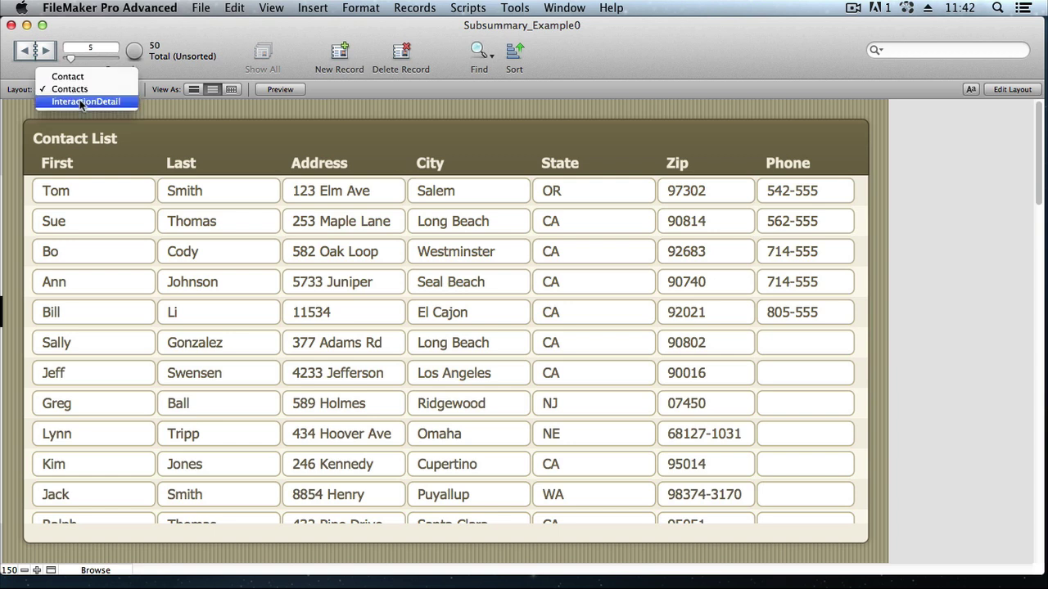
{"action": "left_click", "coordinate": [82, 103]}
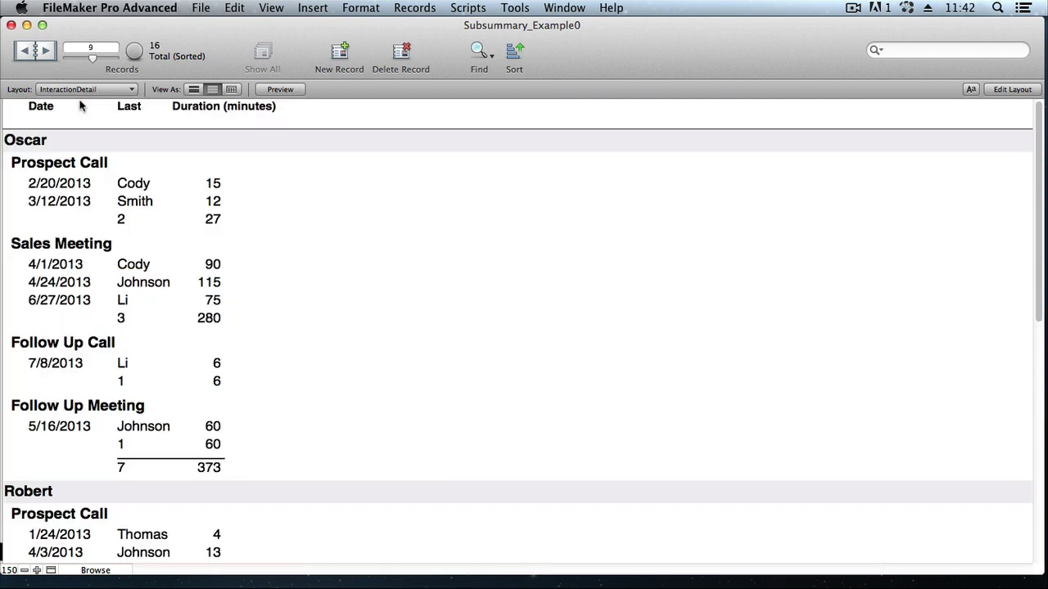